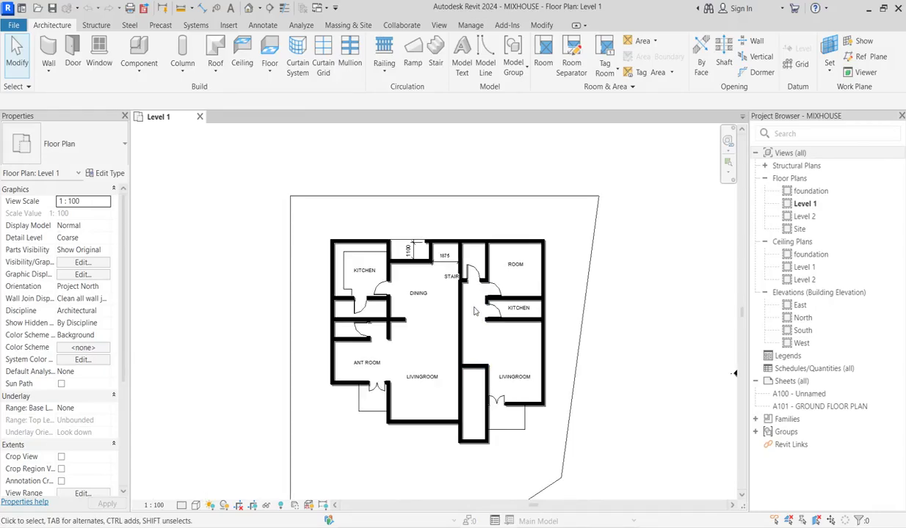
Open the MIXHOUSE Level 2 floor plan from the Project Browser's Floor Plans list.
{"action": "scroll", "coordinate": [473, 312], "scroll_direction": "up", "scroll_amount": 2}
{"action": "scroll", "coordinate": [413, 340], "scroll_direction": "down", "scroll_amount": 2}
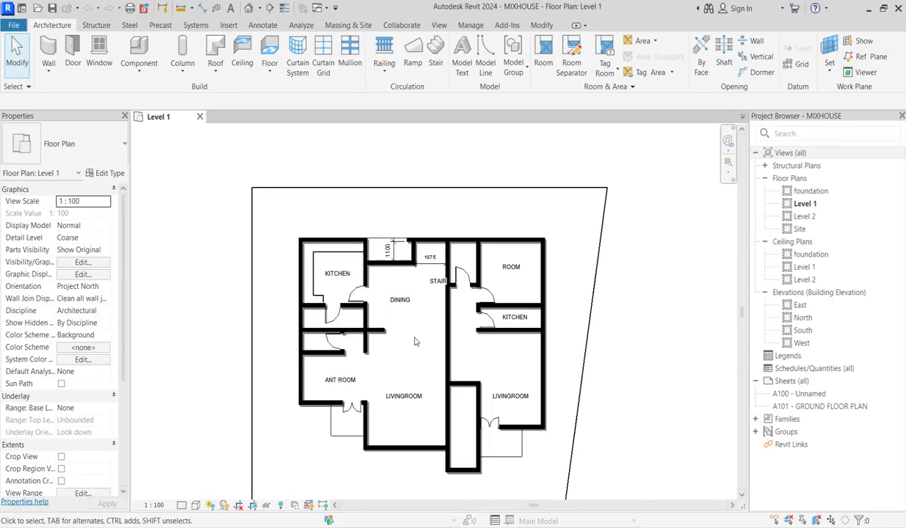
{"action": "scroll", "coordinate": [435, 369], "scroll_direction": "up", "scroll_amount": 2}
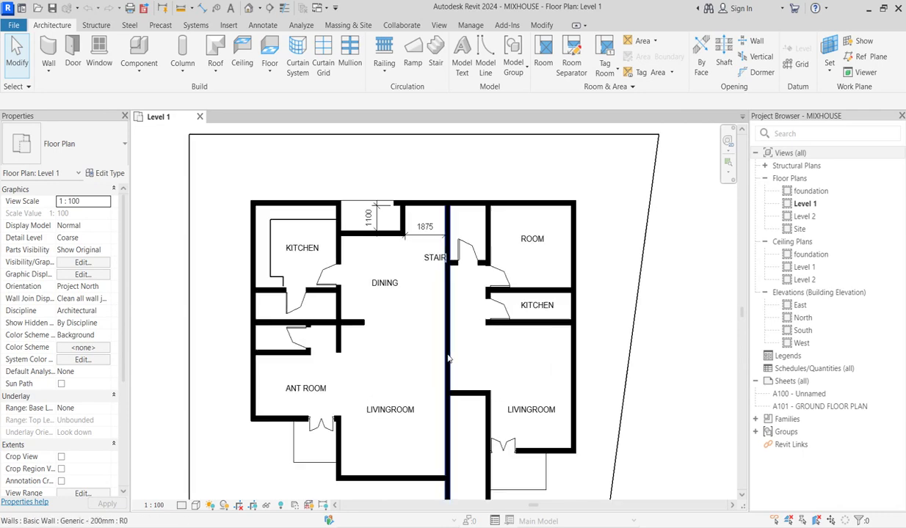
{"action": "scroll", "coordinate": [395, 359], "scroll_direction": "down", "scroll_amount": 3}
{"action": "scroll", "coordinate": [395, 359], "scroll_direction": "up", "scroll_amount": 2}
{"action": "scroll", "coordinate": [365, 314], "scroll_direction": "down", "scroll_amount": 2}
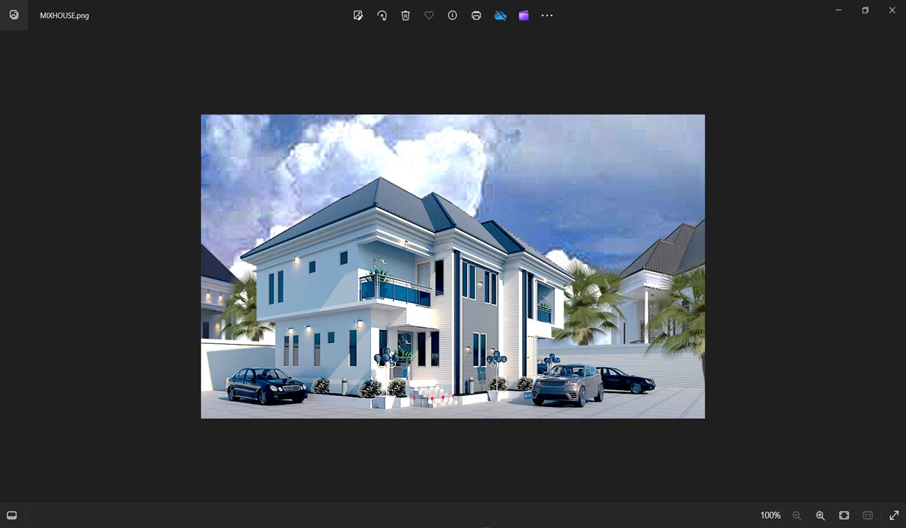
{"action": "scroll", "coordinate": [392, 311], "scroll_direction": "up", "scroll_amount": 1}
{"action": "scroll", "coordinate": [453, 341], "scroll_direction": "up", "scroll_amount": 1}
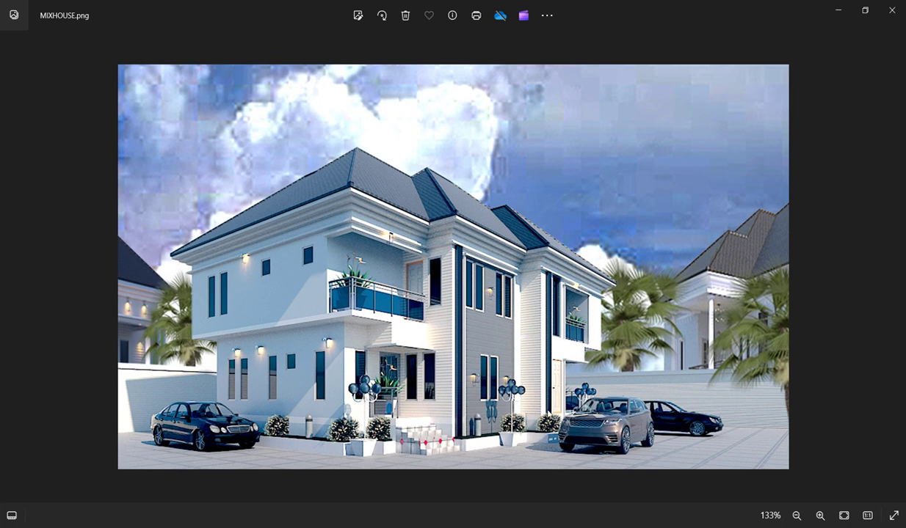
{"action": "scroll", "coordinate": [411, 366], "scroll_direction": "down", "scroll_amount": 1}
{"action": "scroll", "coordinate": [372, 308], "scroll_direction": "down", "scroll_amount": 1}
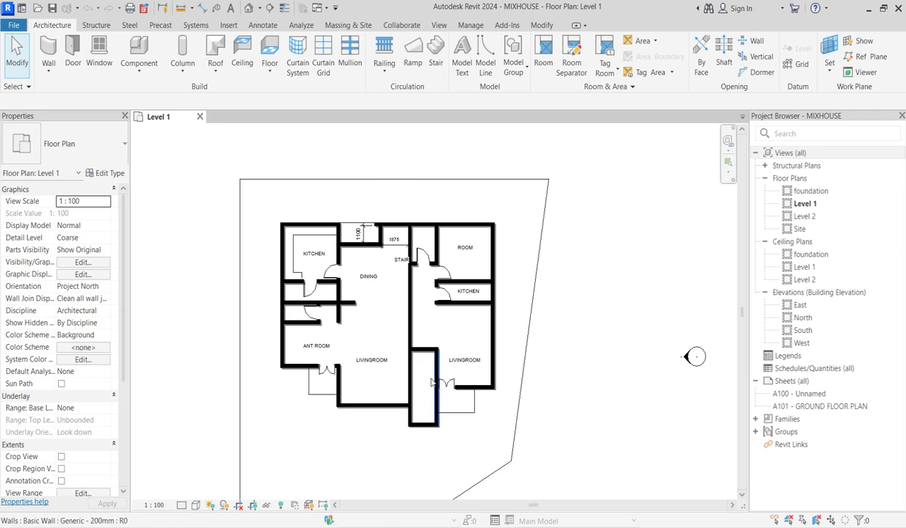
{"action": "scroll", "coordinate": [377, 294], "scroll_direction": "up", "scroll_amount": 1}
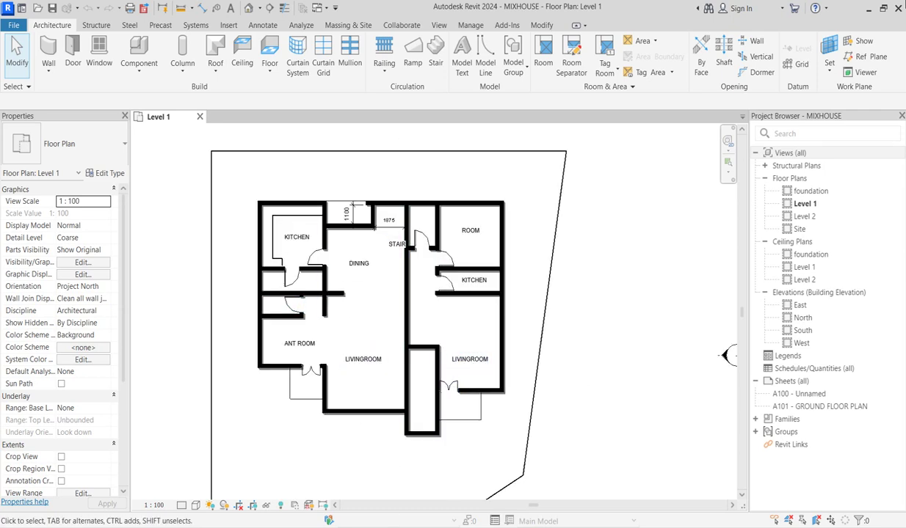
{"action": "double_click", "coordinate": [806, 217]}
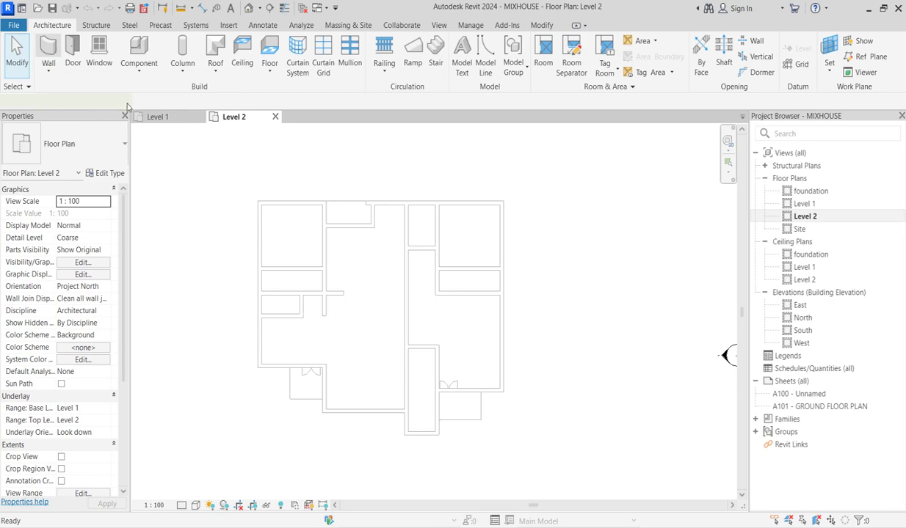
Start the Wall tool (WA) in Pick Lines mode.
{"action": "key", "text": "w"}
{"action": "key", "text": "a"}
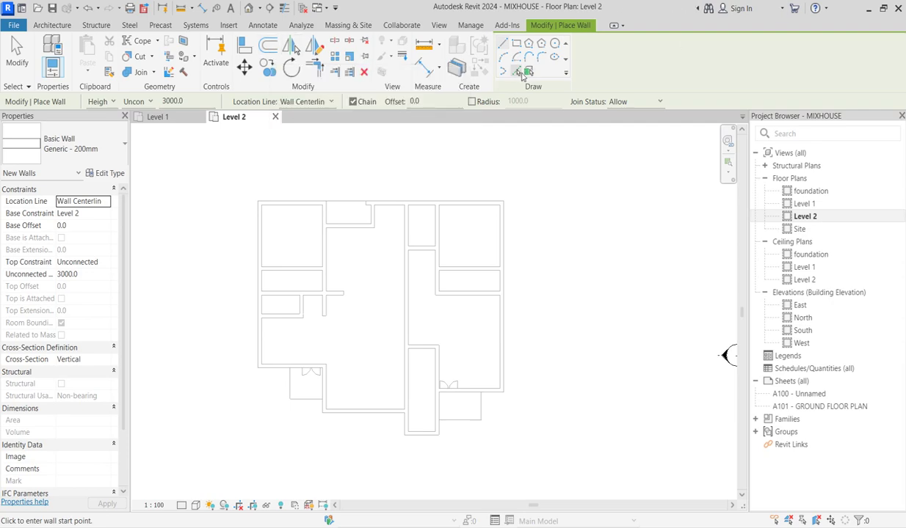
{"action": "left_click", "coordinate": [530, 73]}
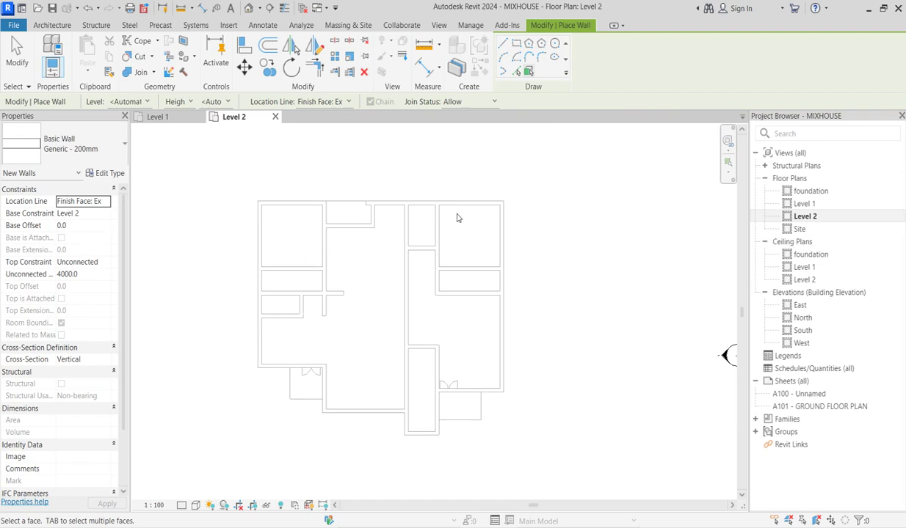
{"action": "key", "text": "Escape"}
{"action": "key", "text": "Escape"}
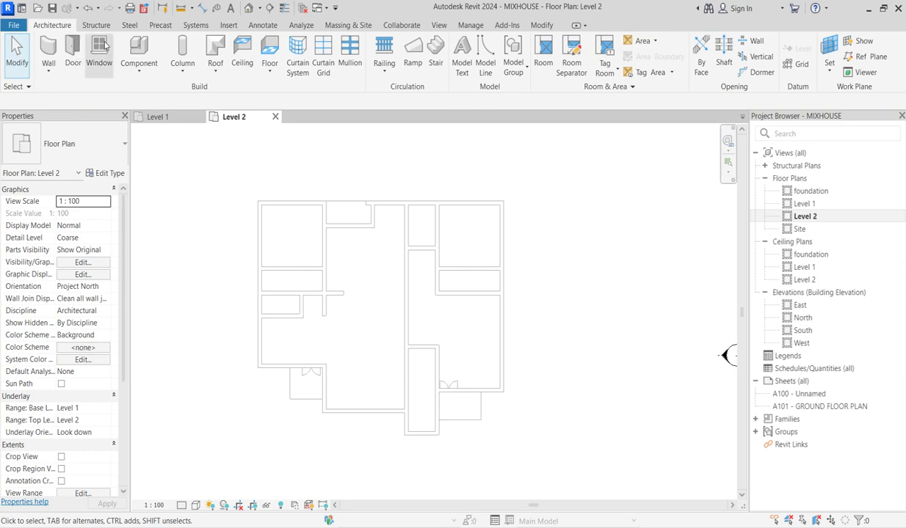
{"action": "left_click", "coordinate": [48, 47]}
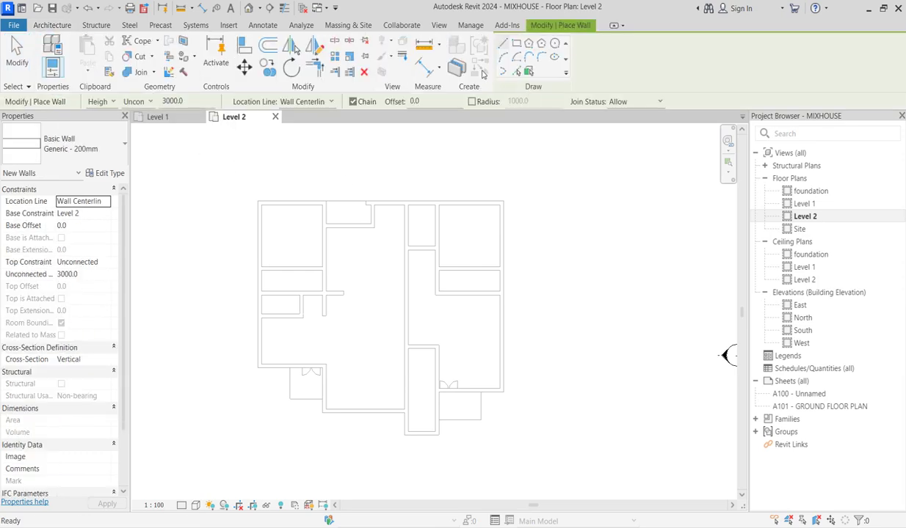
{"action": "left_click", "coordinate": [517, 71]}
{"action": "type", "text": "600"}
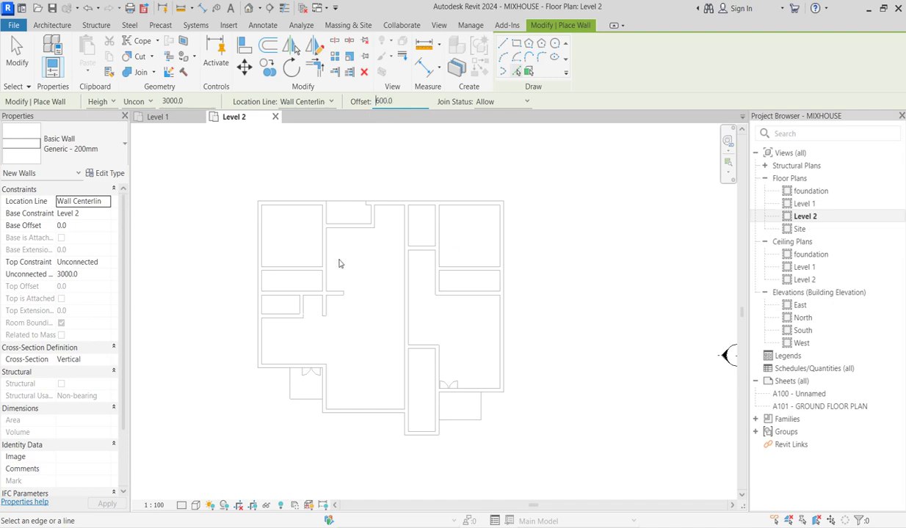
Pick the plan's west, top and east edges to create walls offset 600.
{"action": "left_click", "coordinate": [257, 232]}
{"action": "left_click", "coordinate": [283, 204]}
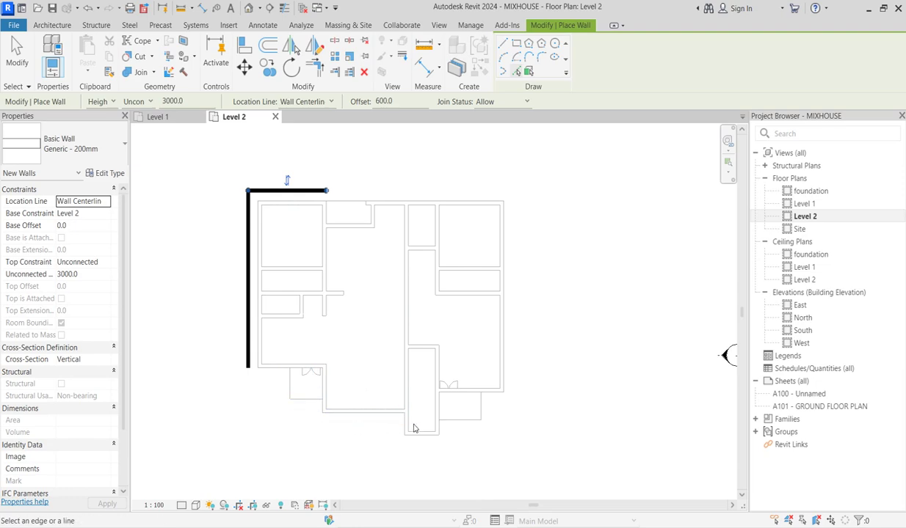
{"action": "left_click", "coordinate": [506, 279]}
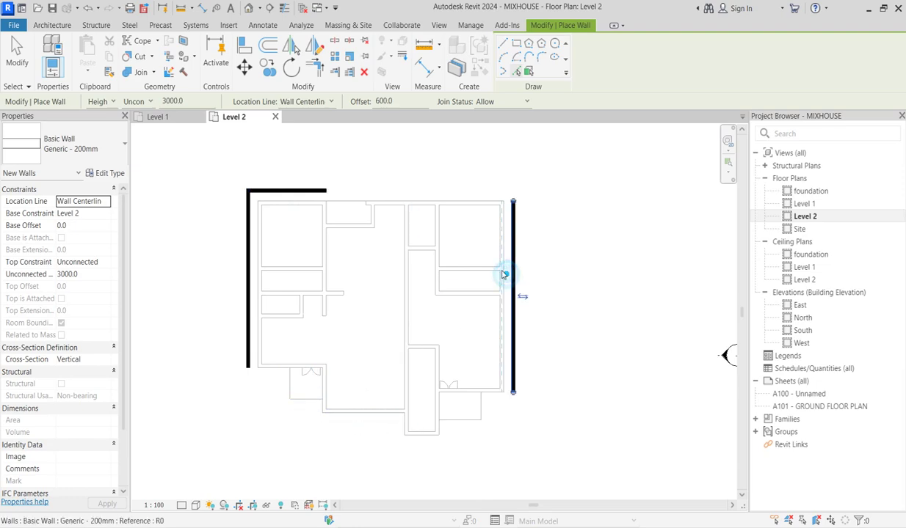
{"action": "left_click", "coordinate": [450, 203]}
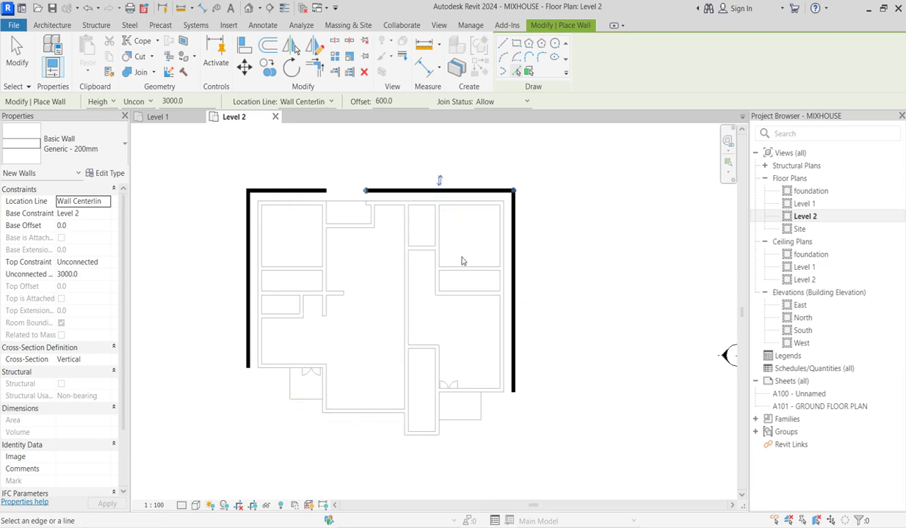
{"action": "scroll", "coordinate": [445, 455], "scroll_direction": "up", "scroll_amount": 1}
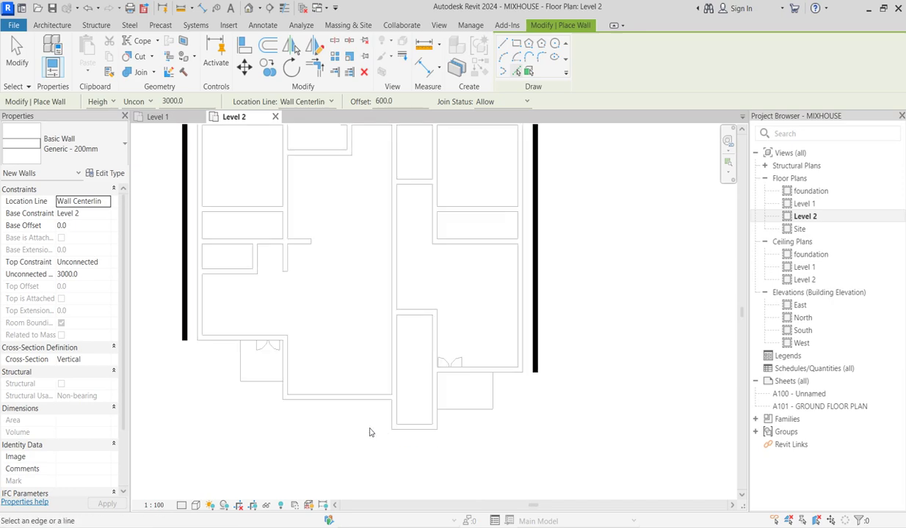
{"action": "scroll", "coordinate": [370, 433], "scroll_direction": "down", "scroll_amount": 1}
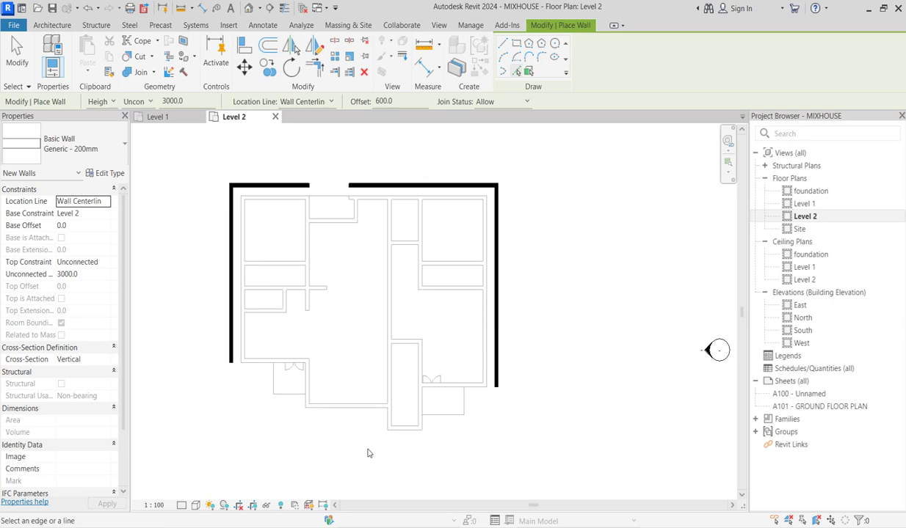
{"action": "scroll", "coordinate": [284, 219], "scroll_direction": "up", "scroll_amount": 1}
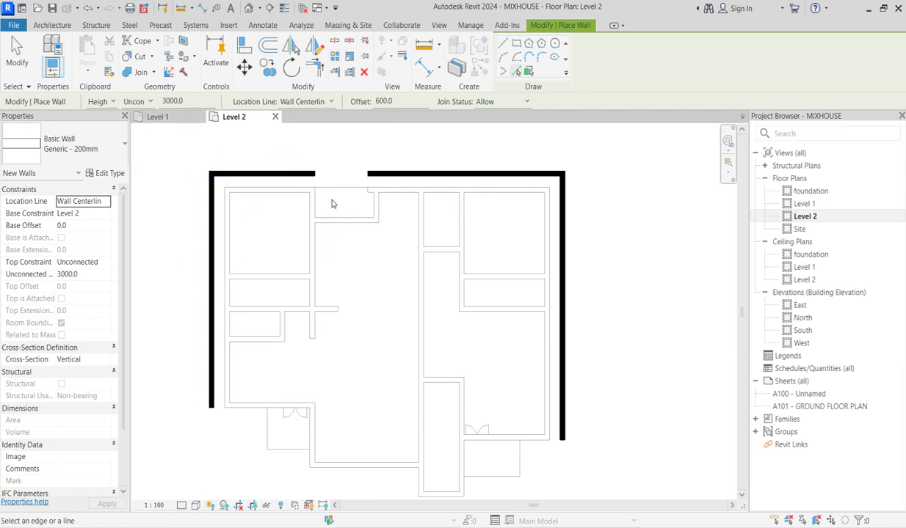
Draw an L-shaped interior wall from the west wall up to the top wall.
{"action": "key", "text": "Escape"}
{"action": "scroll", "coordinate": [355, 319], "scroll_direction": "down", "scroll_amount": 1}
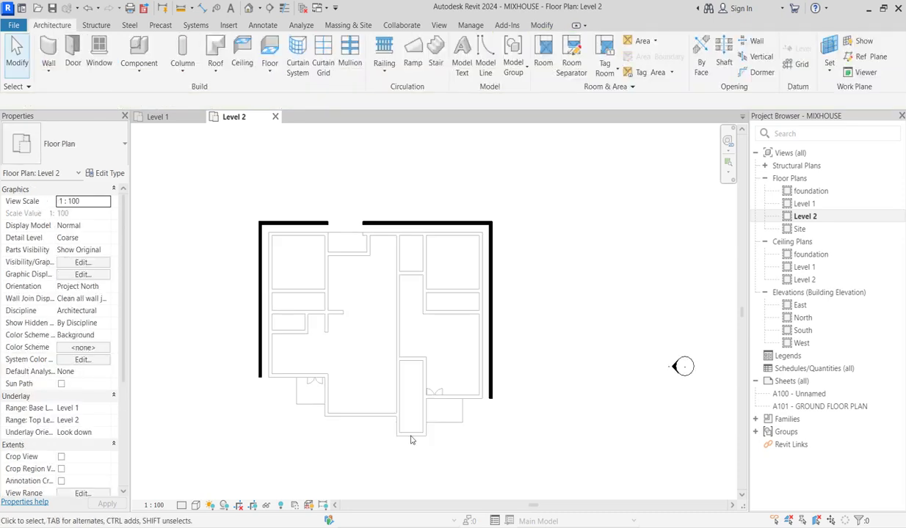
{"action": "left_click", "coordinate": [261, 301]}
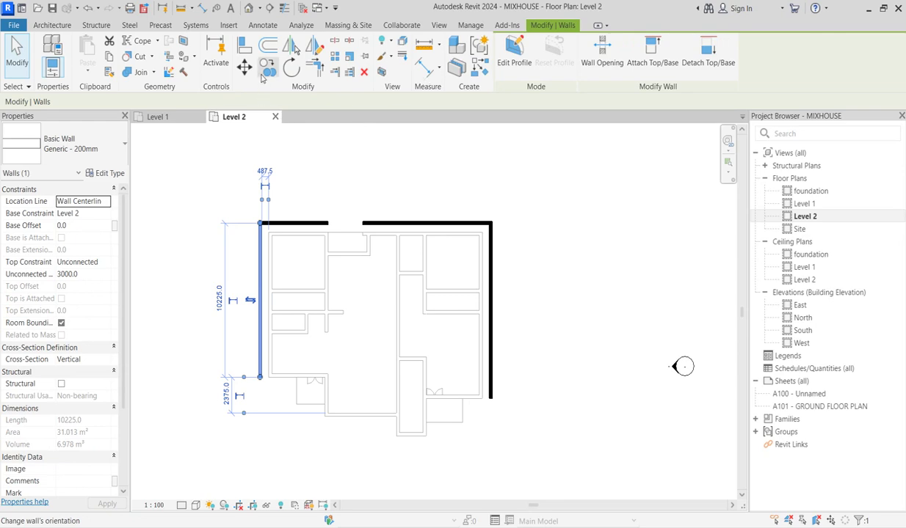
{"action": "left_click", "coordinate": [481, 70]}
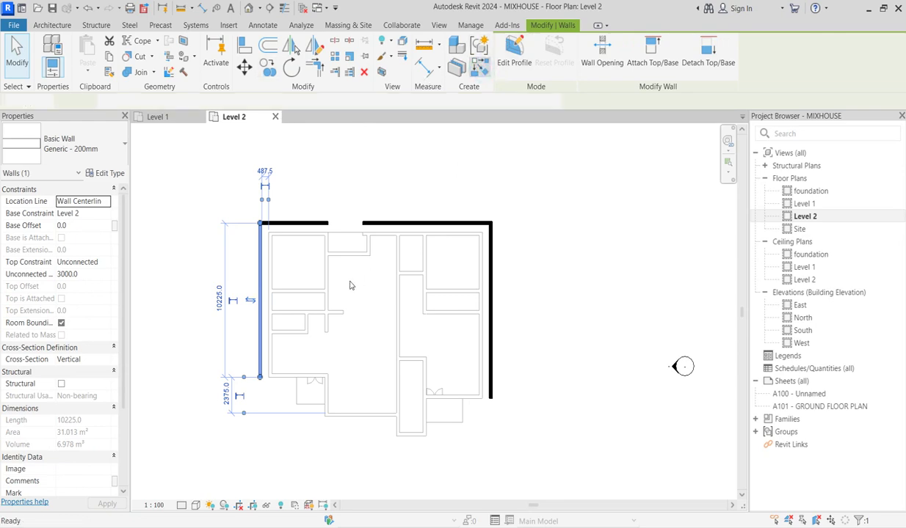
{"action": "left_click", "coordinate": [260, 292]}
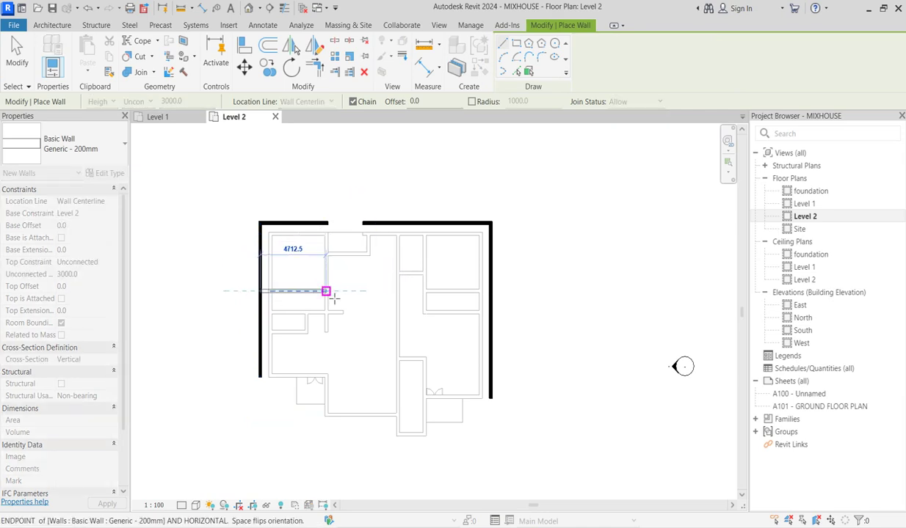
{"action": "left_click", "coordinate": [326, 292]}
{"action": "left_click", "coordinate": [325, 222]}
{"action": "key", "text": "Escape"}
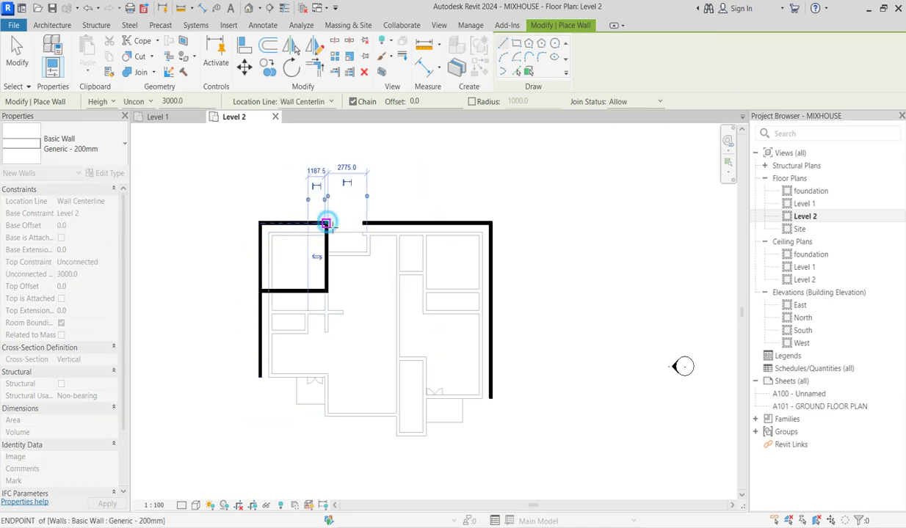
Add a wall from the top wall down and back, closing the upper-left room.
{"action": "left_click", "coordinate": [368, 223]}
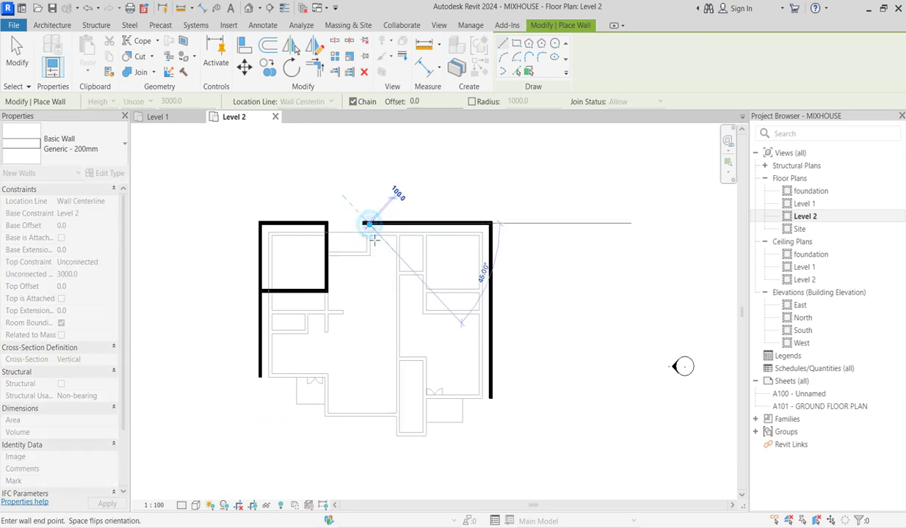
{"action": "left_click", "coordinate": [368, 291]}
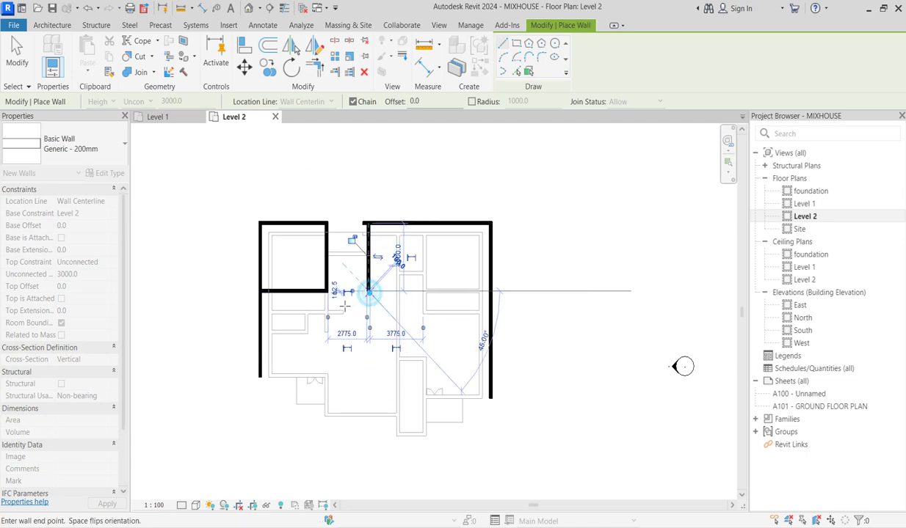
{"action": "left_click", "coordinate": [326, 291]}
{"action": "key", "text": "Escape"}
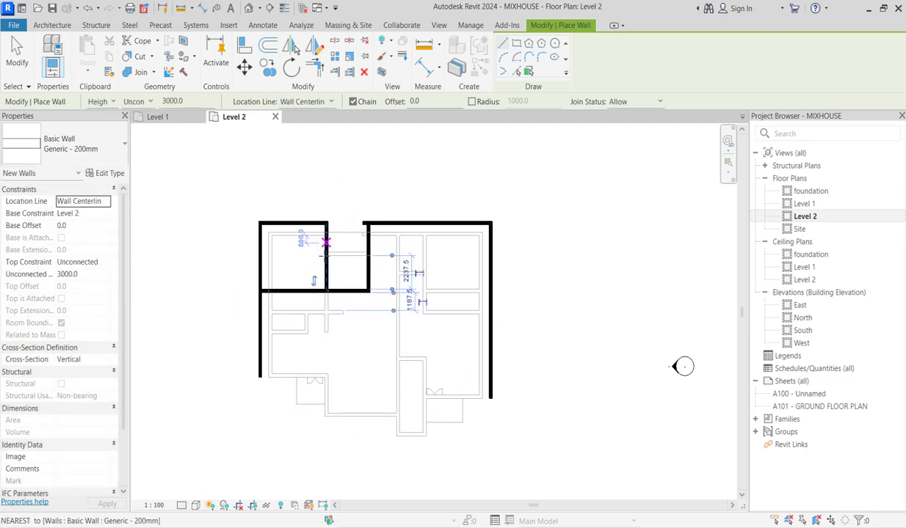
Extend the walls to the top wall and select the wall dividing the upper-left rooms.
{"action": "key", "text": "Escape"}
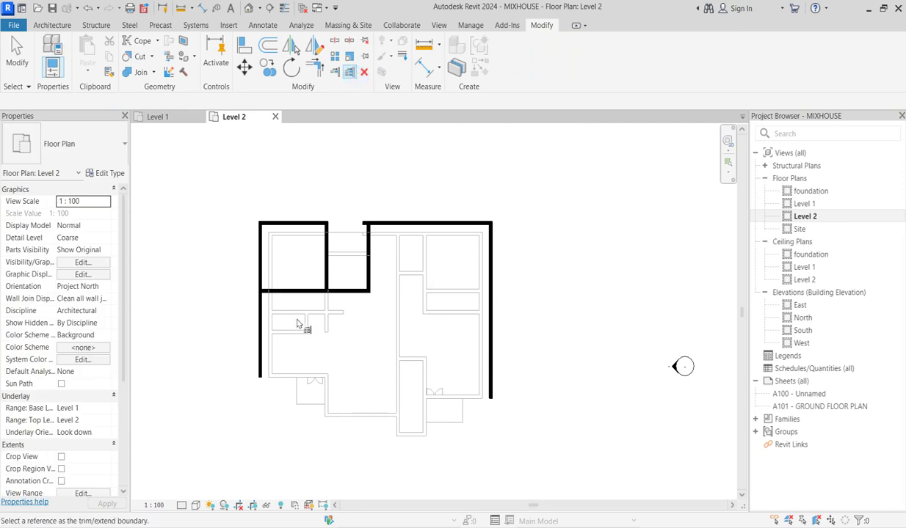
{"action": "left_click", "coordinate": [320, 256]}
{"action": "left_click", "coordinate": [372, 229]}
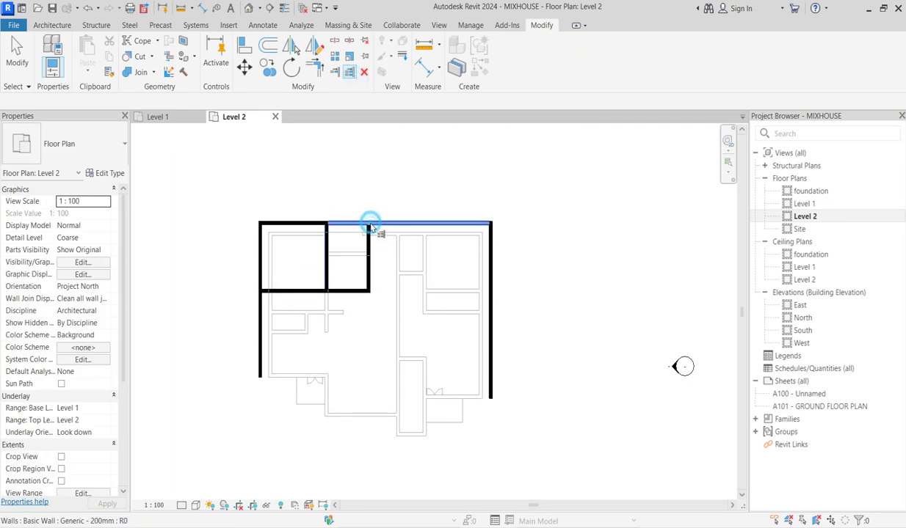
{"action": "scroll", "coordinate": [339, 338], "scroll_direction": "up", "scroll_amount": 2}
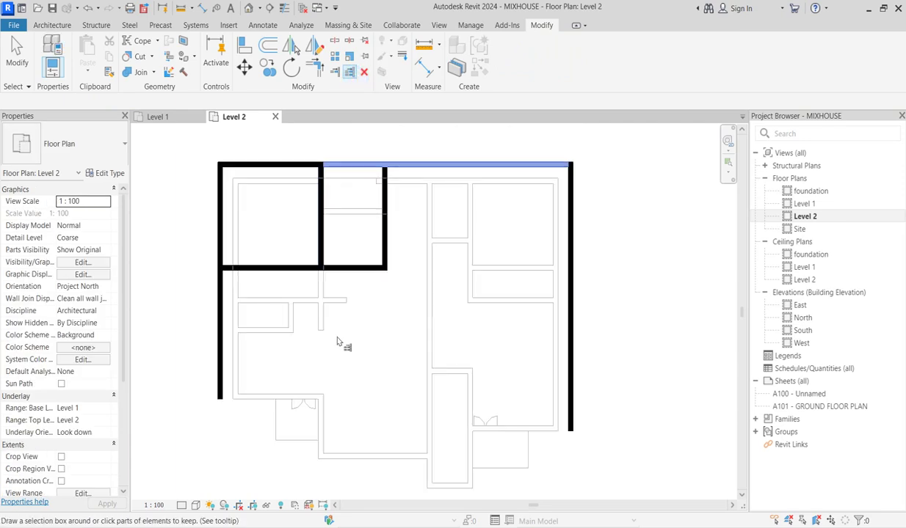
{"action": "right_click", "coordinate": [278, 234]}
{"action": "left_click", "coordinate": [298, 240]}
{"action": "left_click", "coordinate": [319, 234]}
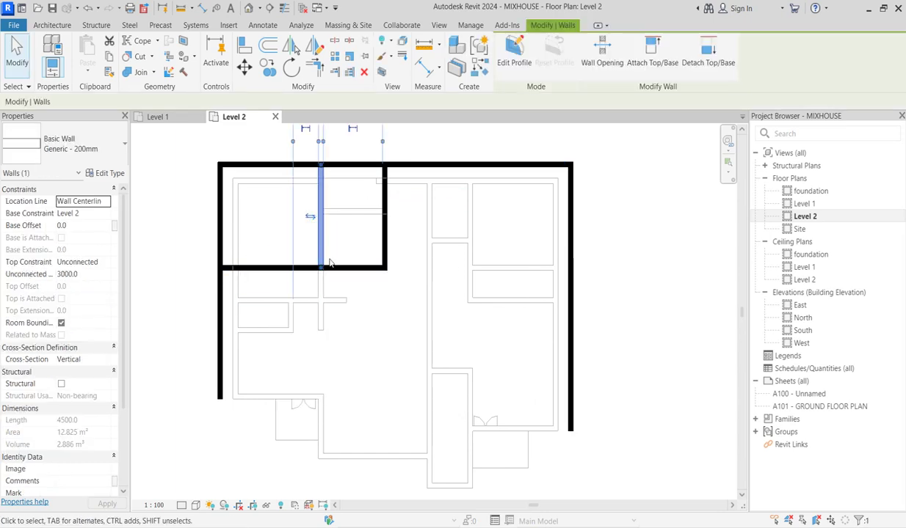
{"action": "scroll", "coordinate": [327, 310], "scroll_direction": "down", "scroll_amount": 1}
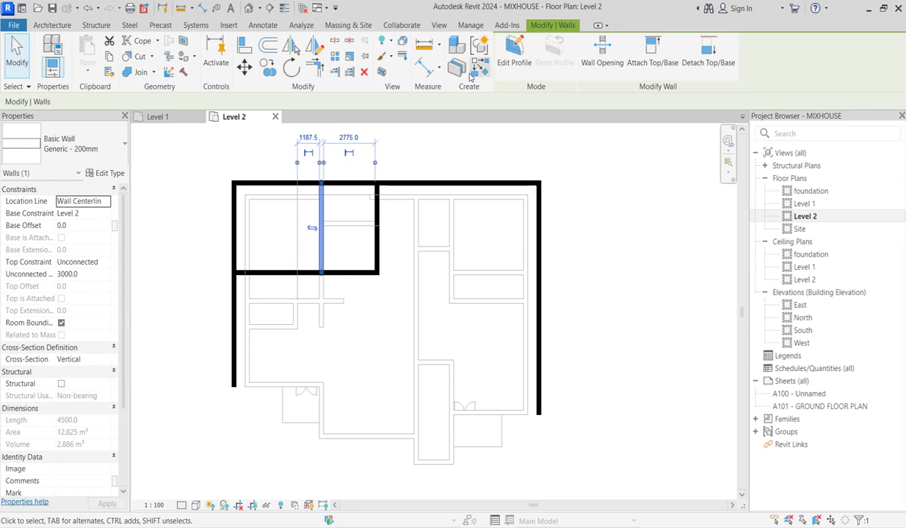
Draw an L-shaped wall enclosing the small room below the upper-left rooms.
{"action": "left_click", "coordinate": [458, 68]}
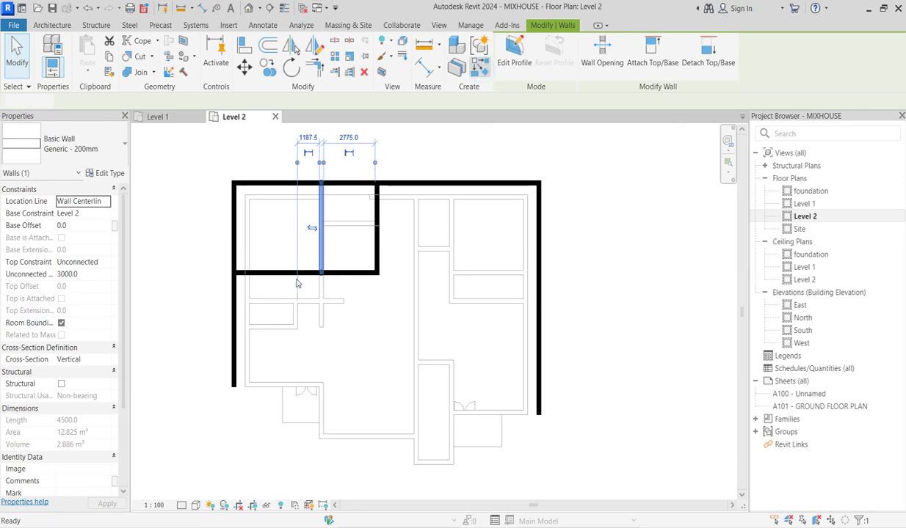
{"action": "left_click", "coordinate": [234, 327]}
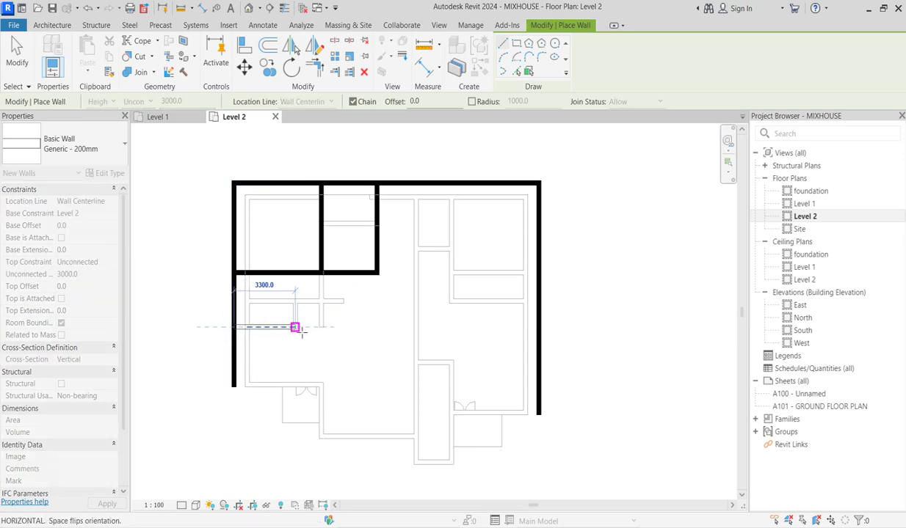
{"action": "left_click", "coordinate": [295, 327]}
{"action": "left_click", "coordinate": [296, 275]}
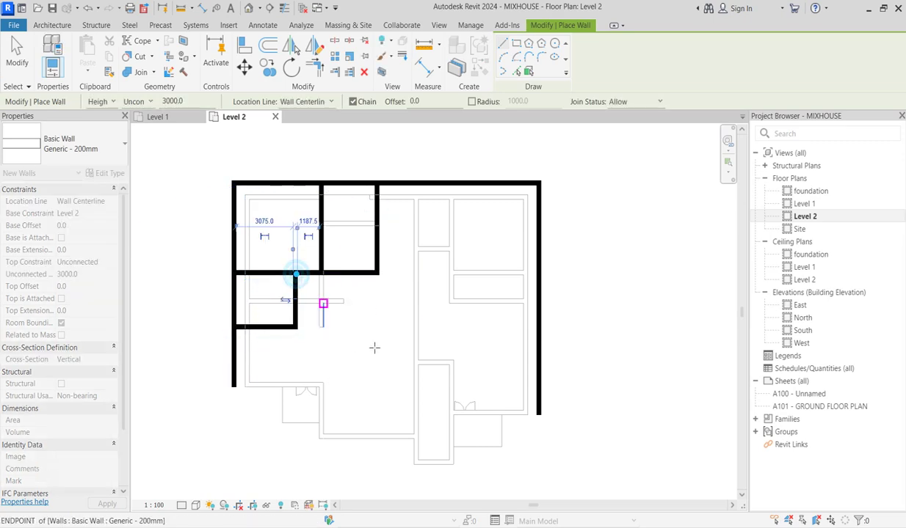
{"action": "key", "text": "Escape"}
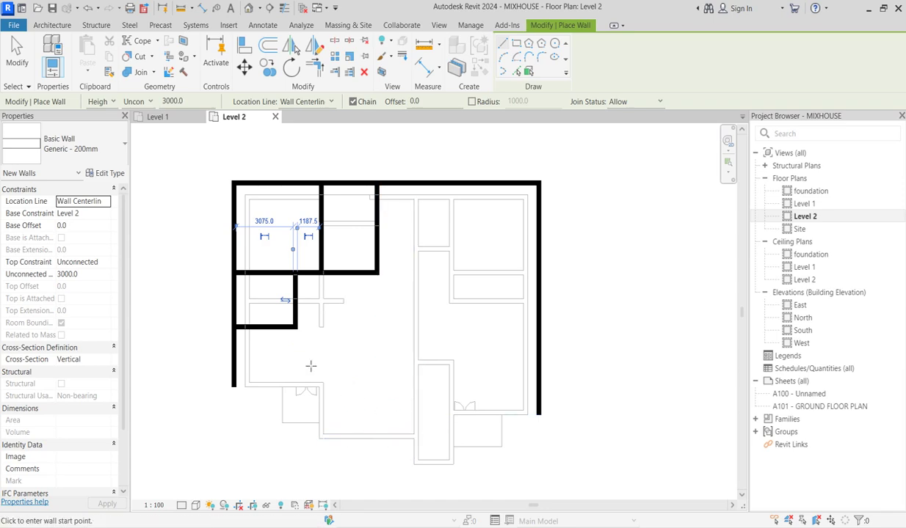
Draw four chained walls forming the square central room.
{"action": "left_click", "coordinate": [414, 434]}
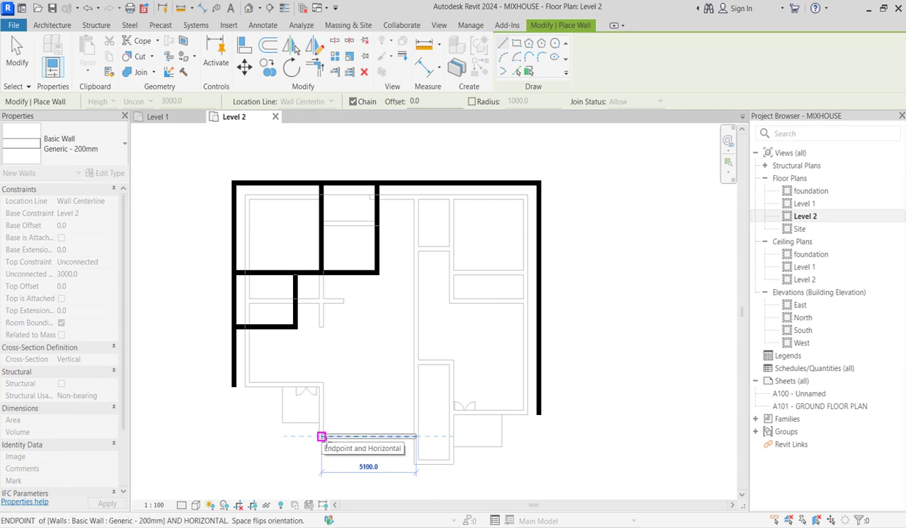
{"action": "left_click", "coordinate": [322, 436]}
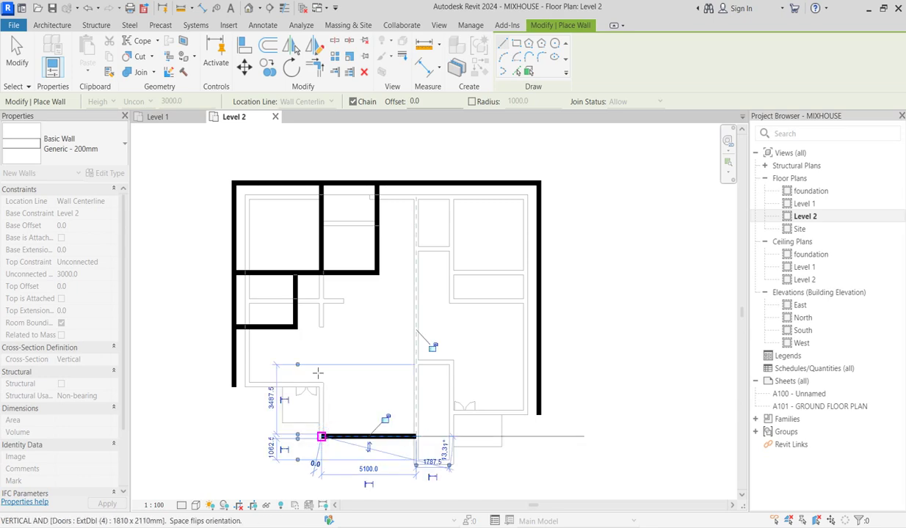
{"action": "left_click", "coordinate": [321, 327]}
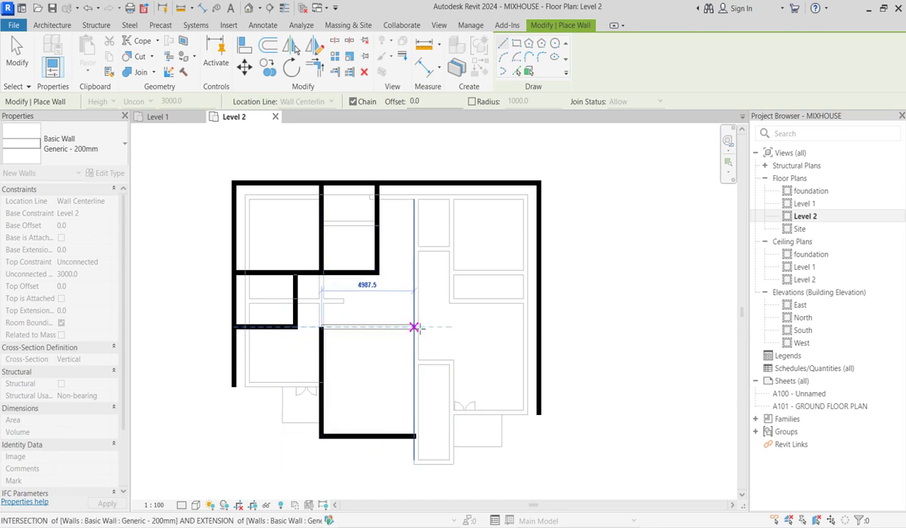
{"action": "left_click", "coordinate": [414, 327]}
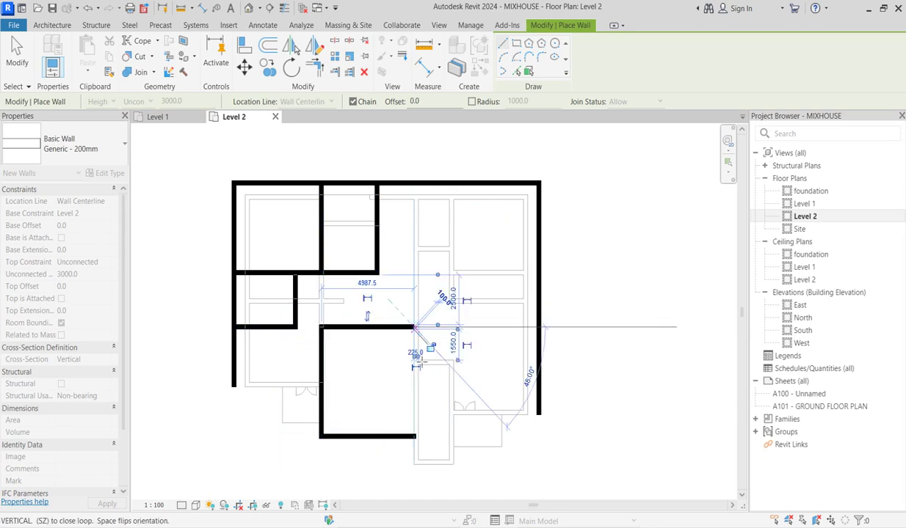
{"action": "left_click", "coordinate": [414, 436]}
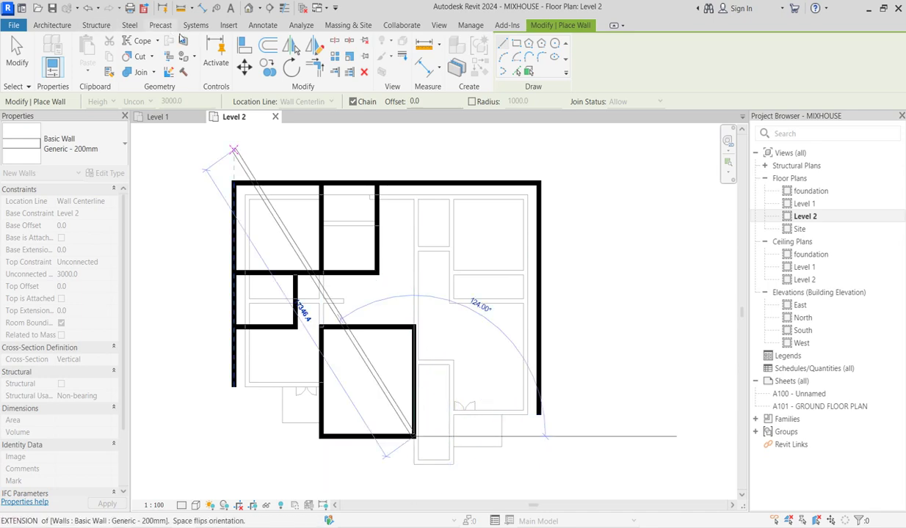
Align the central room's right wall with its reference line.
{"action": "left_click", "coordinate": [237, 47]}
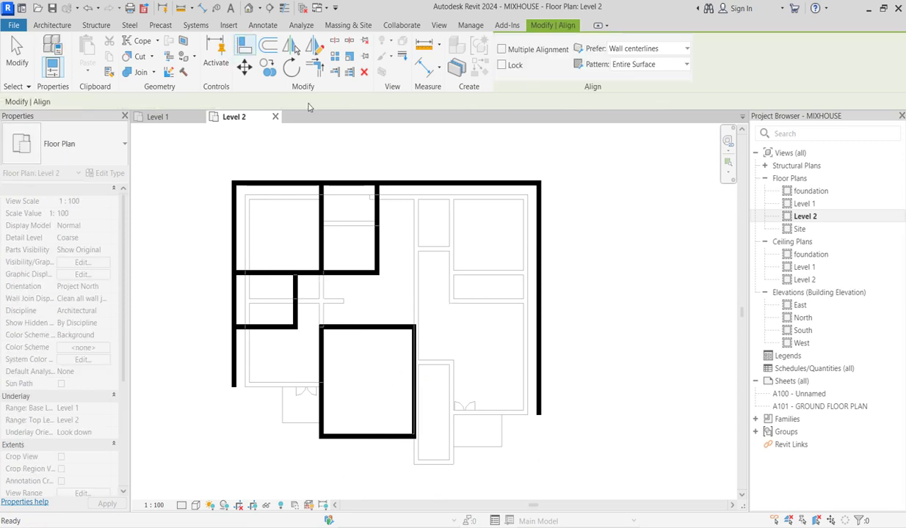
{"action": "left_click", "coordinate": [413, 304]}
{"action": "scroll", "coordinate": [414, 363], "scroll_direction": "up", "scroll_amount": 2}
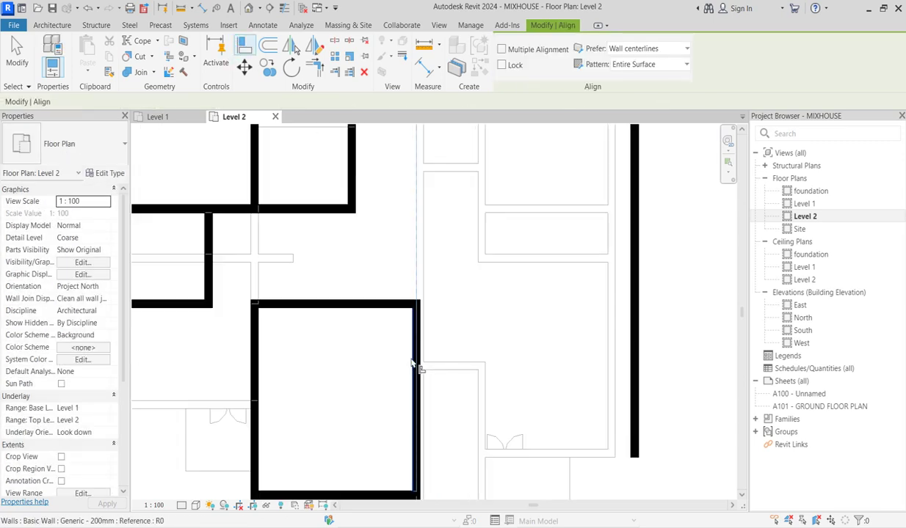
{"action": "scroll", "coordinate": [413, 359], "scroll_direction": "down", "scroll_amount": 2}
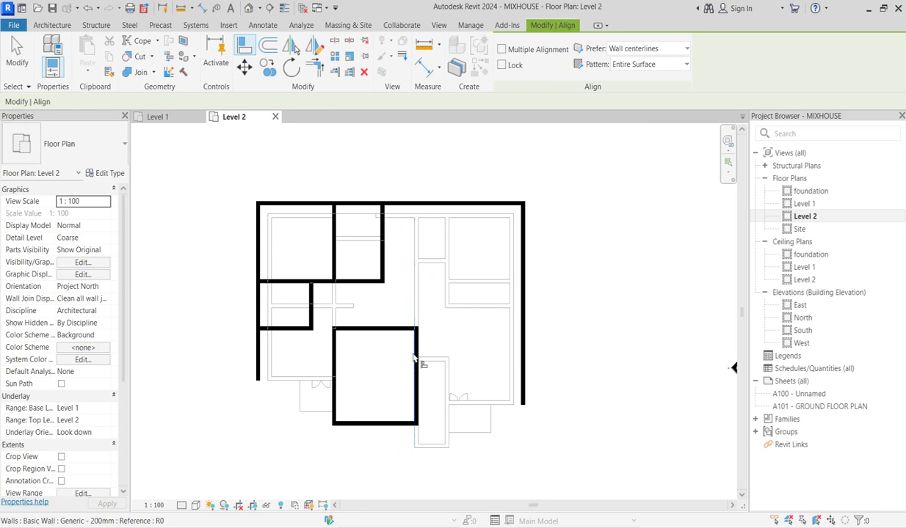
{"action": "scroll", "coordinate": [413, 359], "scroll_direction": "down", "scroll_amount": 1}
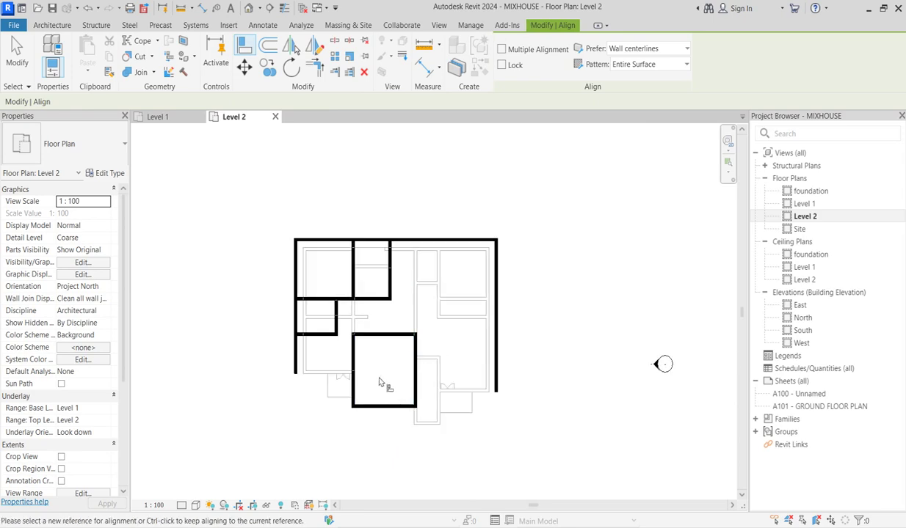
{"action": "key", "text": "Escape"}
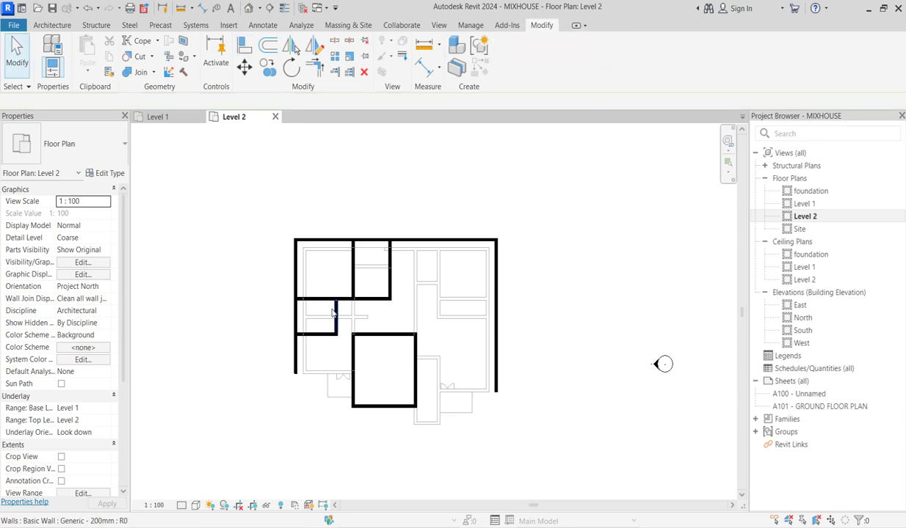
{"action": "scroll", "coordinate": [307, 367], "scroll_direction": "up", "scroll_amount": 2}
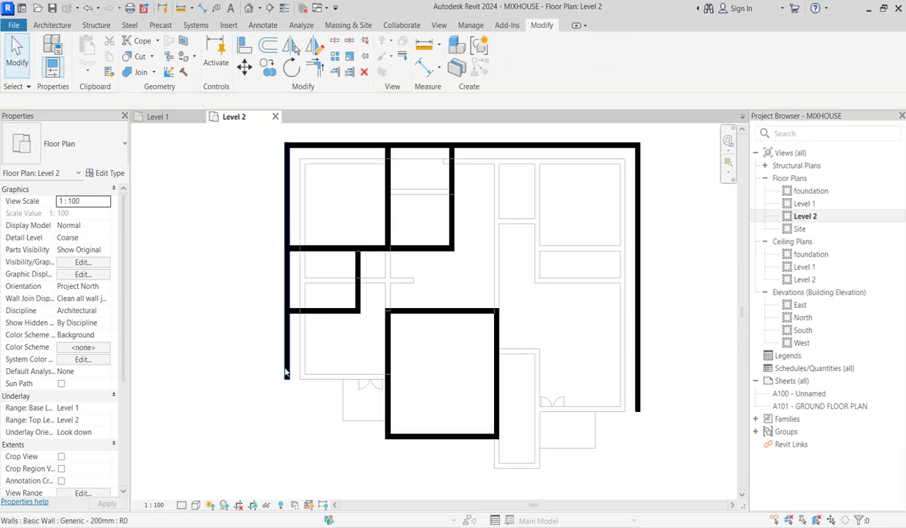
Draw a wall from the central room's corner left to the exterior wall.
{"action": "left_click", "coordinate": [285, 373]}
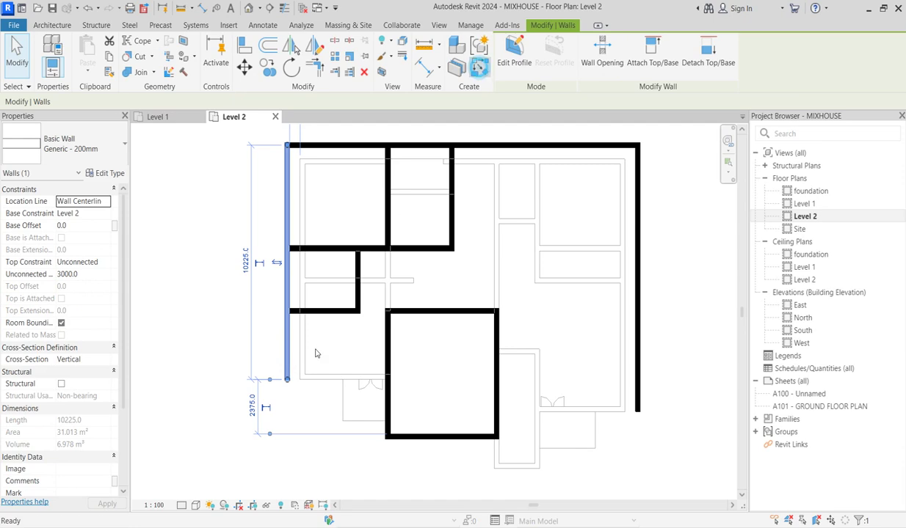
{"action": "left_click", "coordinate": [456, 67]}
{"action": "scroll", "coordinate": [388, 376], "scroll_direction": "up", "scroll_amount": 1}
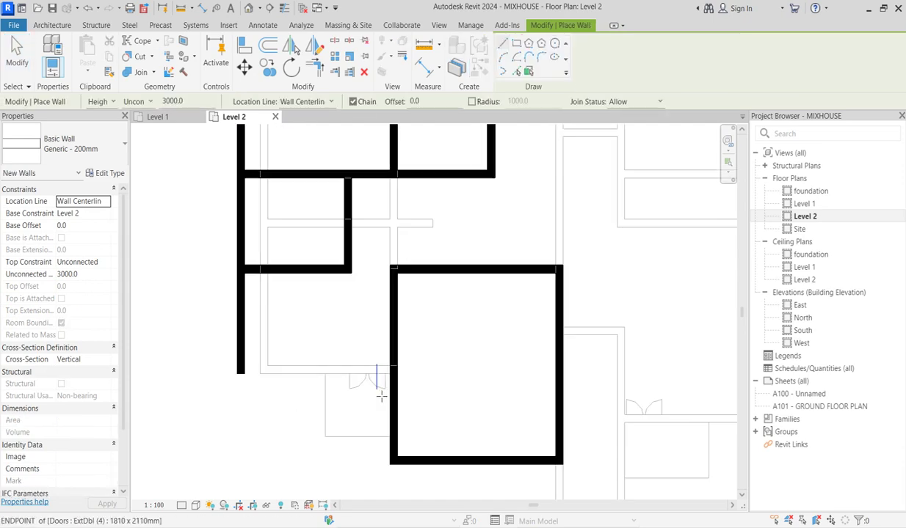
{"action": "scroll", "coordinate": [387, 376], "scroll_direction": "up", "scroll_amount": 1}
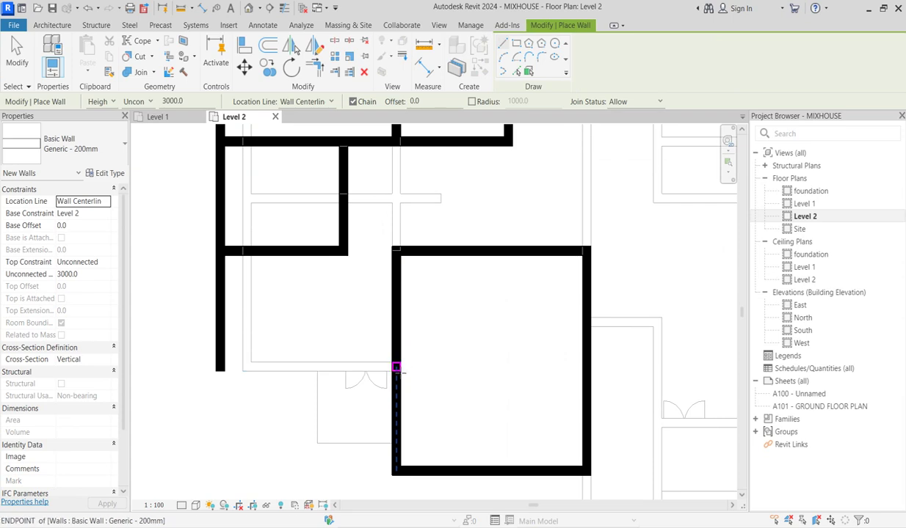
{"action": "left_click", "coordinate": [397, 364]}
{"action": "left_click", "coordinate": [216, 364]}
{"action": "key", "text": "Escape"}
Add a wall along the top of the central room.
{"action": "scroll", "coordinate": [380, 333], "scroll_direction": "down", "scroll_amount": 2}
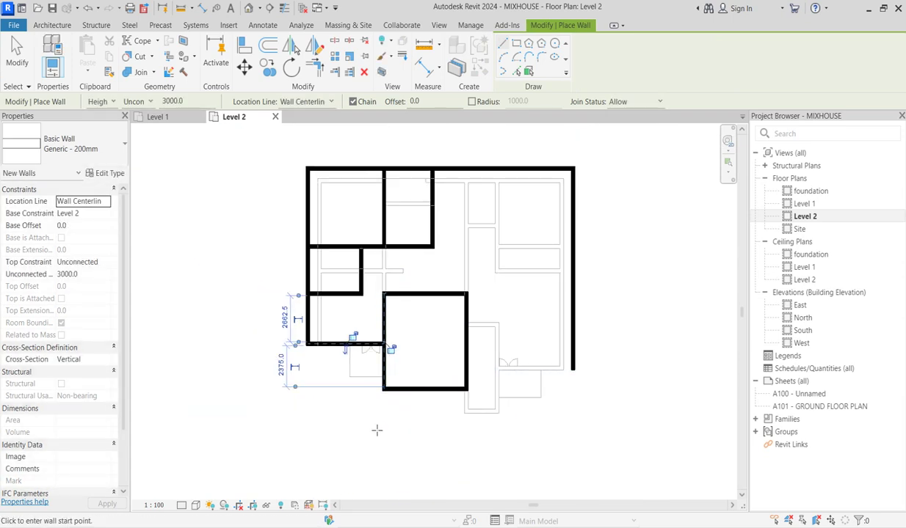
{"action": "scroll", "coordinate": [385, 411], "scroll_direction": "up", "scroll_amount": 1}
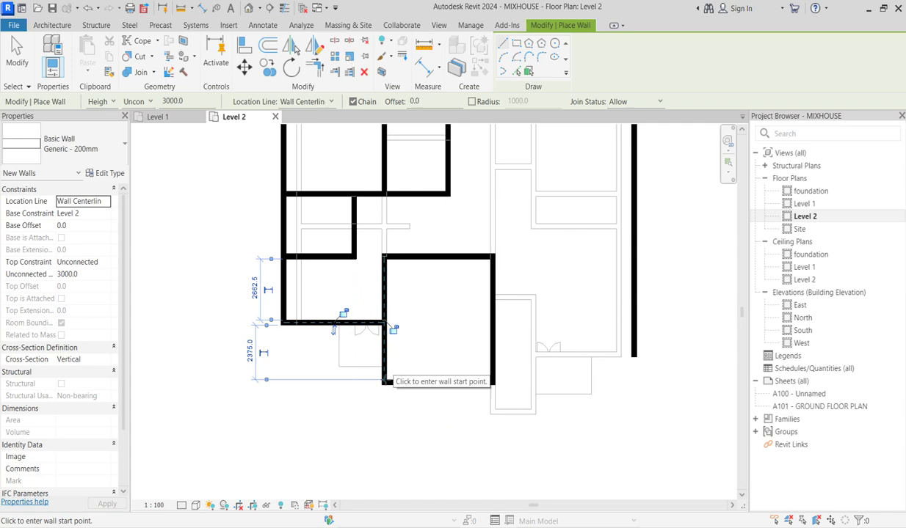
{"action": "scroll", "coordinate": [385, 381], "scroll_direction": "down", "scroll_amount": 1}
{"action": "scroll", "coordinate": [394, 361], "scroll_direction": "down", "scroll_amount": 1}
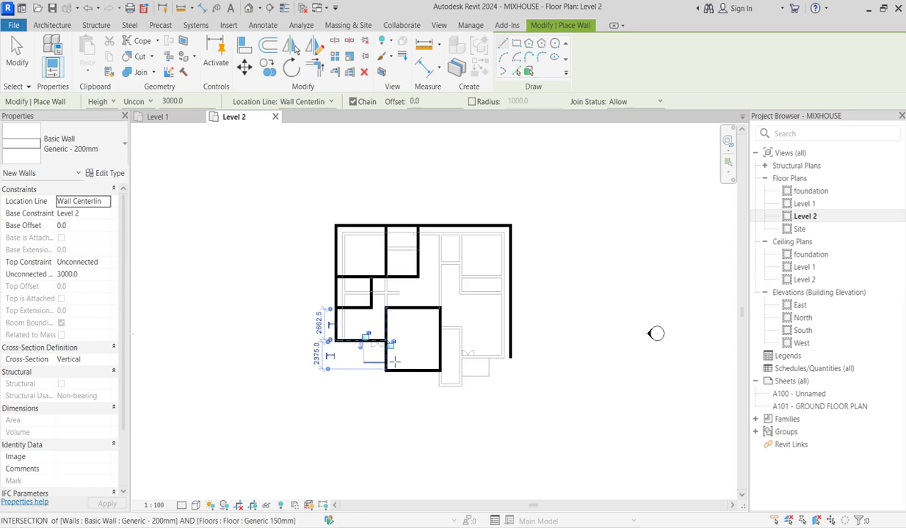
{"action": "scroll", "coordinate": [426, 305], "scroll_direction": "up", "scroll_amount": 2}
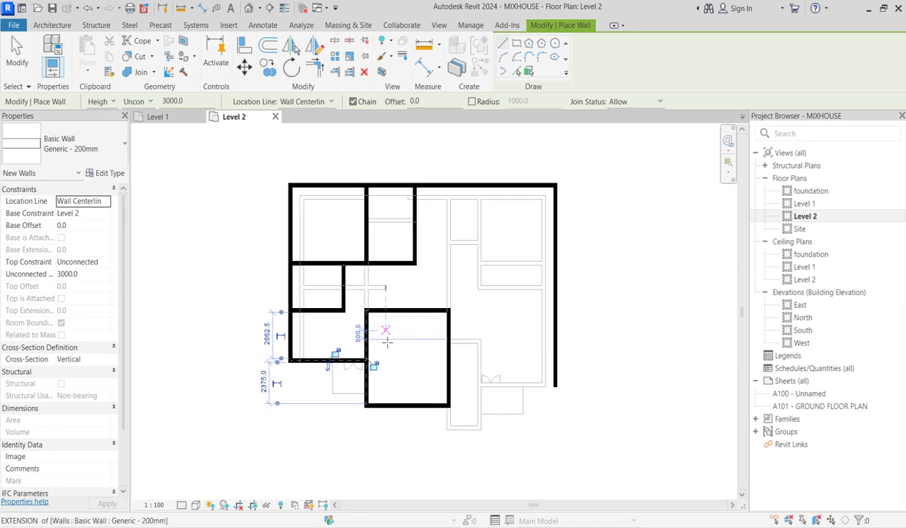
{"action": "left_click", "coordinate": [367, 311]}
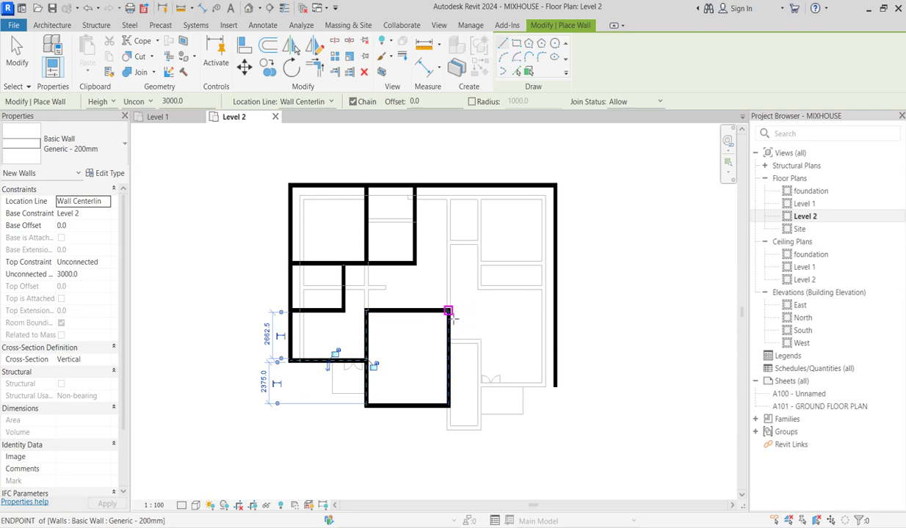
Run a wall from the central room's upper-right corner to the top wall, plus a short vertical wall.
{"action": "left_click", "coordinate": [447, 311]}
{"action": "left_click", "coordinate": [448, 185]}
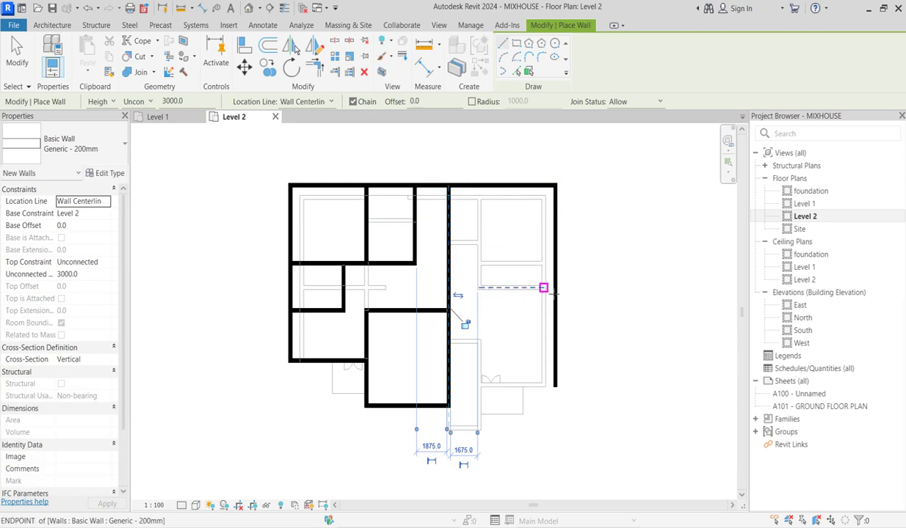
{"action": "scroll", "coordinate": [554, 282], "scroll_direction": "up", "scroll_amount": 2}
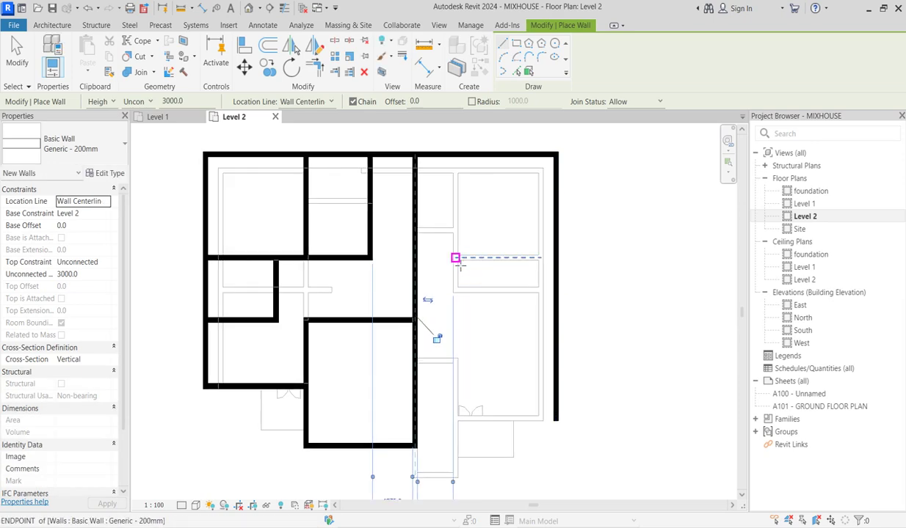
{"action": "left_click", "coordinate": [455, 258]}
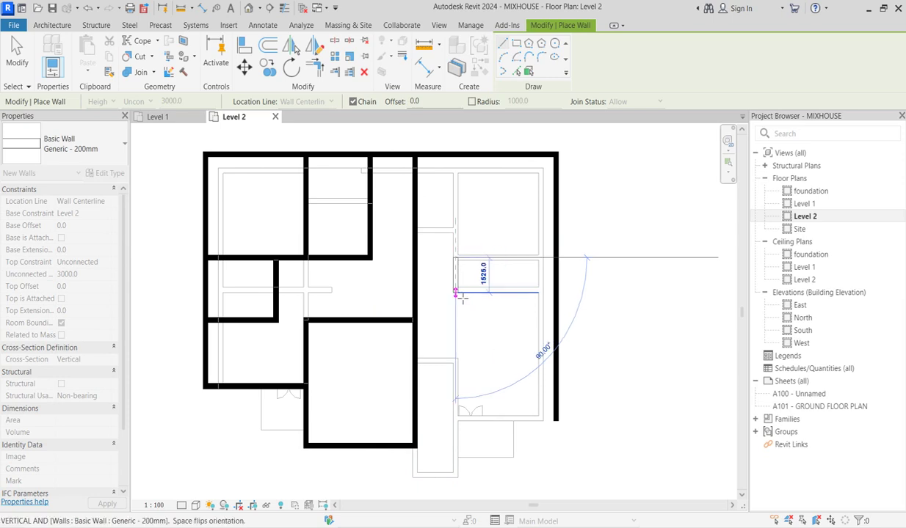
{"action": "left_click", "coordinate": [455, 290]}
{"action": "key", "text": "Escape"}
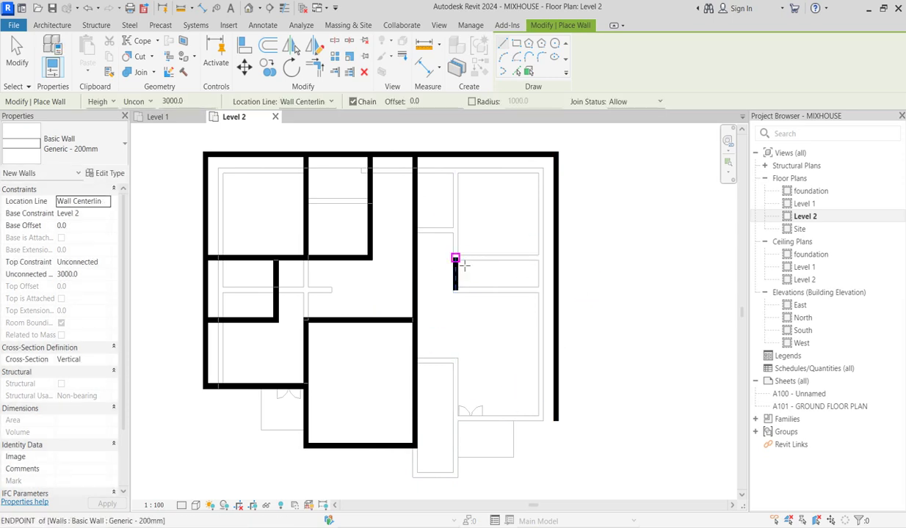
Draw two horizontal walls to the east exterior wall, enclosing a right-side room.
{"action": "left_click", "coordinate": [456, 259]}
{"action": "left_click", "coordinate": [556, 258]}
{"action": "key", "text": "Escape"}
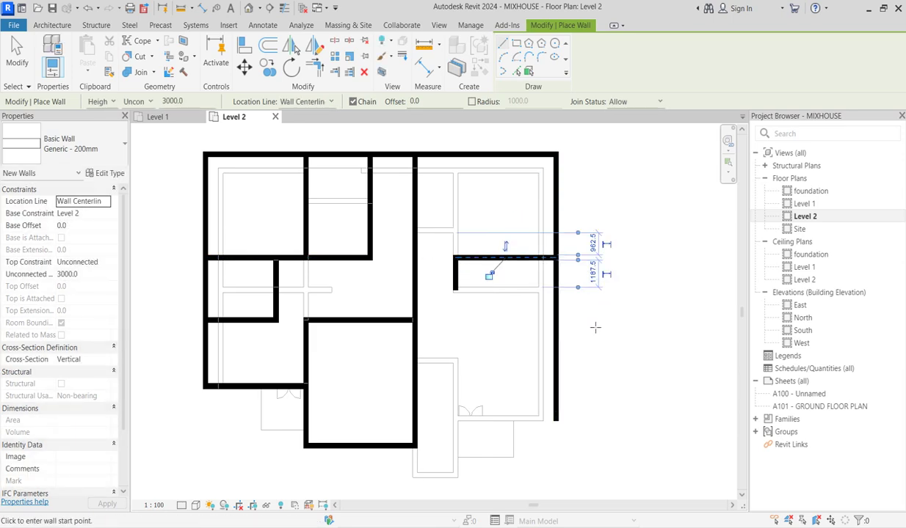
{"action": "left_click", "coordinate": [455, 291]}
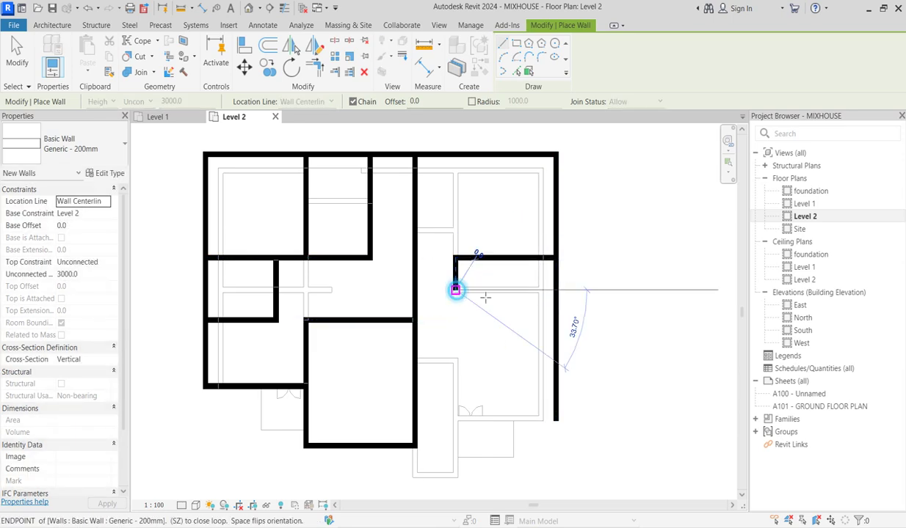
{"action": "left_click", "coordinate": [555, 292]}
{"action": "key", "text": "Escape"}
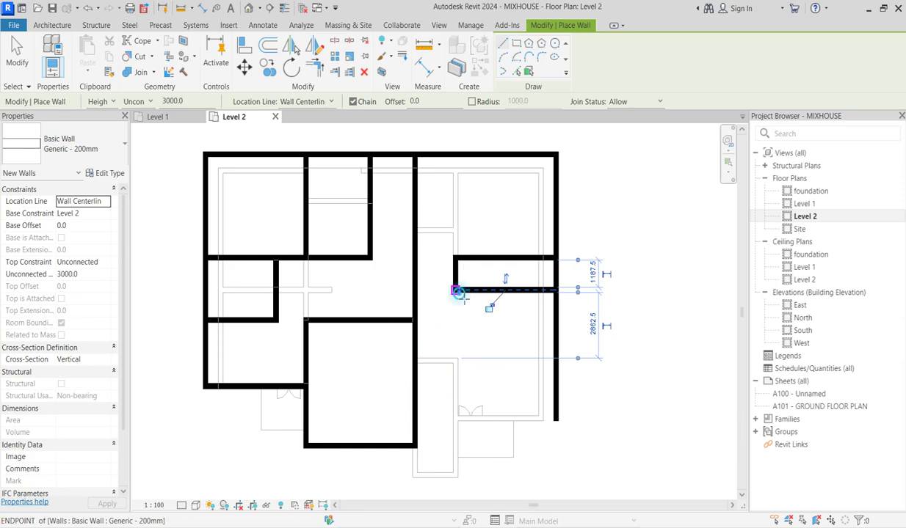
Run a long corridor wall south beyond the plan and close its end with a bay.
{"action": "left_click", "coordinate": [456, 292]}
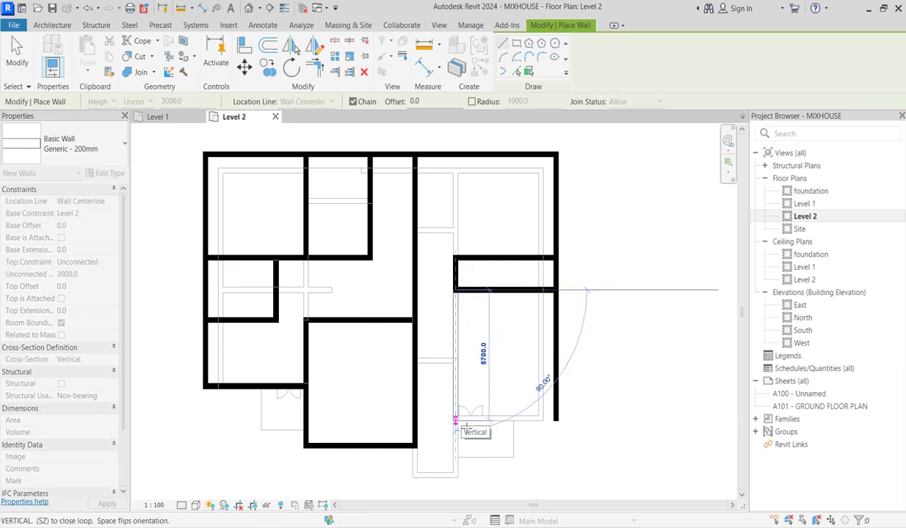
{"action": "left_click", "coordinate": [455, 476]}
{"action": "key", "text": "Escape"}
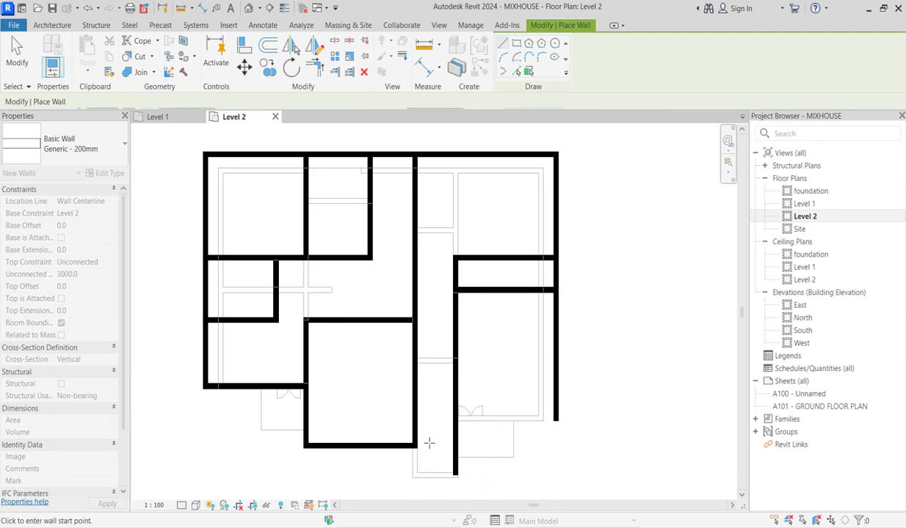
{"action": "left_click", "coordinate": [416, 448]}
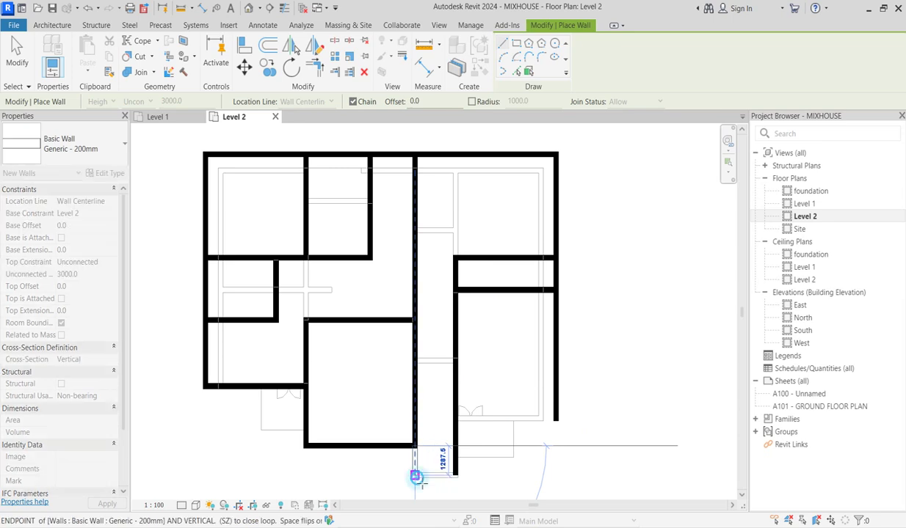
{"action": "left_click", "coordinate": [416, 477]}
{"action": "left_click", "coordinate": [456, 477]}
{"action": "key", "text": "Escape"}
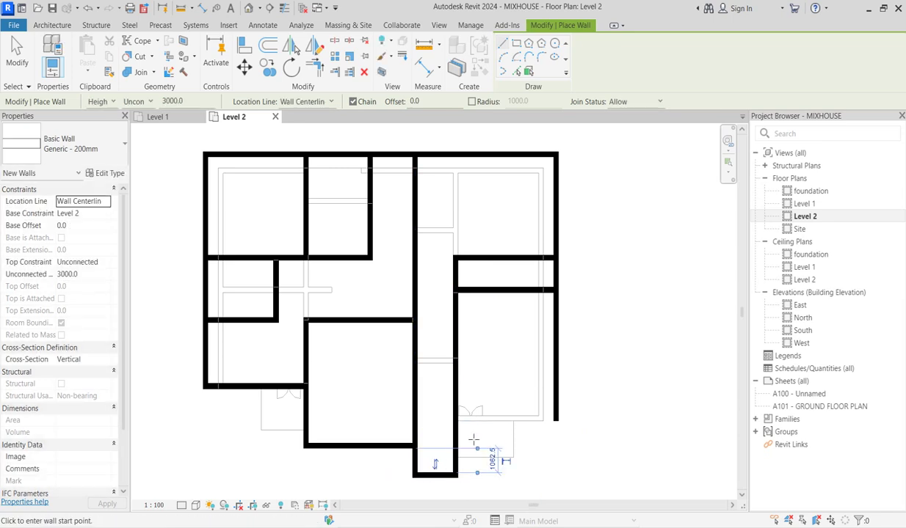
{"action": "scroll", "coordinate": [456, 418], "scroll_direction": "up", "scroll_amount": 2}
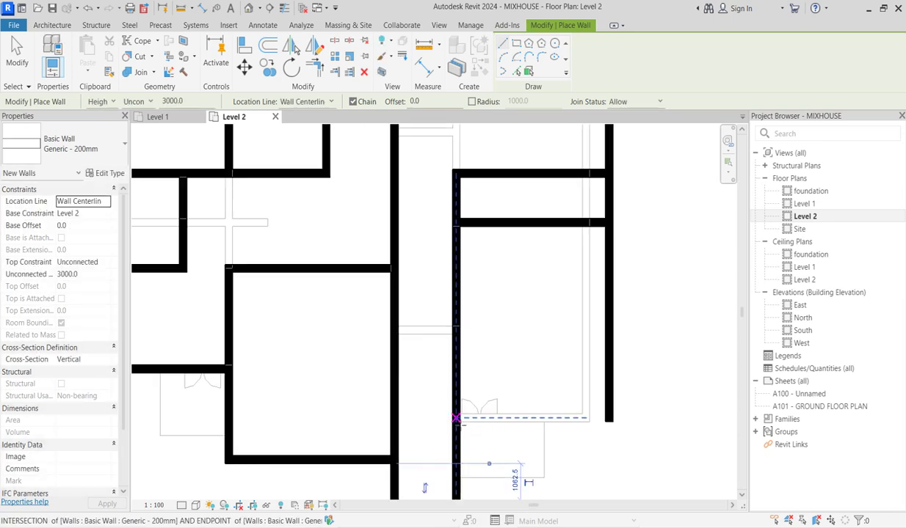
{"action": "left_click", "coordinate": [456, 418]}
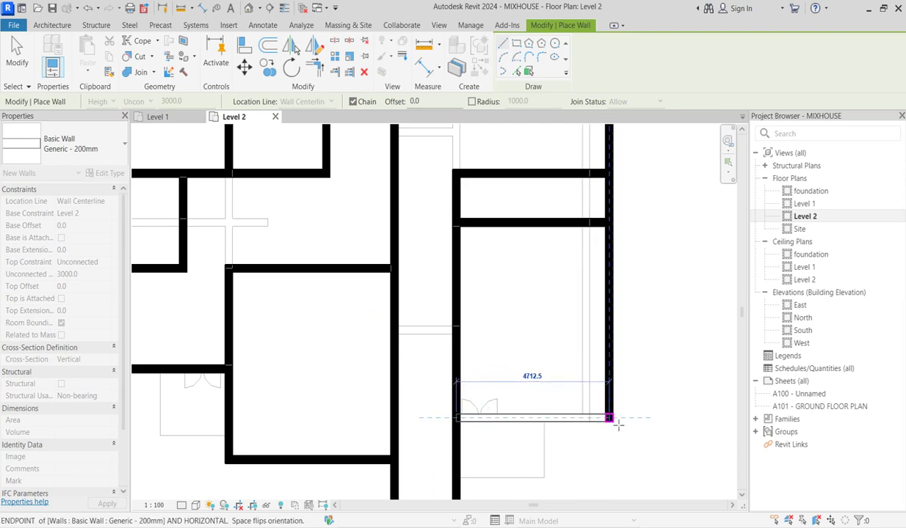
{"action": "key", "text": "Escape"}
Draw a horizontal wall to the east exterior wall with a short vertical segment above it.
{"action": "scroll", "coordinate": [522, 426], "scroll_direction": "down", "scroll_amount": 2}
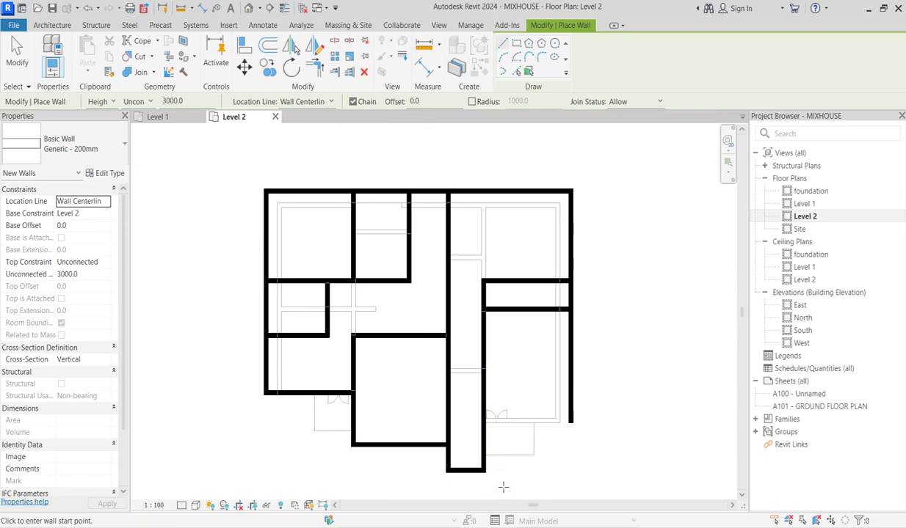
{"action": "left_click", "coordinate": [483, 455]}
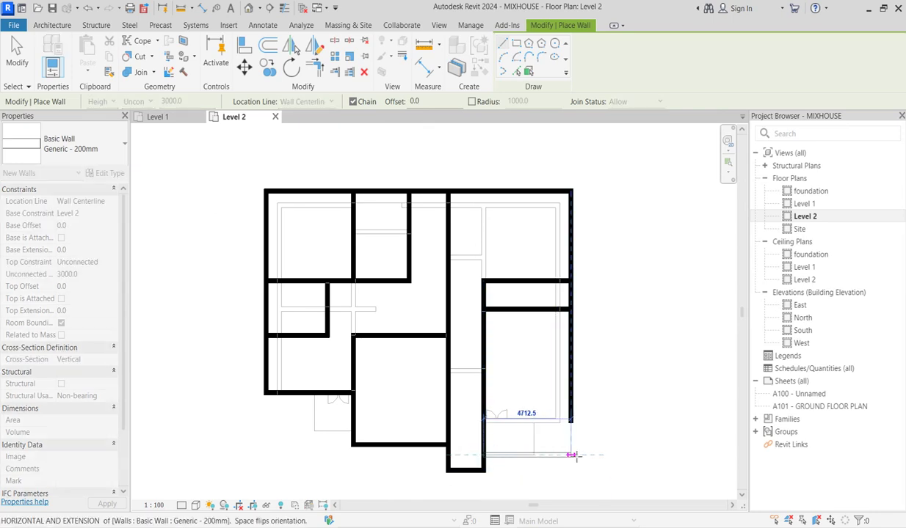
{"action": "left_click", "coordinate": [571, 455]}
{"action": "key", "text": "Escape"}
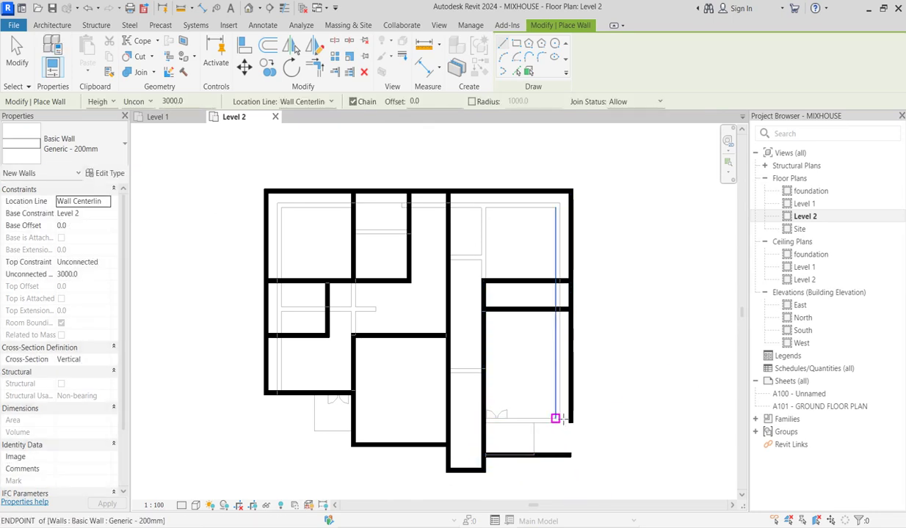
{"action": "left_click", "coordinate": [571, 423]}
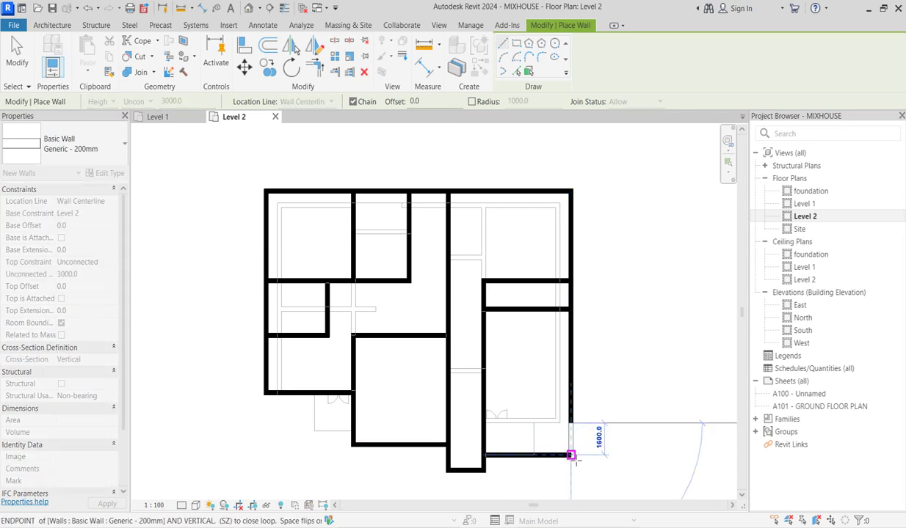
{"action": "left_click", "coordinate": [571, 455]}
{"action": "key", "text": "Escape"}
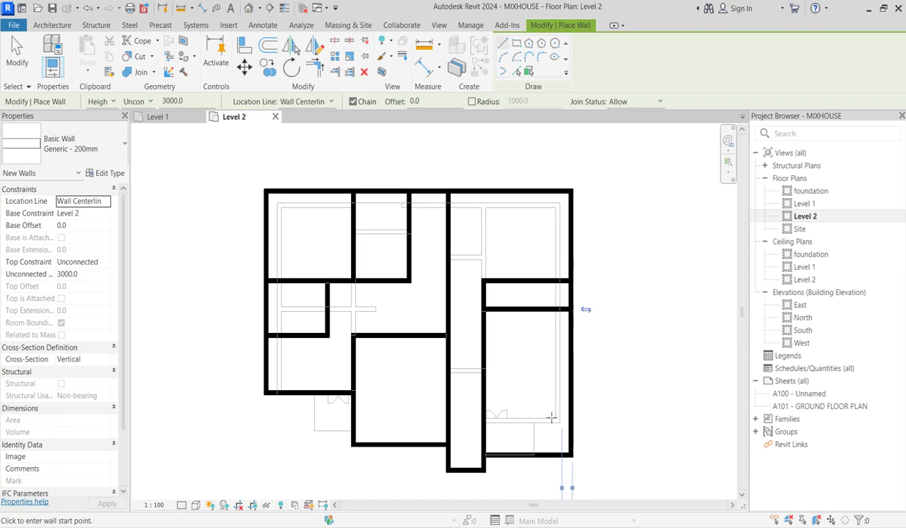
Draw walls above the bottom rooms, dropping to the bottom wall and closing the second room.
{"action": "scroll", "coordinate": [543, 414], "scroll_direction": "up", "scroll_amount": 1}
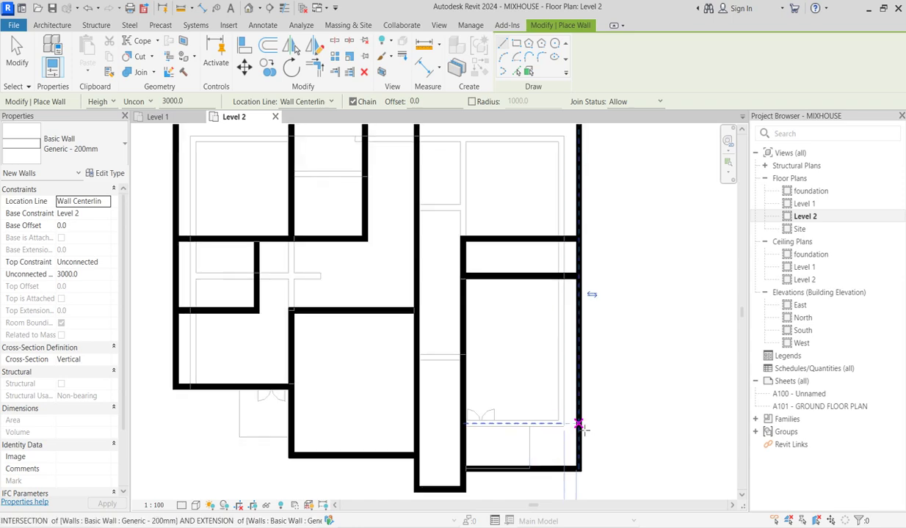
{"action": "left_click", "coordinate": [578, 423]}
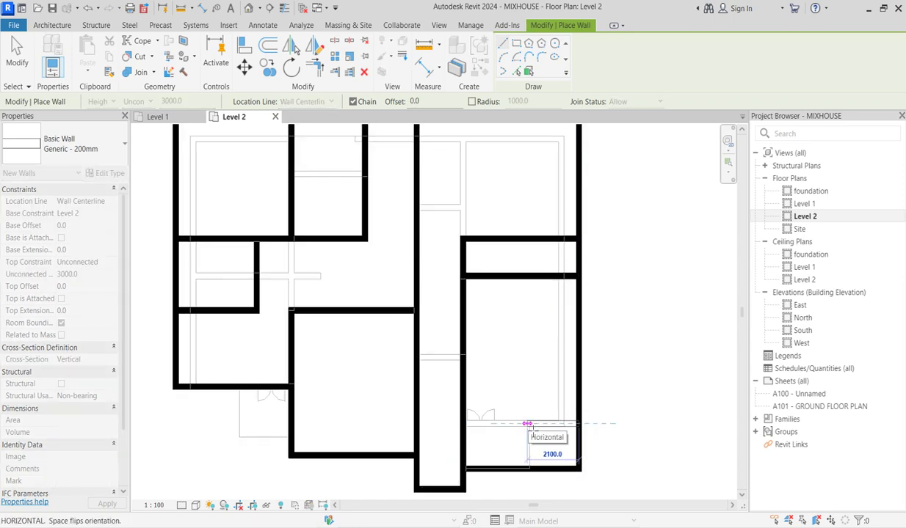
{"action": "left_click", "coordinate": [530, 423]}
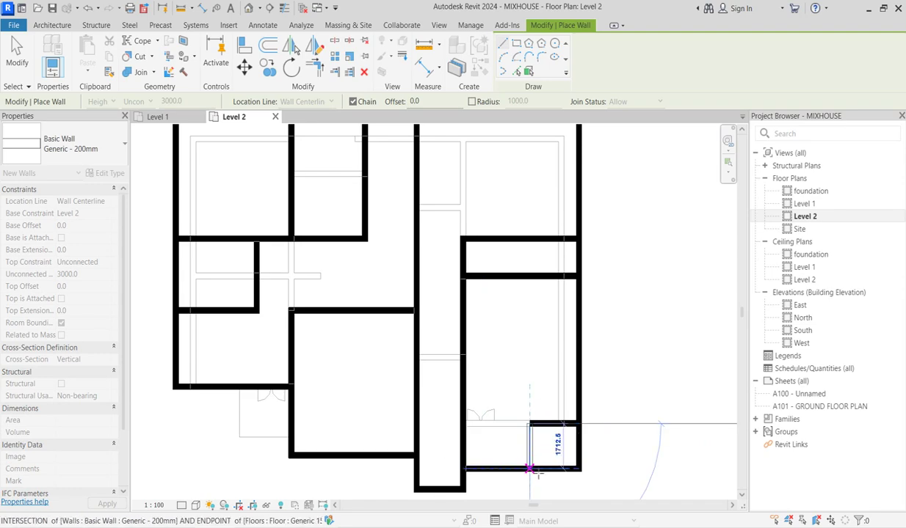
{"action": "left_click", "coordinate": [532, 467]}
{"action": "key", "text": "Escape"}
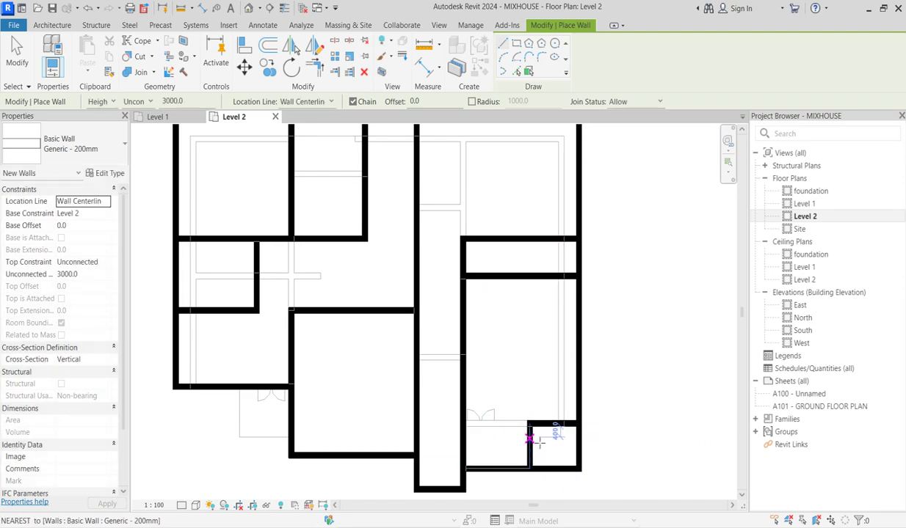
{"action": "scroll", "coordinate": [519, 418], "scroll_direction": "up", "scroll_amount": 2}
{"action": "left_click", "coordinate": [535, 427]}
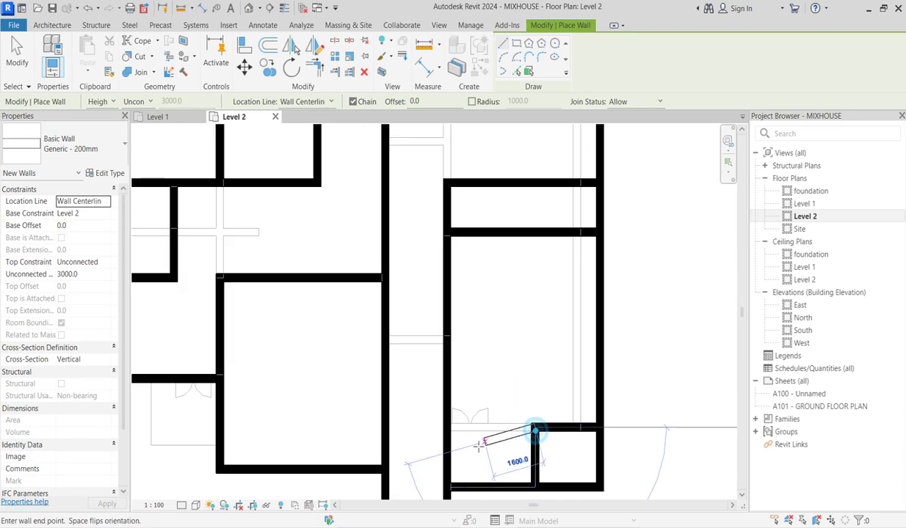
{"action": "left_click", "coordinate": [449, 424]}
{"action": "key", "text": "Escape"}
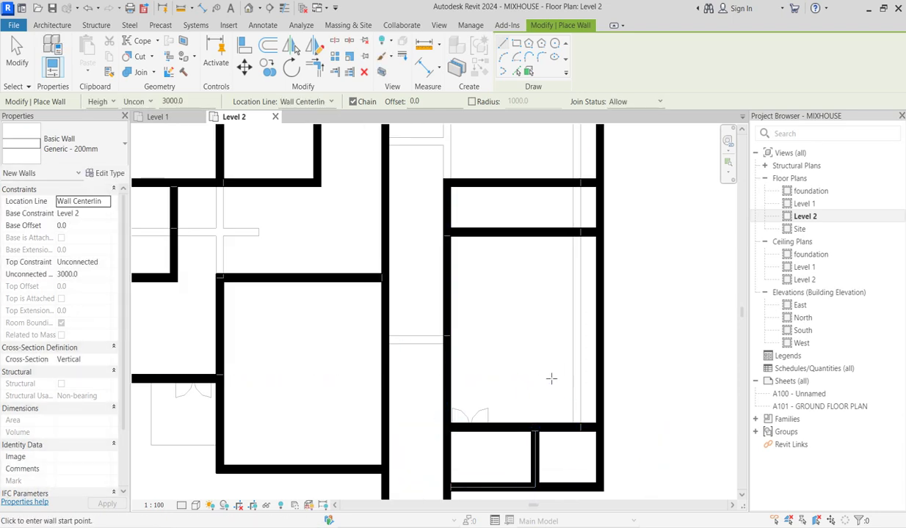
Run a vertical partition up to the top exterior wall with a short wall branching left.
{"action": "scroll", "coordinate": [532, 411], "scroll_direction": "down", "scroll_amount": 1}
{"action": "scroll", "coordinate": [507, 385], "scroll_direction": "down", "scroll_amount": 1}
{"action": "scroll", "coordinate": [505, 385], "scroll_direction": "down", "scroll_amount": 1}
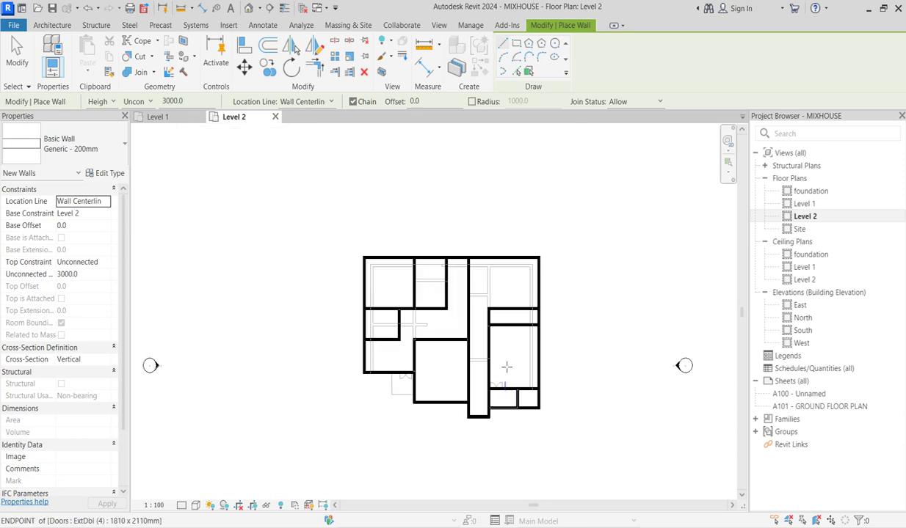
{"action": "scroll", "coordinate": [490, 303], "scroll_direction": "up", "scroll_amount": 2}
{"action": "scroll", "coordinate": [503, 322], "scroll_direction": "up", "scroll_amount": 2}
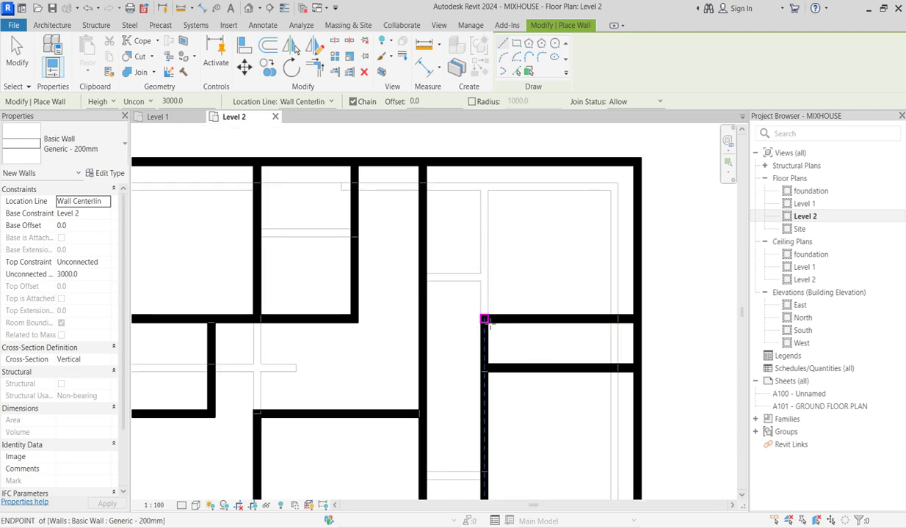
{"action": "left_click", "coordinate": [485, 318]}
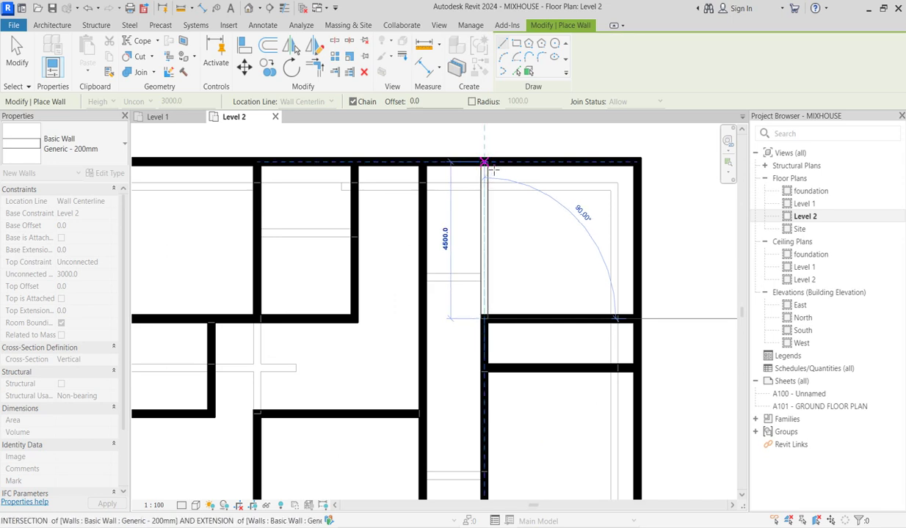
{"action": "left_click", "coordinate": [484, 161]}
{"action": "key", "text": "Escape"}
{"action": "left_click", "coordinate": [485, 277]}
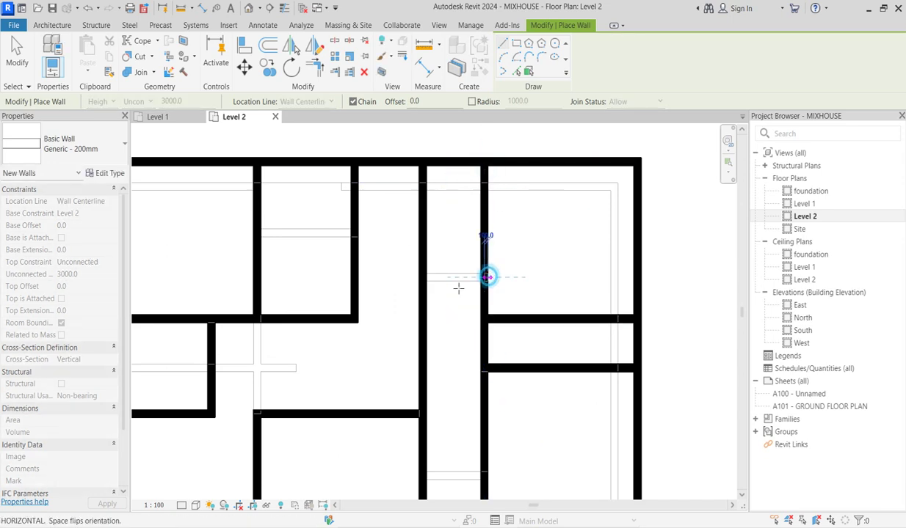
{"action": "left_click", "coordinate": [424, 278]}
Add a short wall segment in the lower-right room, then exit the Wall tool.
{"action": "scroll", "coordinate": [497, 268], "scroll_direction": "down", "scroll_amount": 3}
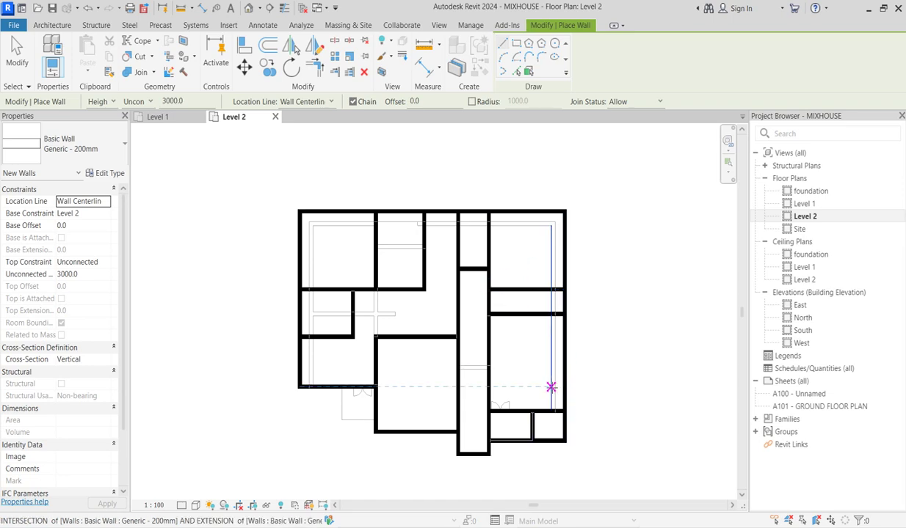
{"action": "left_click", "coordinate": [532, 415]}
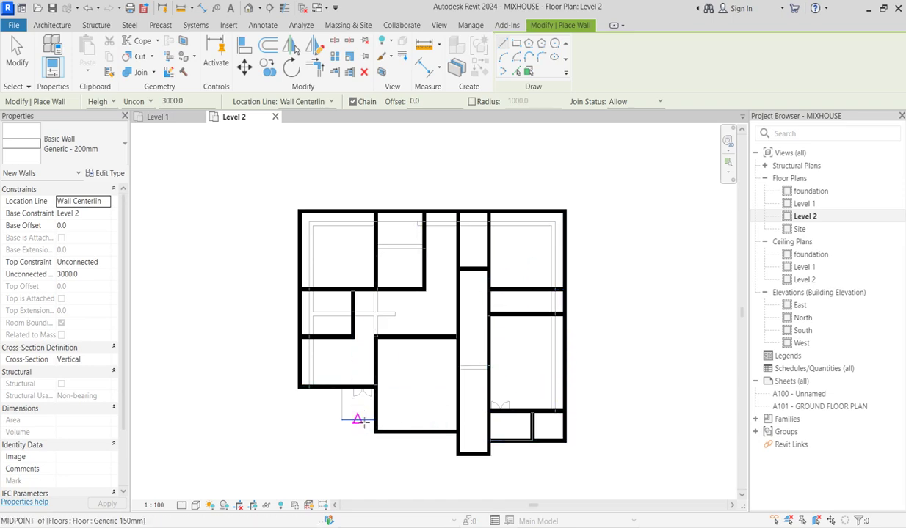
{"action": "scroll", "coordinate": [374, 415], "scroll_direction": "up", "scroll_amount": 1}
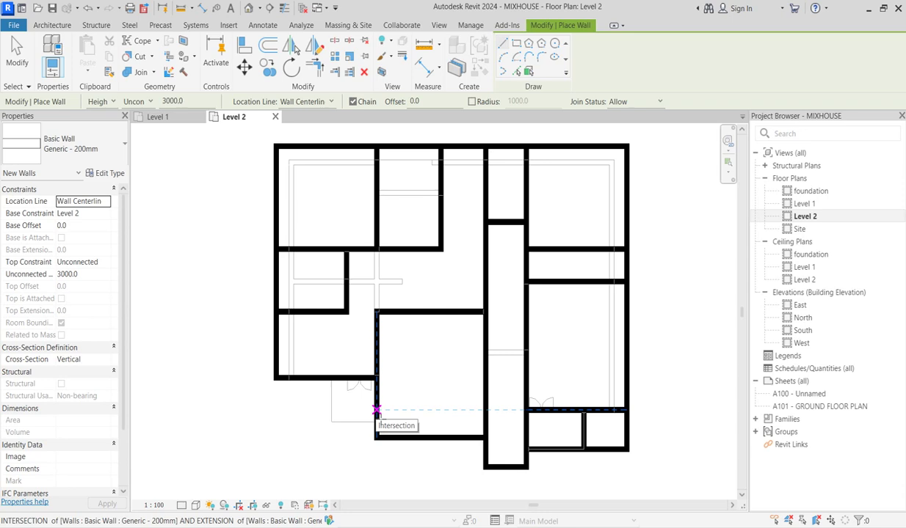
{"action": "scroll", "coordinate": [374, 414], "scroll_direction": "down", "scroll_amount": 2}
{"action": "scroll", "coordinate": [371, 422], "scroll_direction": "down", "scroll_amount": 1}
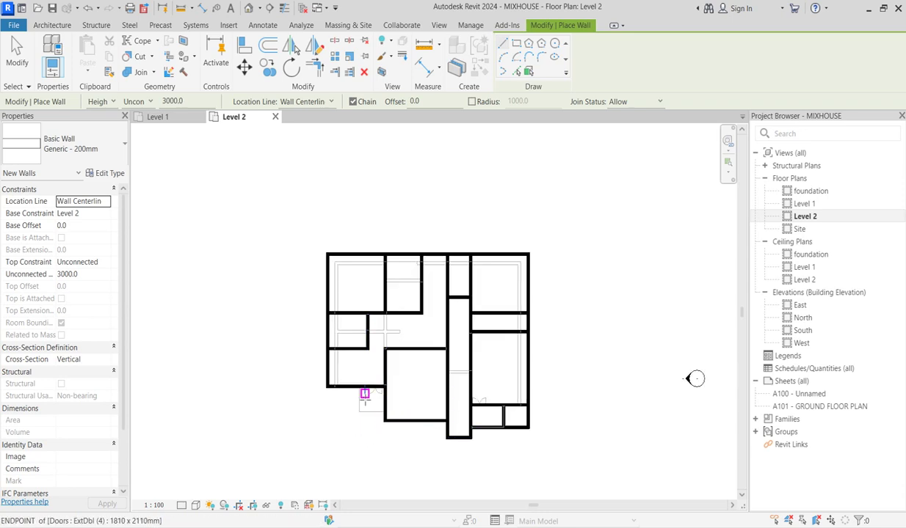
{"action": "scroll", "coordinate": [362, 397], "scroll_direction": "up", "scroll_amount": 1}
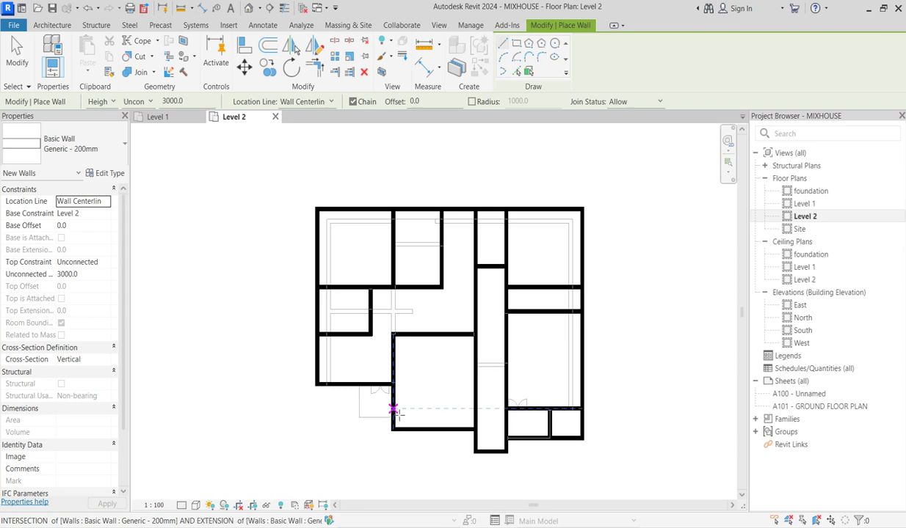
{"action": "left_click", "coordinate": [393, 409]}
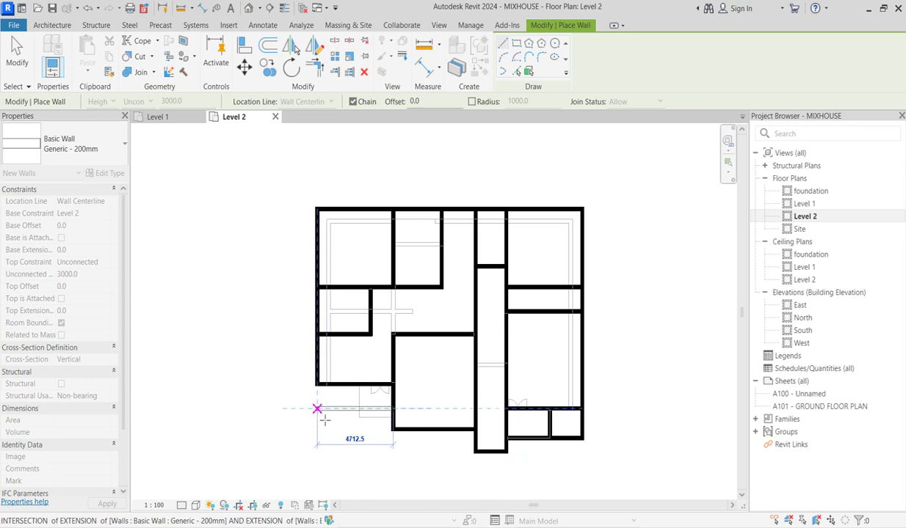
{"action": "key", "text": "Escape"}
{"action": "key", "text": "Escape"}
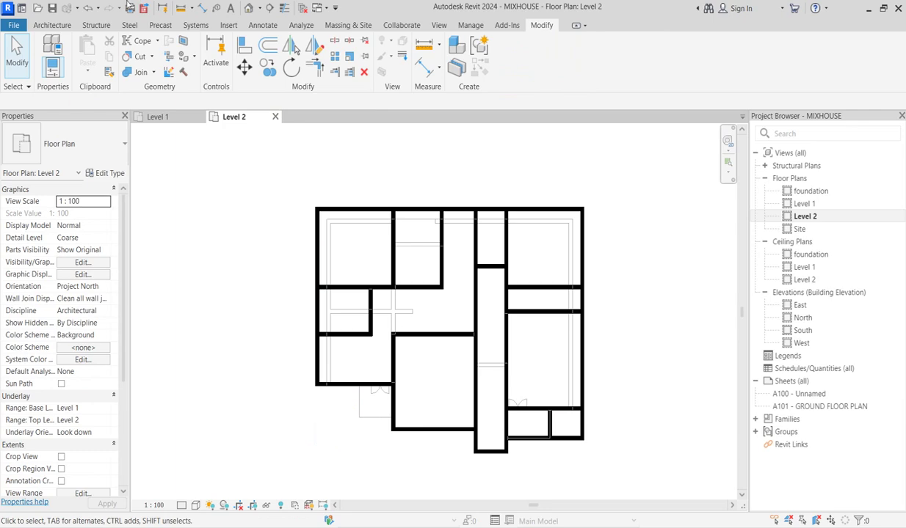
{"action": "left_click", "coordinate": [52, 26]}
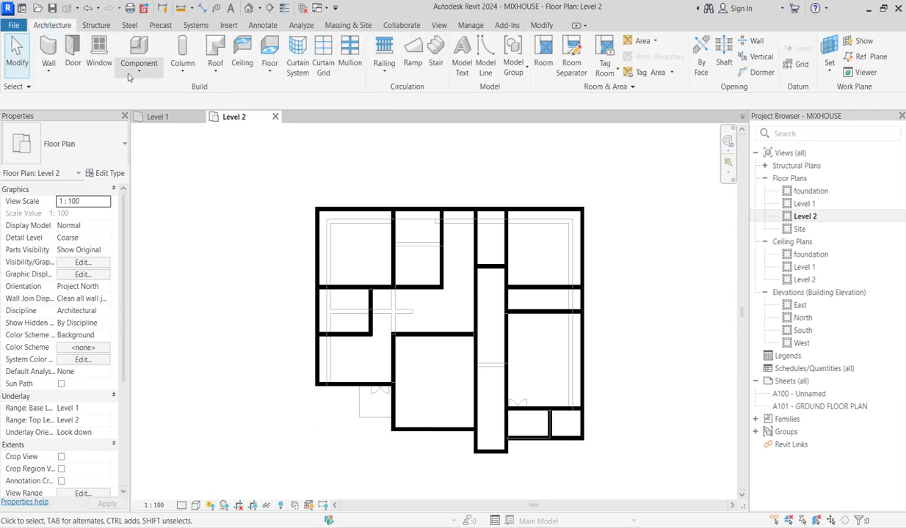
Start a Level 2 floor and pick the top, right and bottom exterior walls as boundary.
{"action": "left_click", "coordinate": [265, 45]}
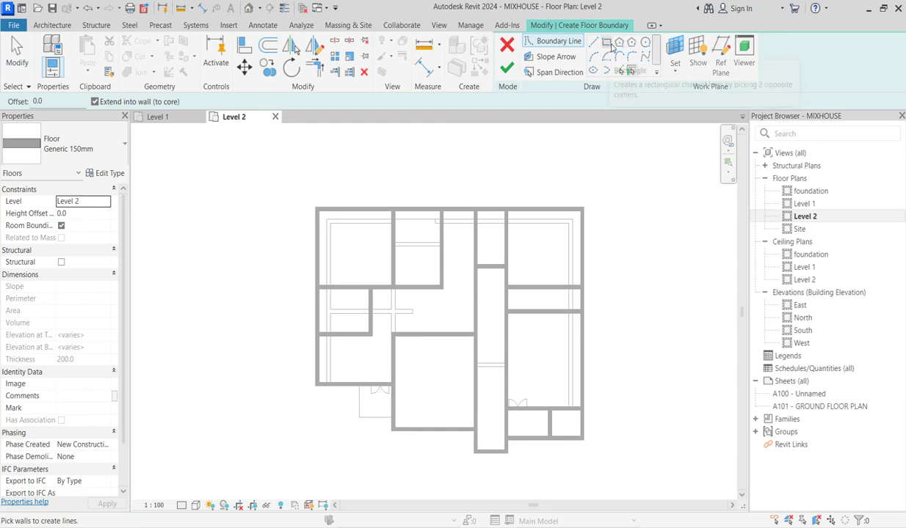
{"action": "left_click", "coordinate": [338, 207]}
{"action": "left_click", "coordinate": [583, 250]}
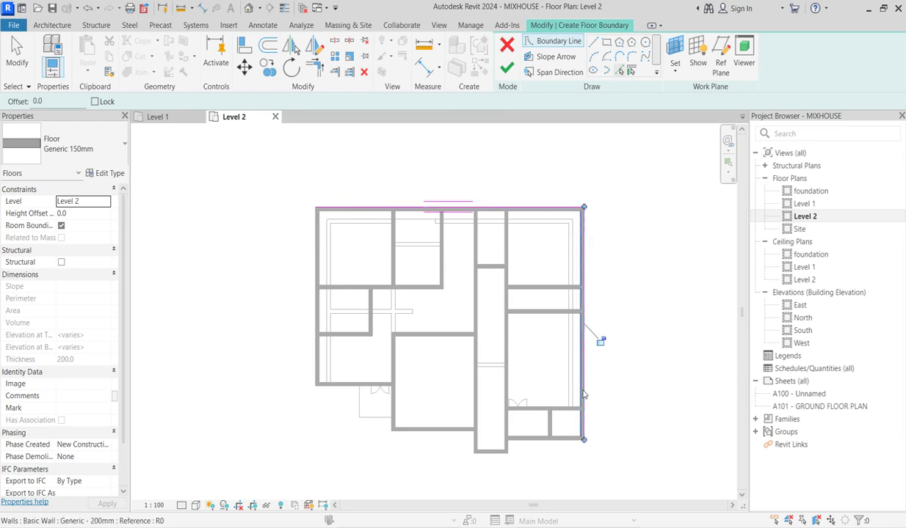
{"action": "left_click", "coordinate": [525, 441]}
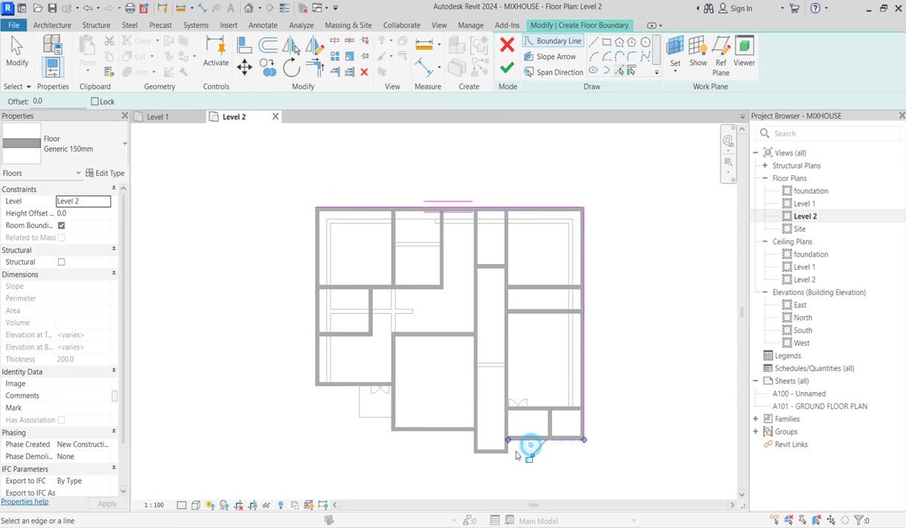
{"action": "scroll", "coordinate": [514, 447], "scroll_direction": "up", "scroll_amount": 2}
Pick the corridor walls, the middle room's bottom and left walls, and the left exterior wall.
{"action": "left_click", "coordinate": [499, 437]}
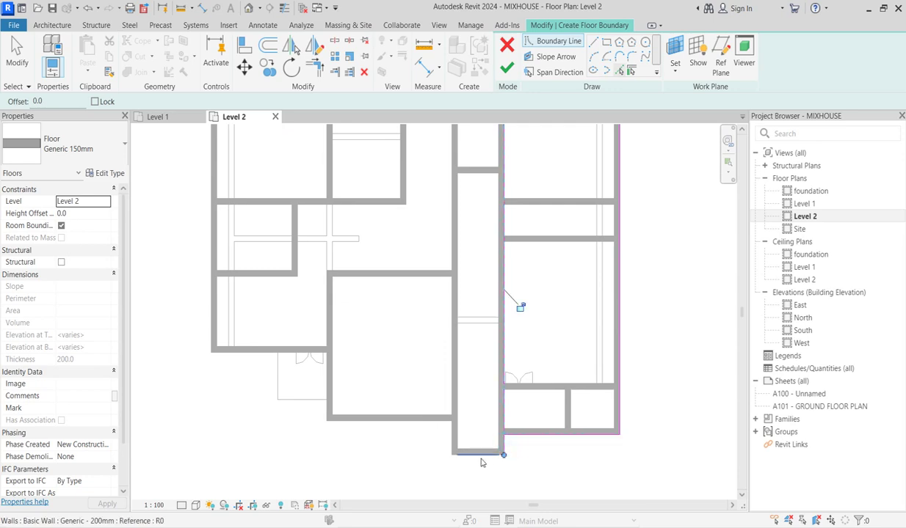
{"action": "left_click", "coordinate": [448, 429]}
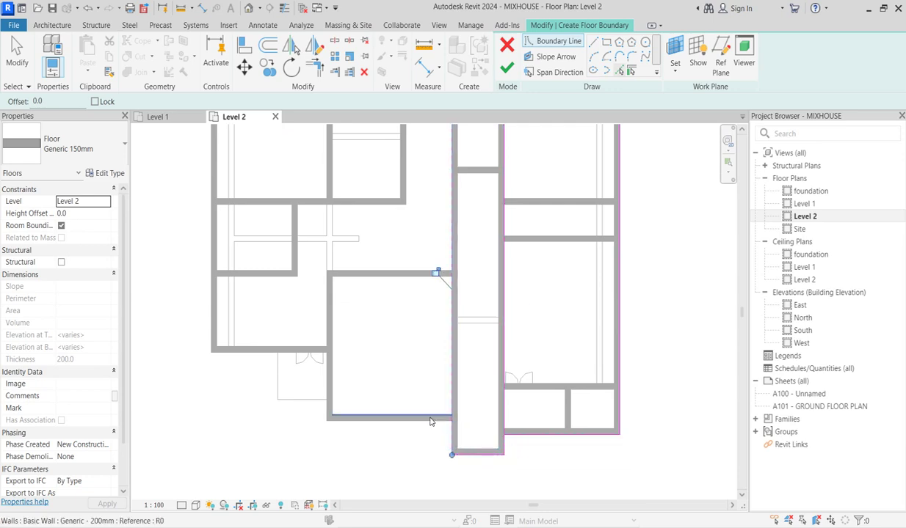
{"action": "left_click", "coordinate": [431, 430]}
{"action": "left_click", "coordinate": [329, 404]}
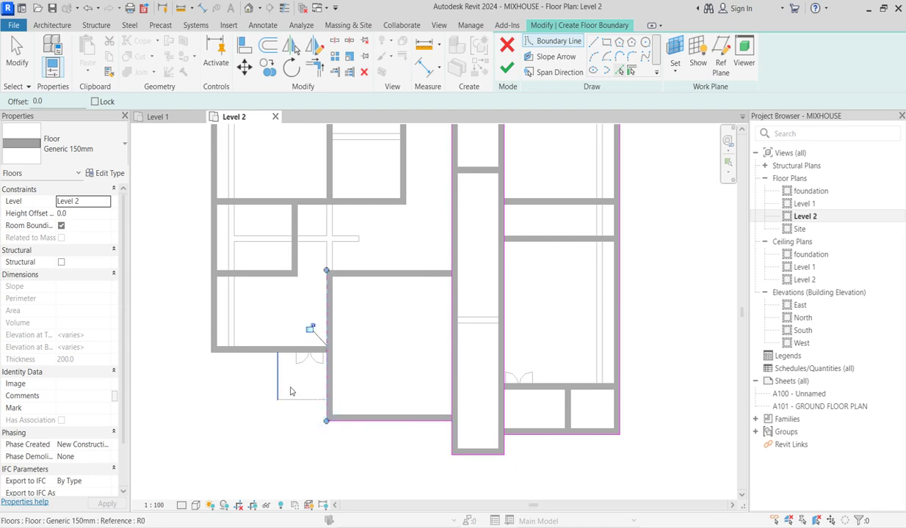
{"action": "left_click", "coordinate": [306, 400]}
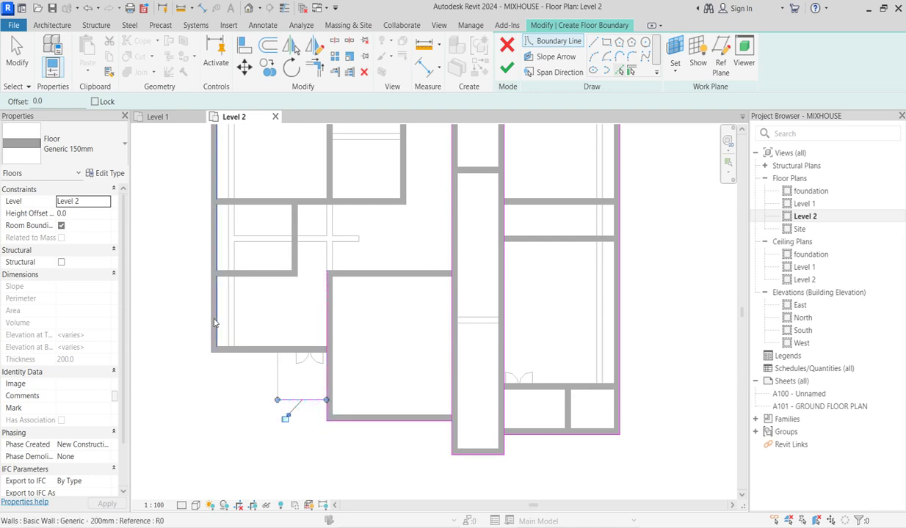
{"action": "scroll", "coordinate": [415, 390], "scroll_direction": "down", "scroll_amount": 1}
{"action": "scroll", "coordinate": [415, 389], "scroll_direction": "down", "scroll_amount": 1}
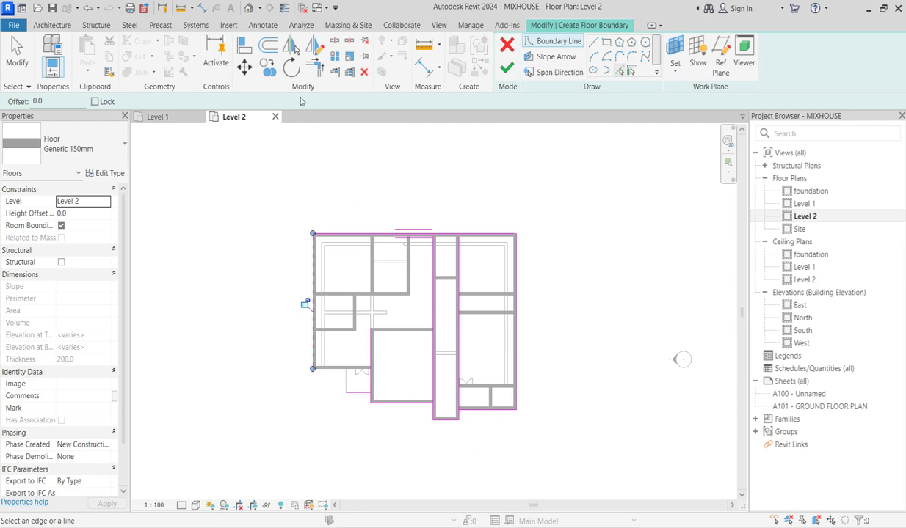
Trim/extend the boundary lines to close the lower-left corner and the corridor corners.
{"action": "left_click", "coordinate": [324, 71]}
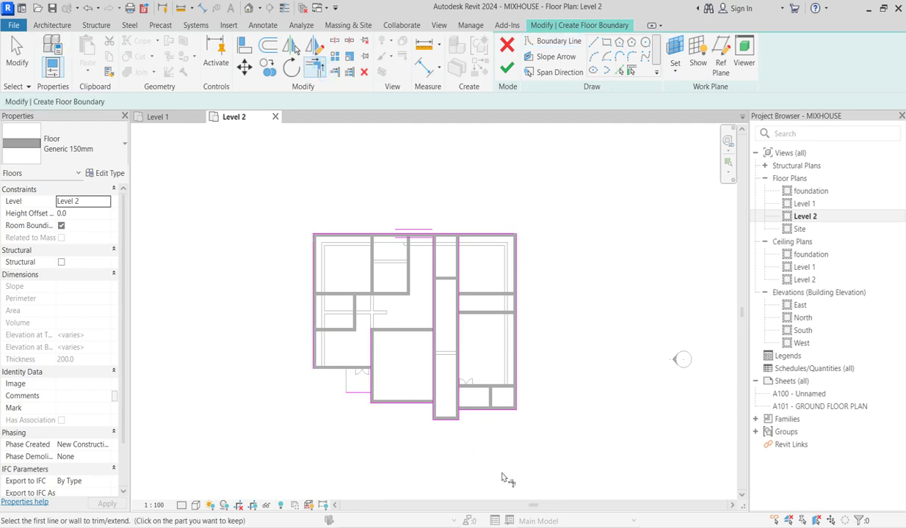
{"action": "left_click", "coordinate": [356, 393]}
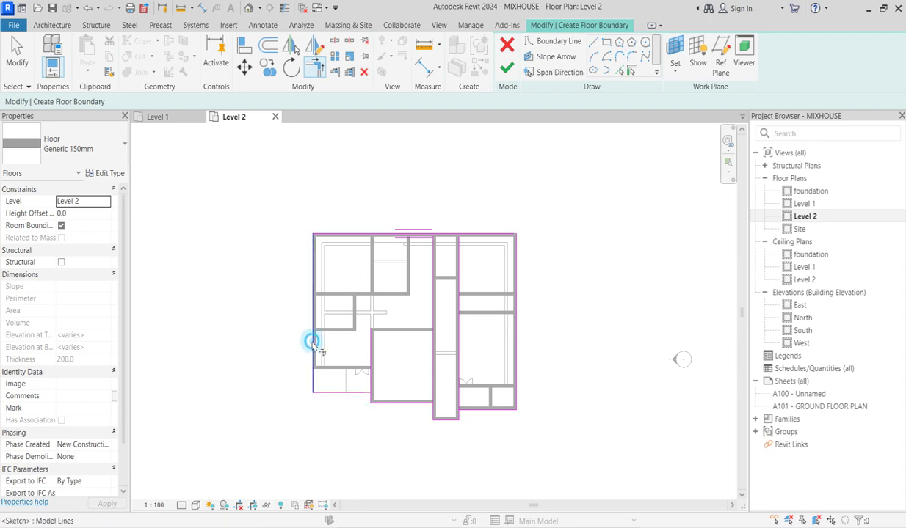
{"action": "left_click", "coordinate": [314, 339]}
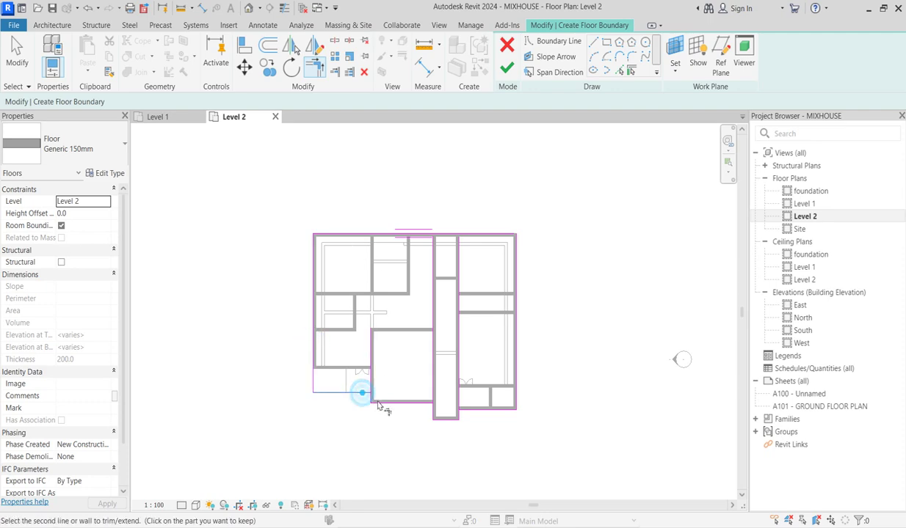
{"action": "scroll", "coordinate": [373, 396], "scroll_direction": "up", "scroll_amount": 2}
{"action": "left_click", "coordinate": [456, 409]}
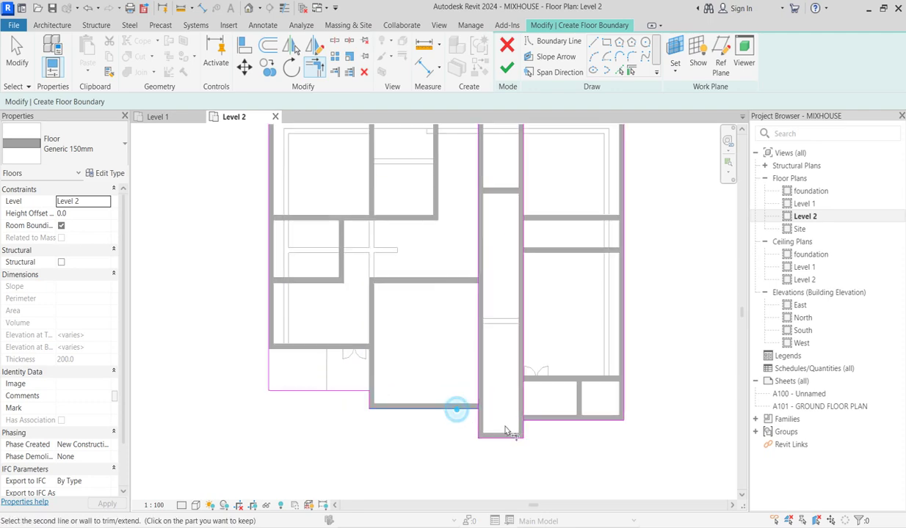
{"action": "left_click", "coordinate": [475, 420]}
{"action": "left_click", "coordinate": [522, 430]}
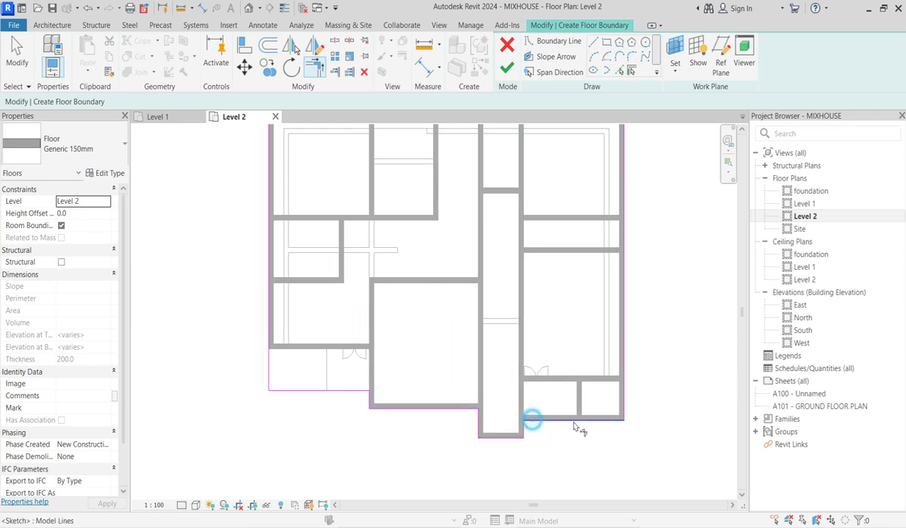
{"action": "scroll", "coordinate": [576, 419], "scroll_direction": "down", "scroll_amount": 2}
{"action": "scroll", "coordinate": [440, 264], "scroll_direction": "up", "scroll_amount": 2}
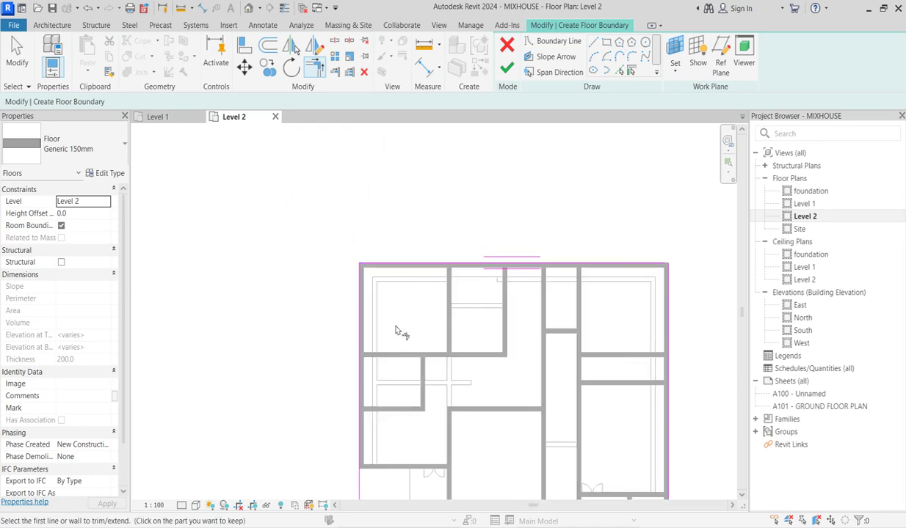
{"action": "scroll", "coordinate": [400, 329], "scroll_direction": "down", "scroll_amount": 2}
{"action": "scroll", "coordinate": [524, 439], "scroll_direction": "up", "scroll_amount": 2}
Get past the open-loop error and finish the sketch, creating the roughly 216.79 m² Generic 150mm floor.
{"action": "left_click", "coordinate": [506, 68]}
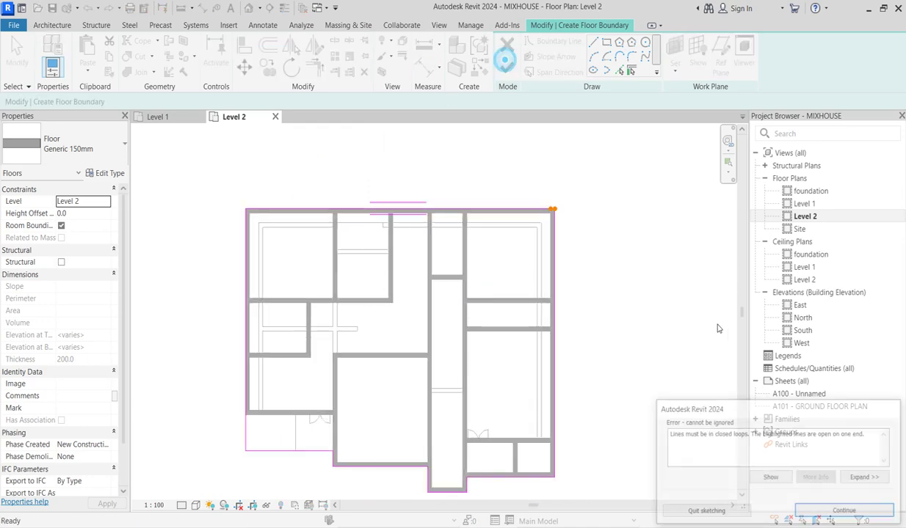
{"action": "left_click", "coordinate": [807, 511]}
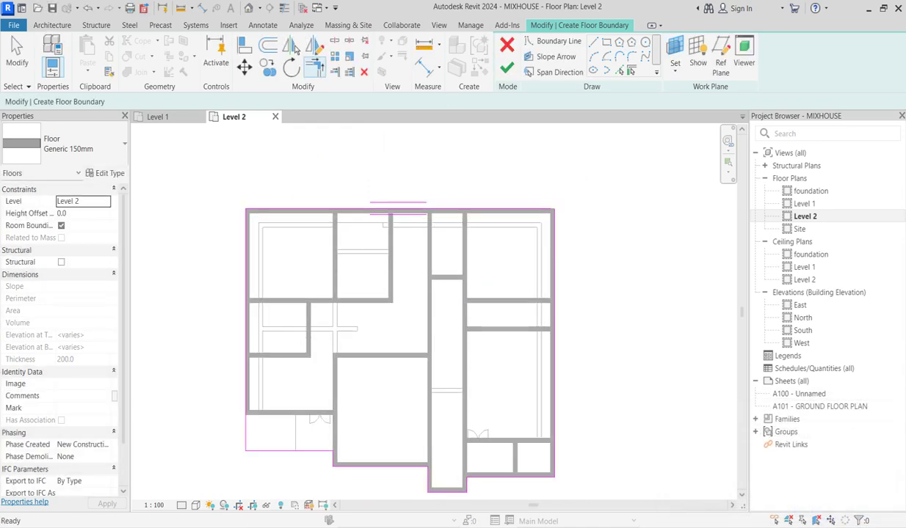
{"action": "key", "text": "t"}
{"action": "key", "text": "r"}
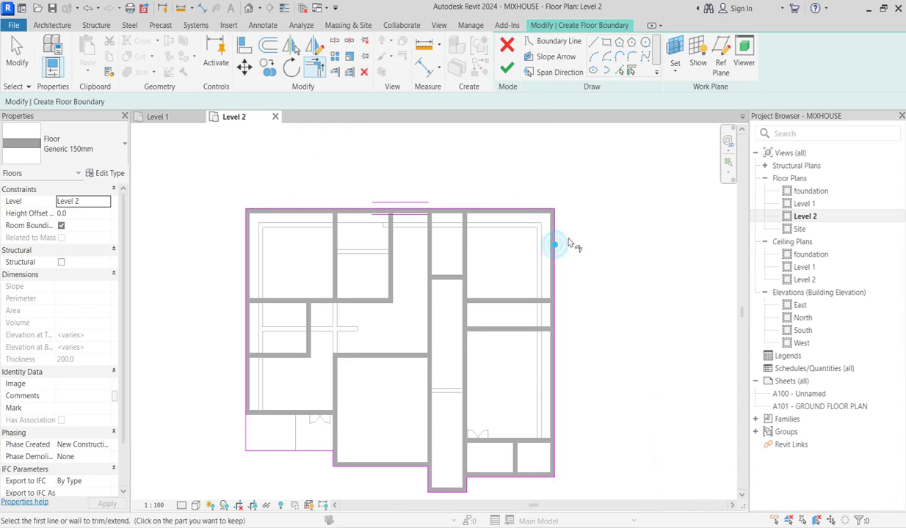
{"action": "scroll", "coordinate": [580, 250], "scroll_direction": "down", "scroll_amount": 2}
{"action": "left_click", "coordinate": [506, 68]}
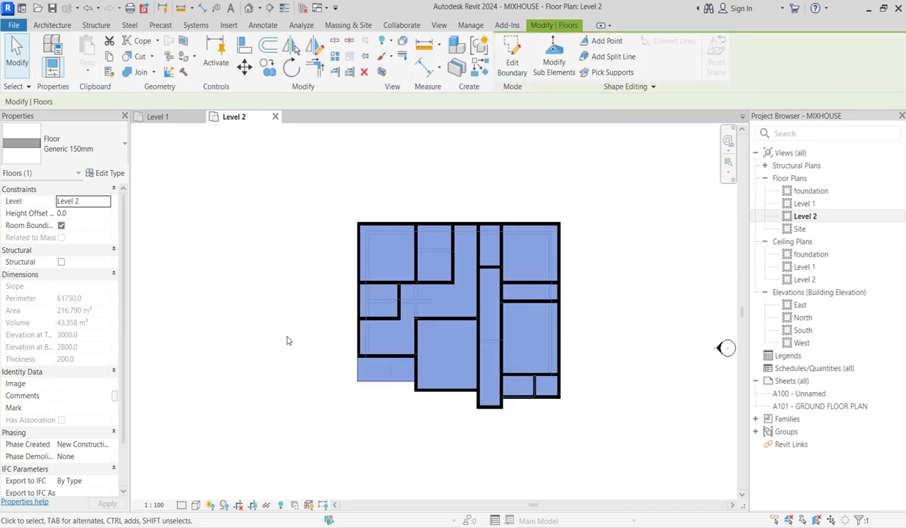
{"action": "scroll", "coordinate": [389, 376], "scroll_direction": "up", "scroll_amount": 1}
{"action": "scroll", "coordinate": [390, 376], "scroll_direction": "up", "scroll_amount": 2}
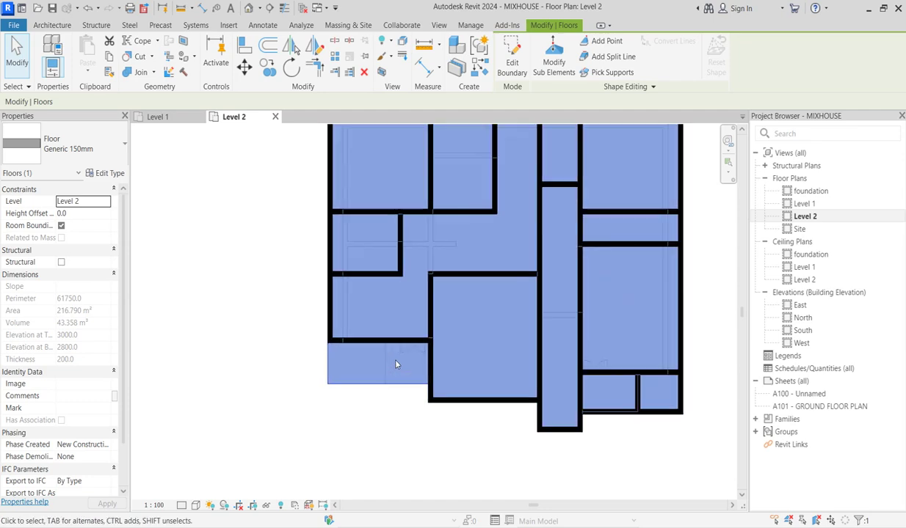
{"action": "scroll", "coordinate": [396, 364], "scroll_direction": "down", "scroll_amount": 4}
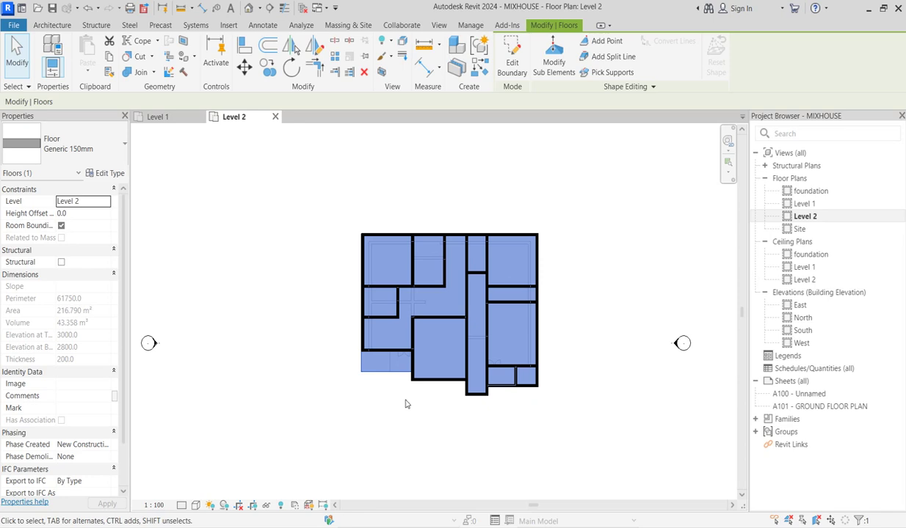
Place M_Single-Flush doors by the corridor's upper end and in the bottom-right room's wall.
{"action": "left_click", "coordinate": [578, 271]}
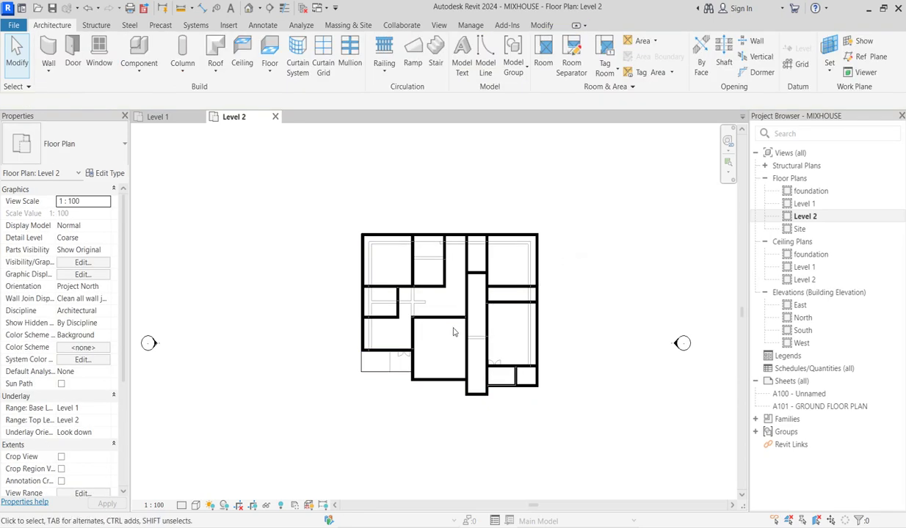
{"action": "scroll", "coordinate": [479, 321], "scroll_direction": "up", "scroll_amount": 2}
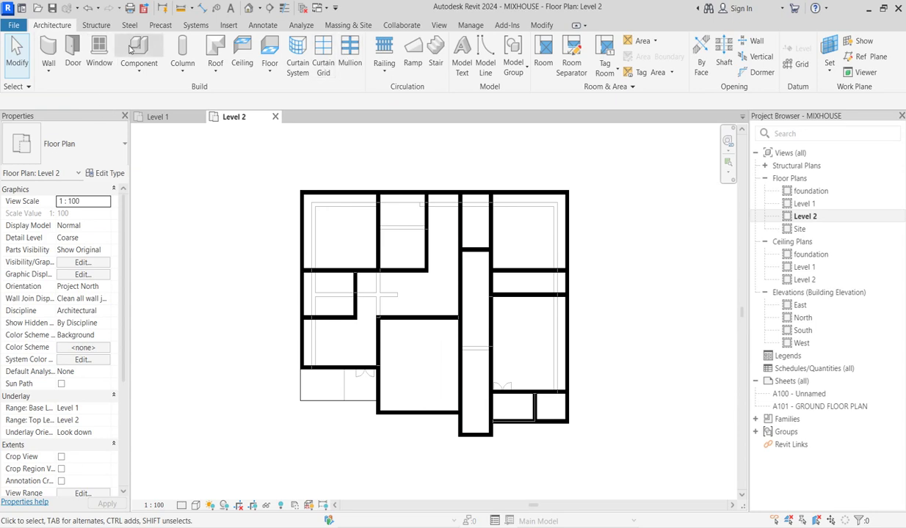
{"action": "left_click", "coordinate": [72, 51]}
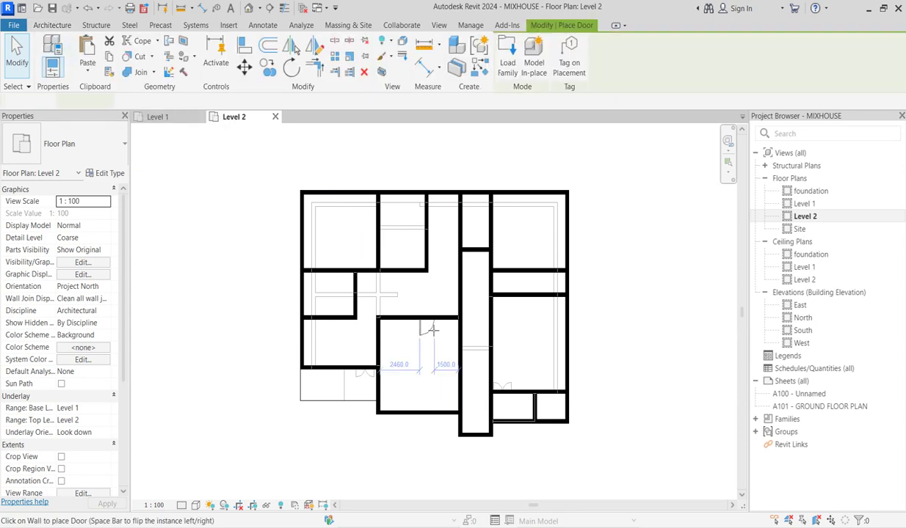
{"action": "scroll", "coordinate": [390, 367], "scroll_direction": "up", "scroll_amount": 2}
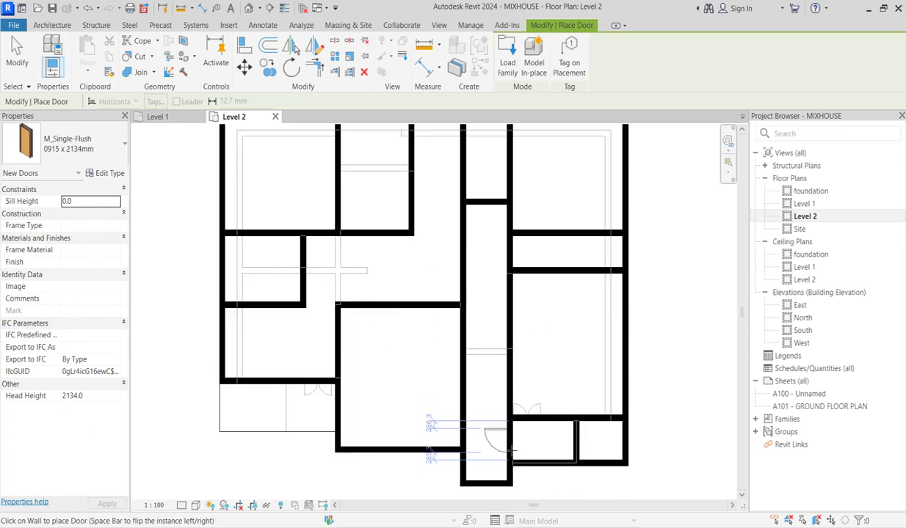
{"action": "scroll", "coordinate": [464, 415], "scroll_direction": "down", "scroll_amount": 2}
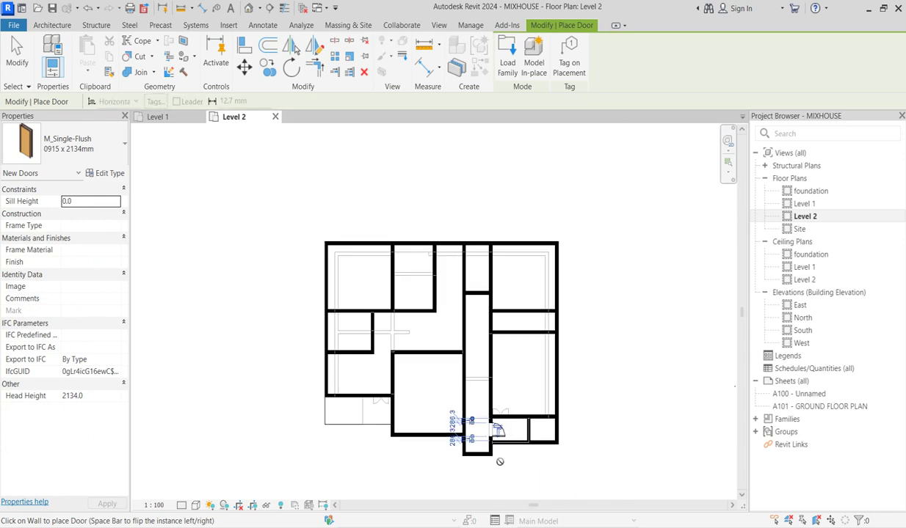
{"action": "scroll", "coordinate": [505, 449], "scroll_direction": "up", "scroll_amount": 2}
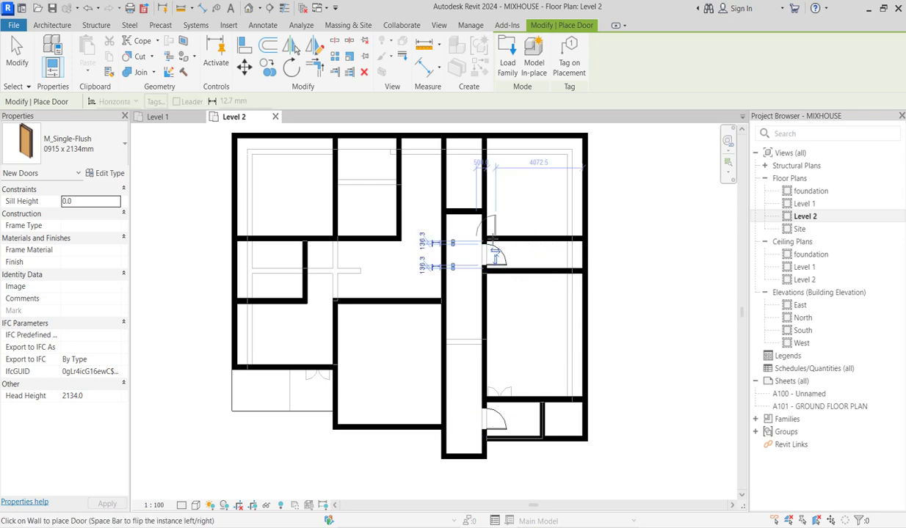
{"action": "scroll", "coordinate": [492, 241], "scroll_direction": "up", "scroll_amount": 1}
{"action": "scroll", "coordinate": [492, 241], "scroll_direction": "up", "scroll_amount": 1}
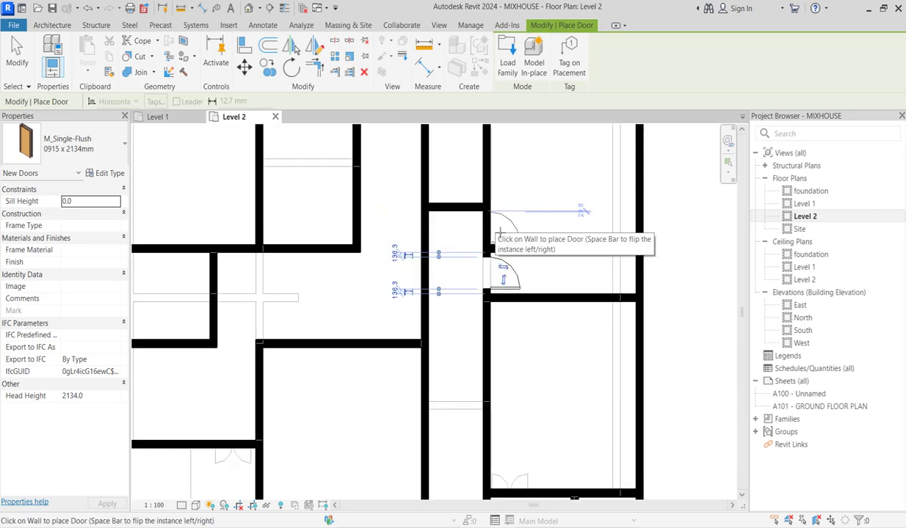
{"action": "left_click", "coordinate": [500, 233]}
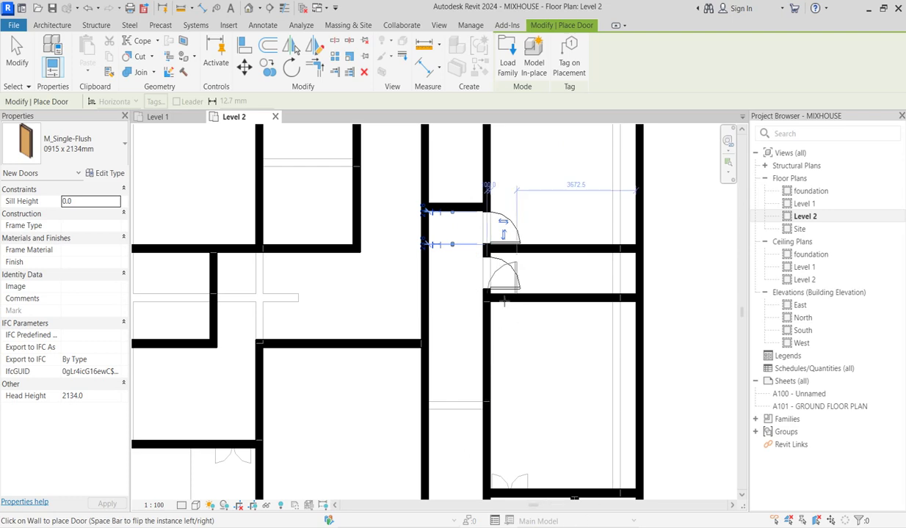
{"action": "scroll", "coordinate": [511, 369], "scroll_direction": "down", "scroll_amount": 2}
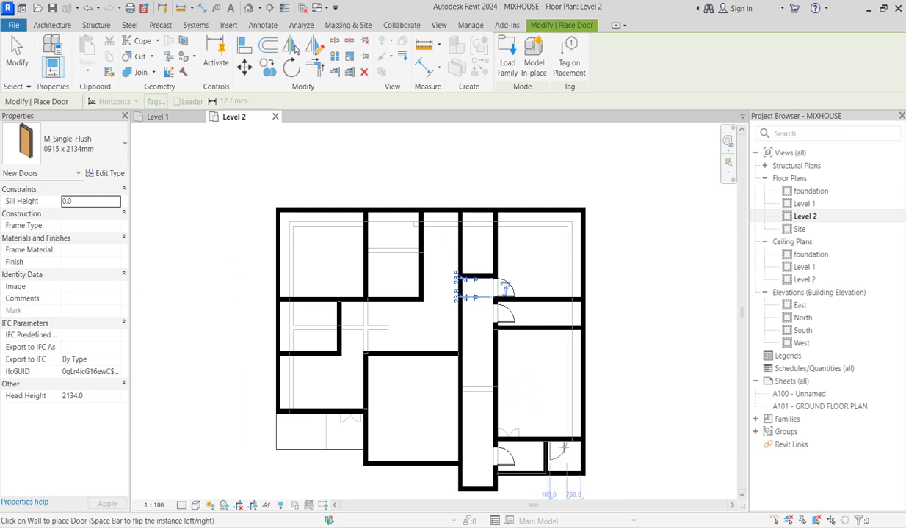
{"action": "left_click", "coordinate": [560, 448]}
Place two more M_Single-Flush doors in the upper interior wall.
{"action": "scroll", "coordinate": [337, 309], "scroll_direction": "up", "scroll_amount": 1}
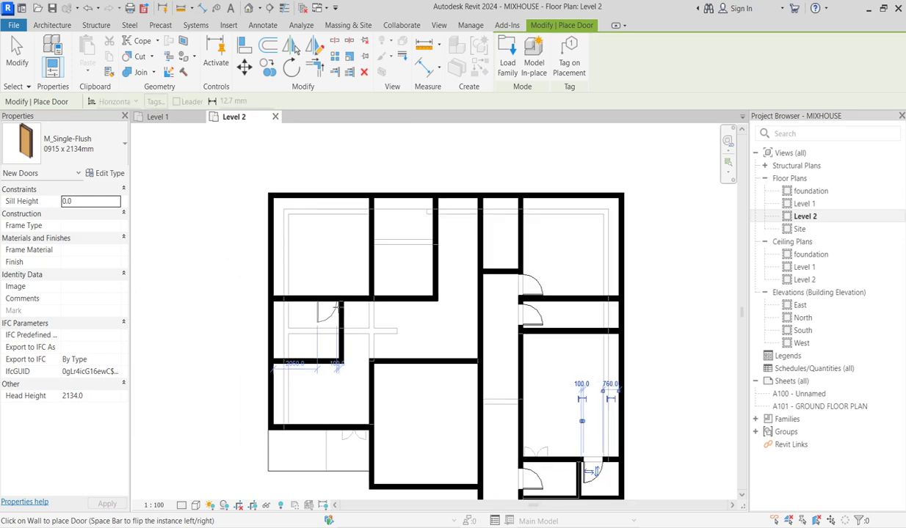
{"action": "scroll", "coordinate": [334, 308], "scroll_direction": "up", "scroll_amount": 1}
{"action": "left_click", "coordinate": [406, 292]}
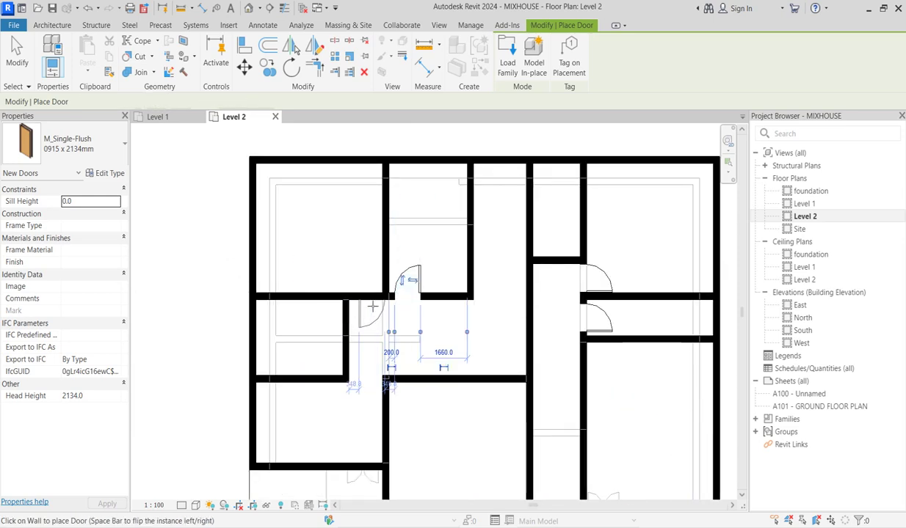
{"action": "left_click", "coordinate": [367, 295]}
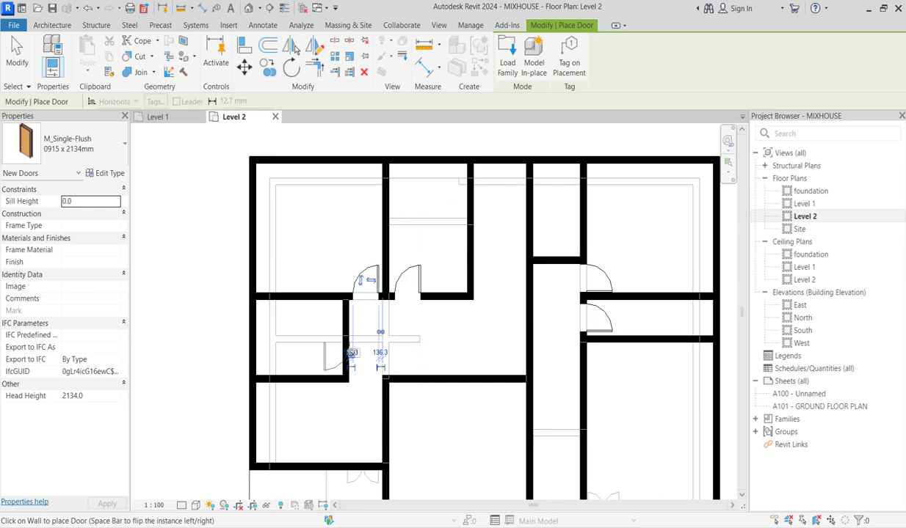
{"action": "scroll", "coordinate": [340, 316], "scroll_direction": "down", "scroll_amount": 2}
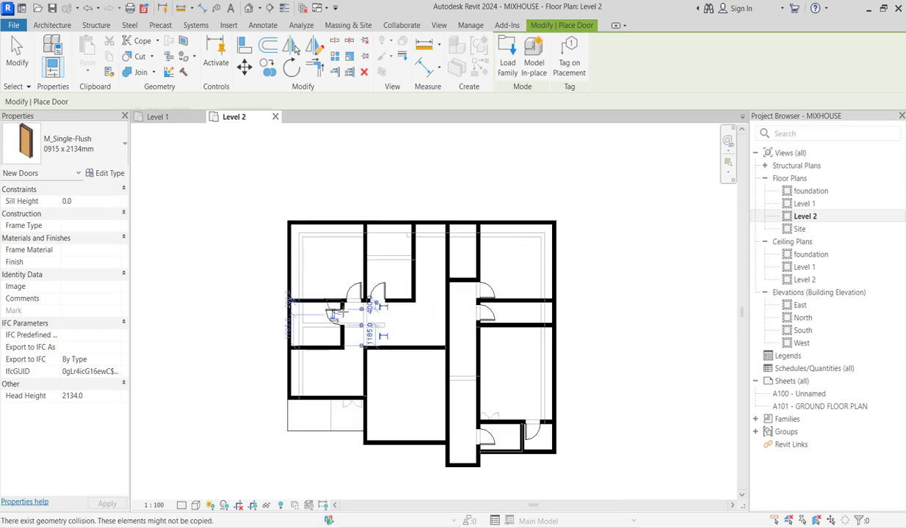
{"action": "scroll", "coordinate": [353, 388], "scroll_direction": "up", "scroll_amount": 2}
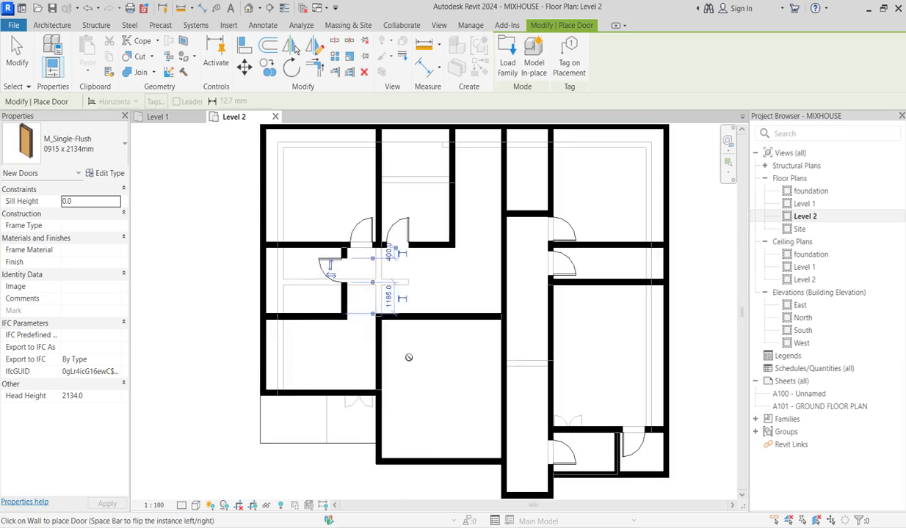
Extend the left interior wall across to the corridor wall.
{"action": "key", "text": "Escape"}
{"action": "key", "text": "Escape"}
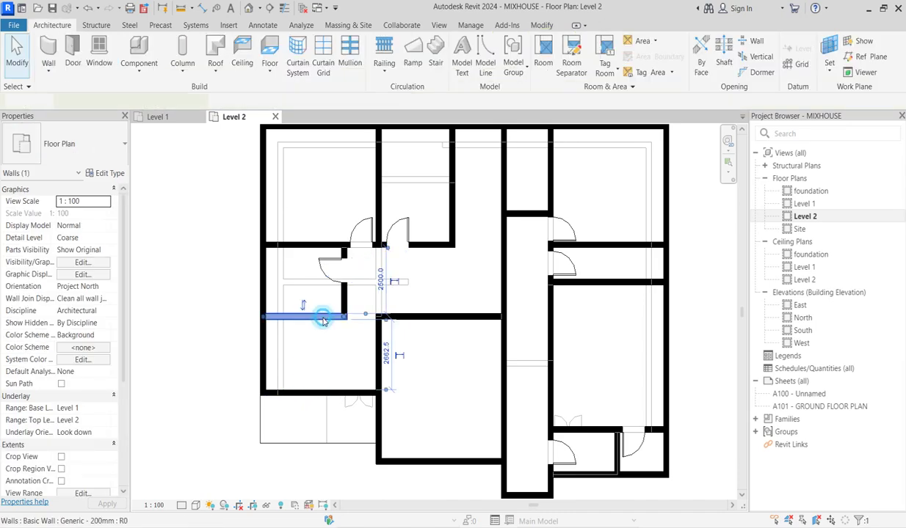
{"action": "left_click", "coordinate": [323, 318]}
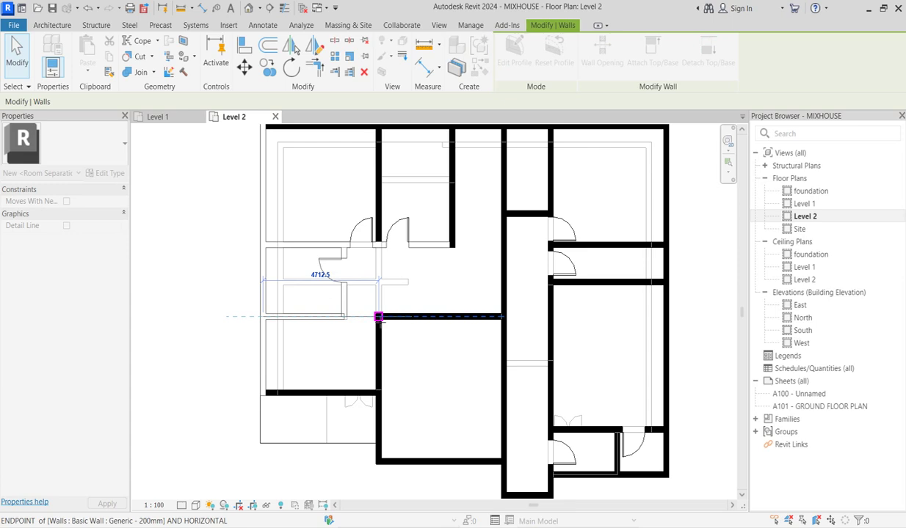
{"action": "left_click_drag", "start_coordinate": [346, 317], "coordinate": [504, 317]}
Add two same-type doors on the central room's top wall and adjoining vertical wall, then end placement.
{"action": "left_click", "coordinate": [408, 235]}
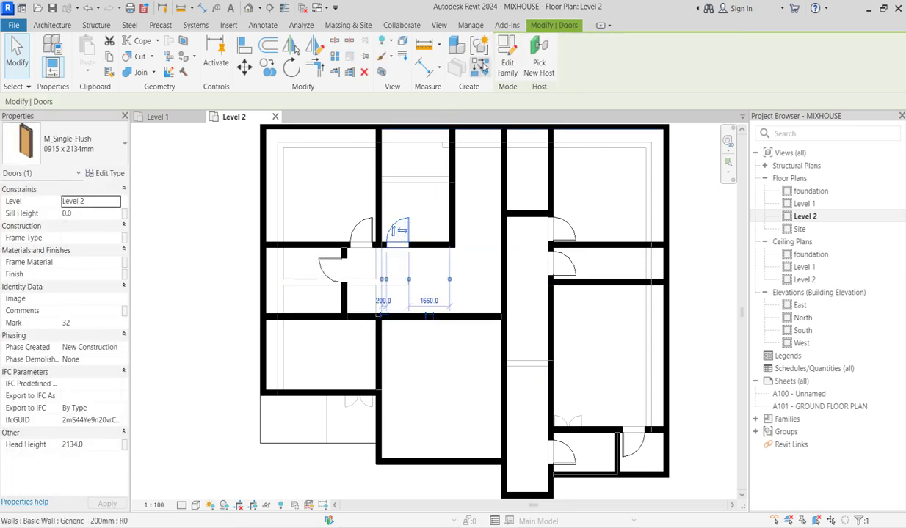
{"action": "left_click", "coordinate": [457, 66]}
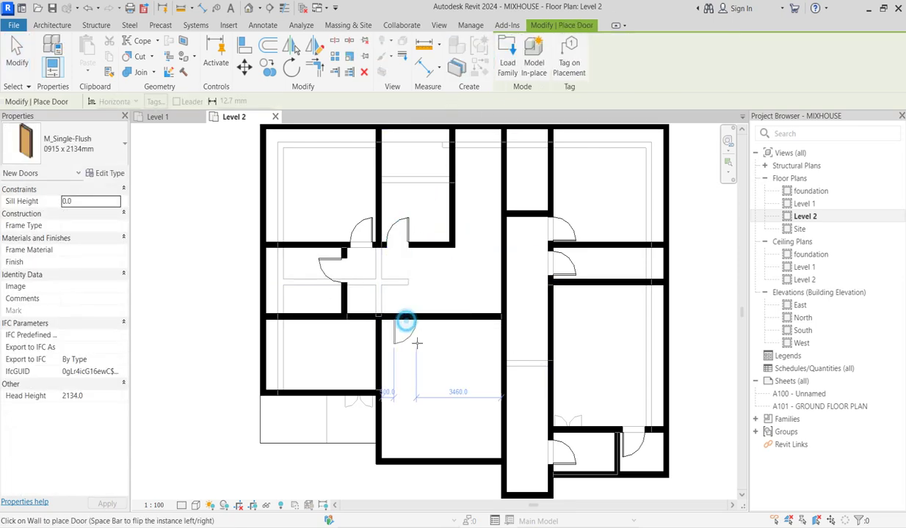
{"action": "left_click", "coordinate": [403, 324]}
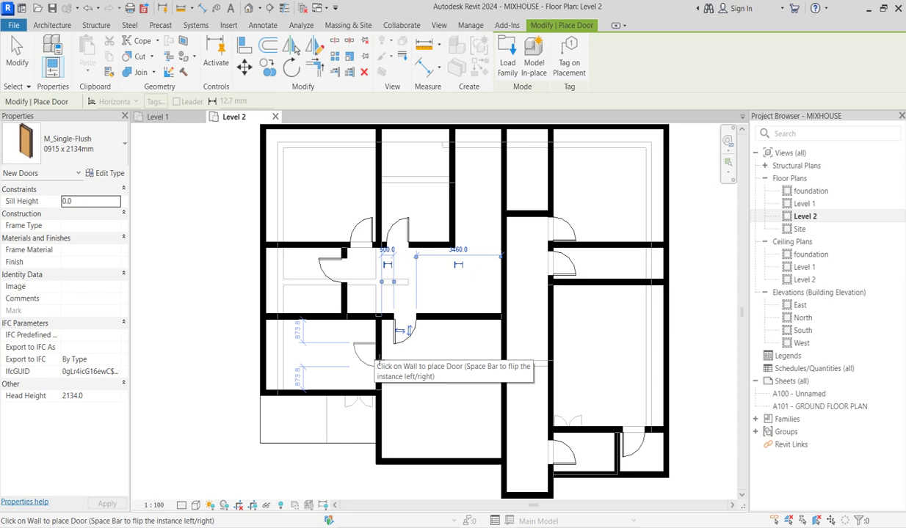
{"action": "left_click", "coordinate": [378, 347]}
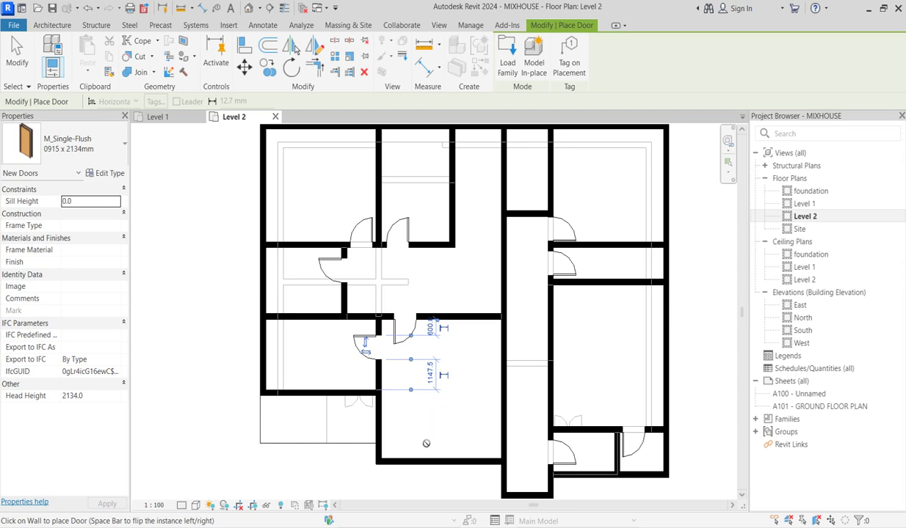
{"action": "scroll", "coordinate": [426, 444], "scroll_direction": "up", "scroll_amount": 1}
{"action": "scroll", "coordinate": [365, 376], "scroll_direction": "down", "scroll_amount": 2}
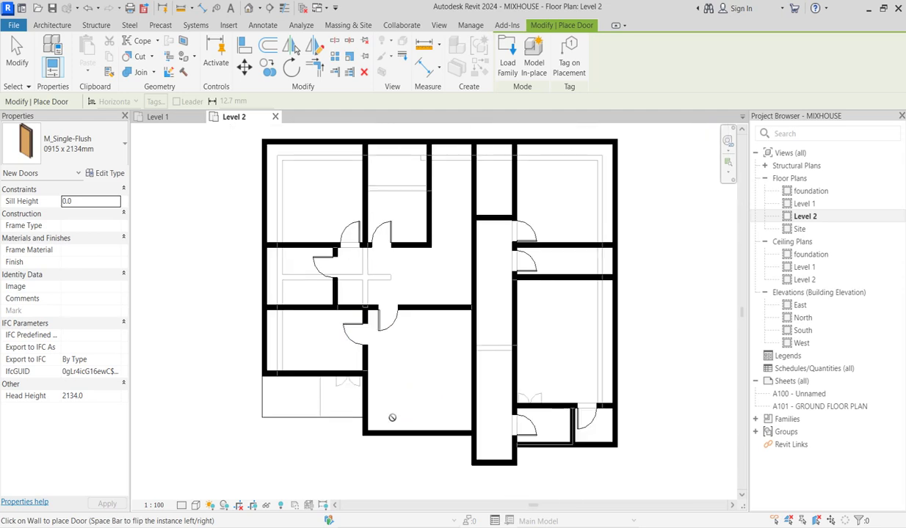
{"action": "scroll", "coordinate": [370, 414], "scroll_direction": "down", "scroll_amount": 2}
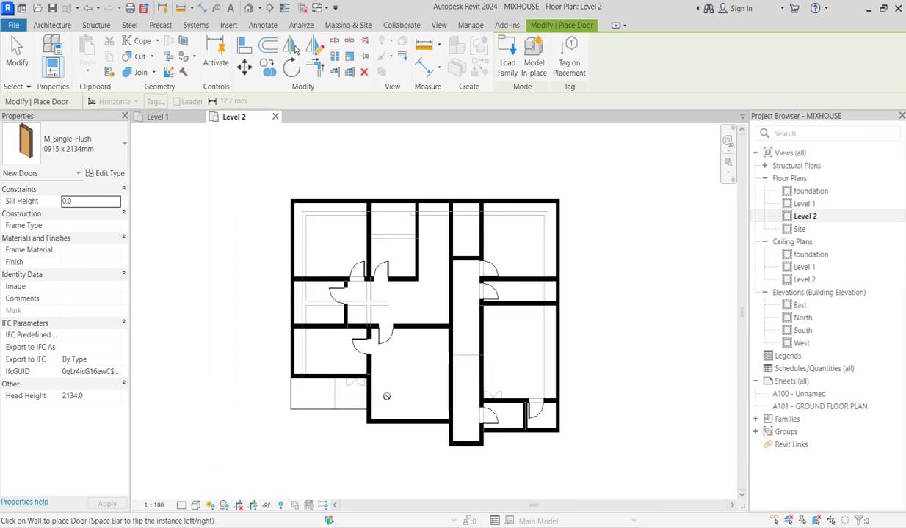
{"action": "right_click", "coordinate": [390, 363]}
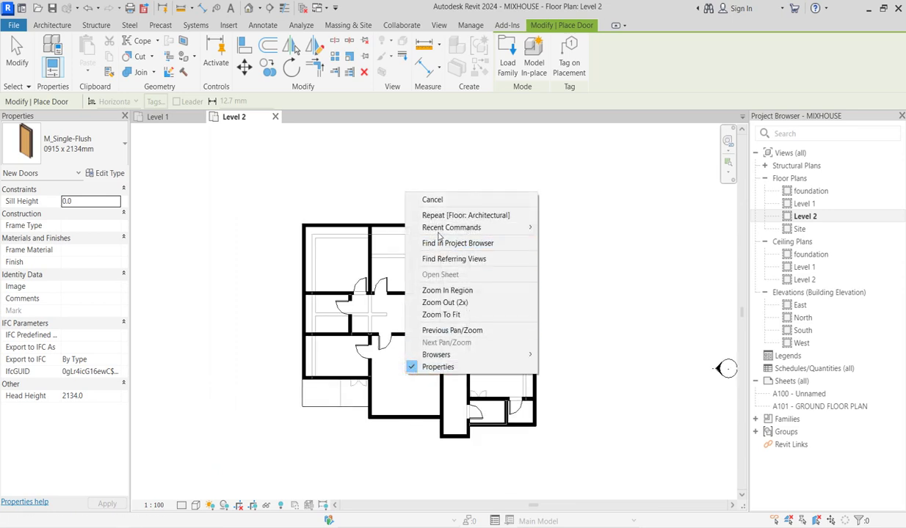
{"action": "left_click", "coordinate": [412, 195]}
{"action": "scroll", "coordinate": [399, 352], "scroll_direction": "up", "scroll_amount": 1}
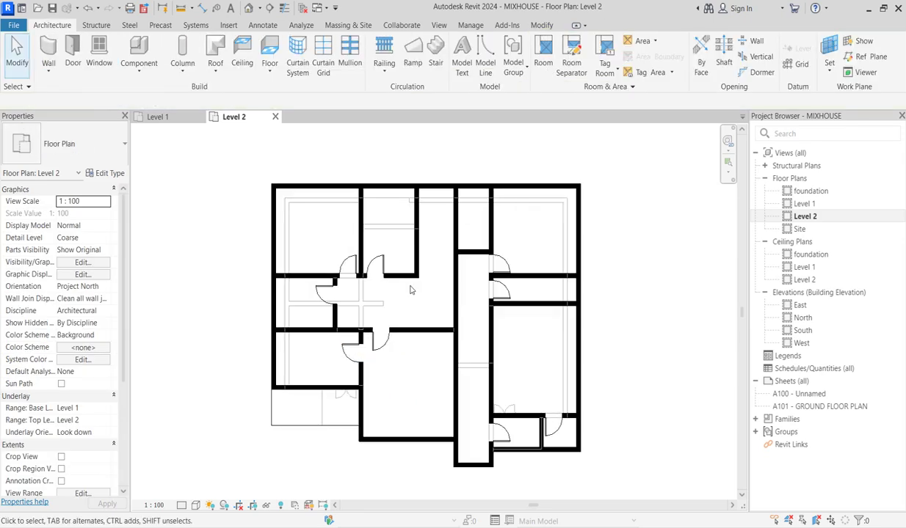
{"action": "scroll", "coordinate": [411, 290], "scroll_direction": "down", "scroll_amount": 1}
{"action": "scroll", "coordinate": [381, 308], "scroll_direction": "up", "scroll_amount": 1}
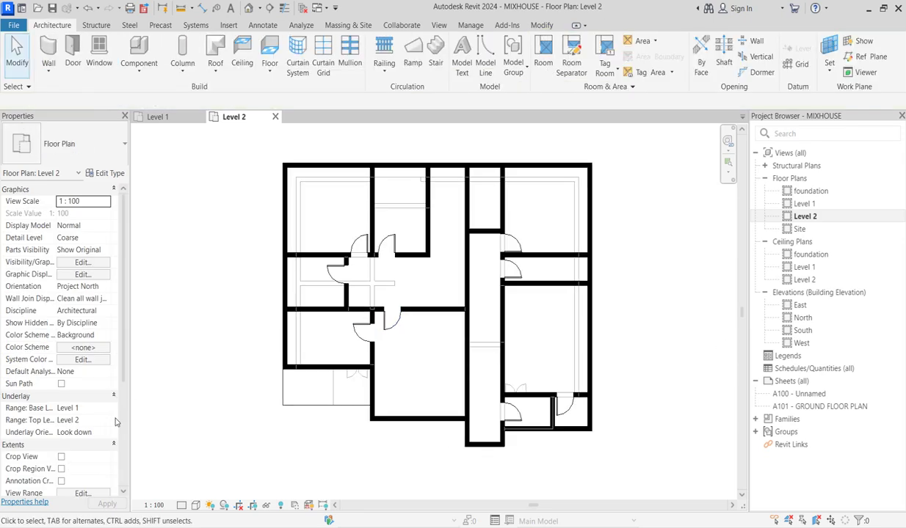
{"action": "left_click", "coordinate": [109, 410]}
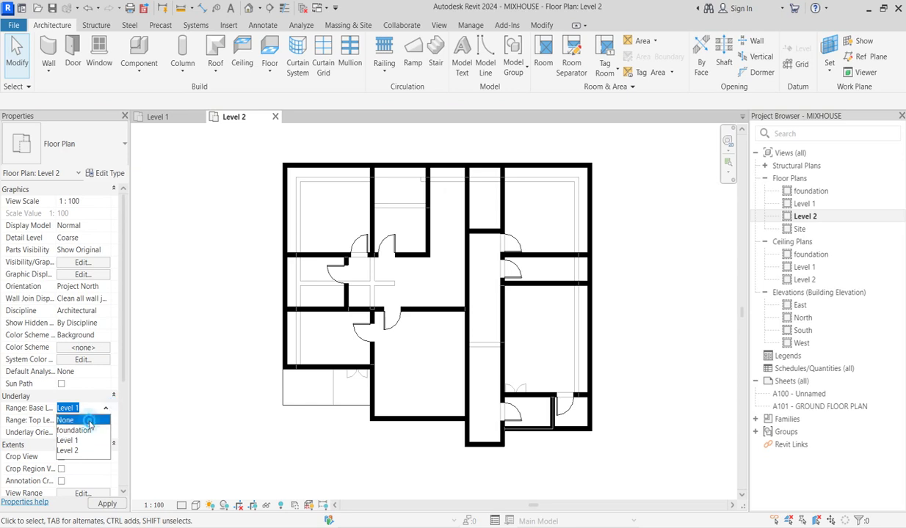
{"action": "left_click", "coordinate": [81, 419]}
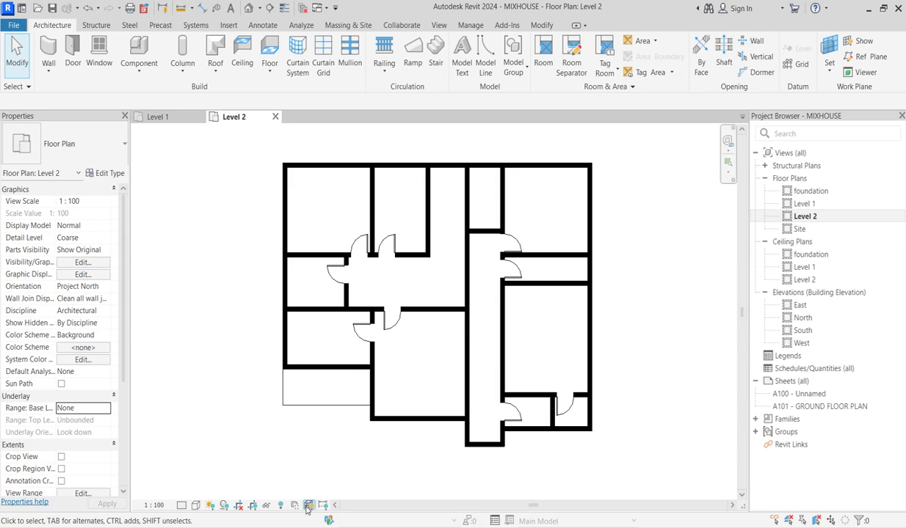
{"action": "left_click", "coordinate": [105, 410]}
{"action": "left_click", "coordinate": [67, 441]}
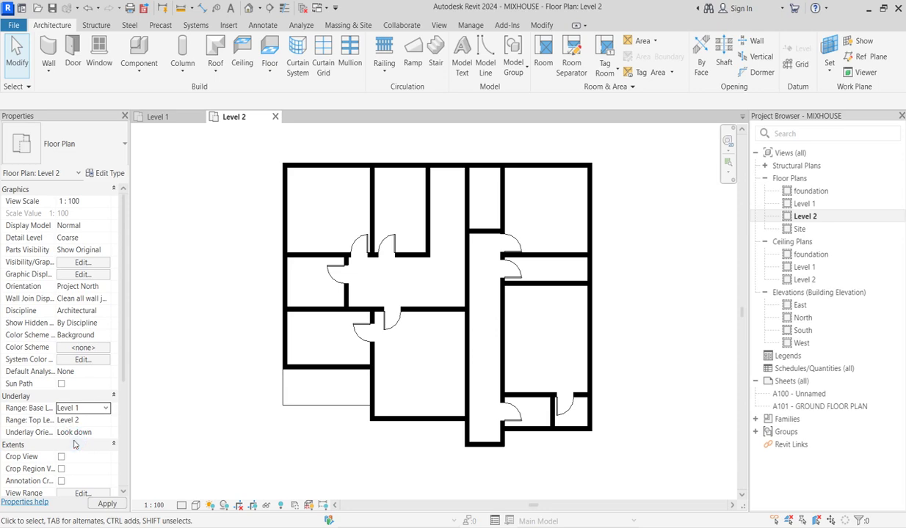
Draw a new horizontal wall, matching the top exterior wall's type, below the top of the plan.
{"action": "scroll", "coordinate": [408, 175], "scroll_direction": "up", "scroll_amount": 2}
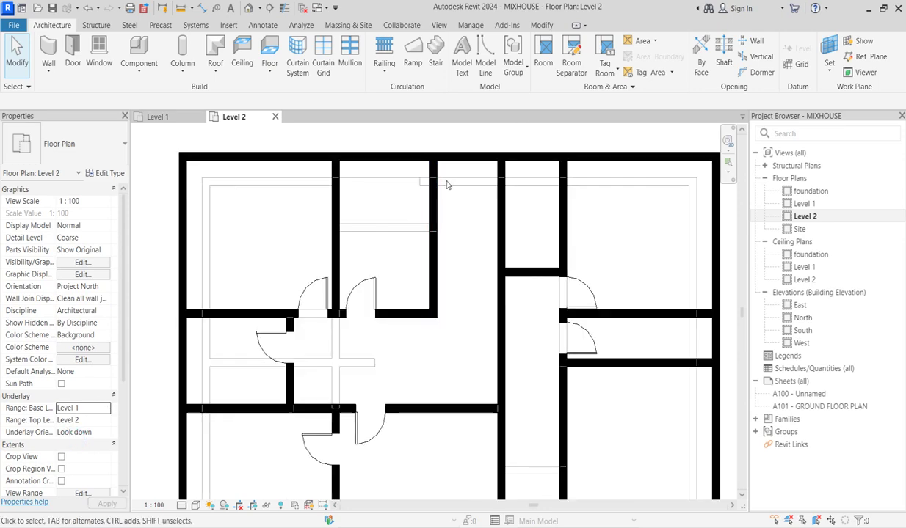
{"action": "left_click", "coordinate": [461, 156]}
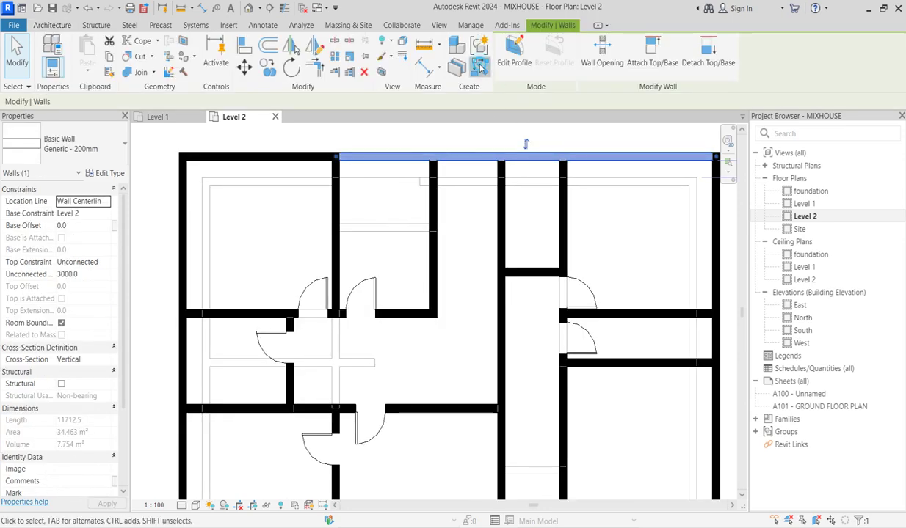
{"action": "left_click", "coordinate": [480, 67]}
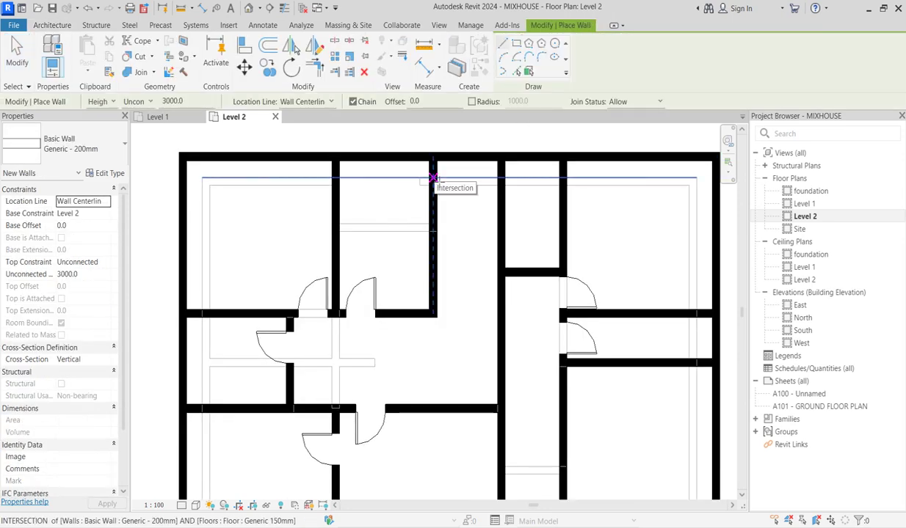
{"action": "scroll", "coordinate": [433, 184], "scroll_direction": "up", "scroll_amount": 3}
{"action": "left_click", "coordinate": [431, 188]}
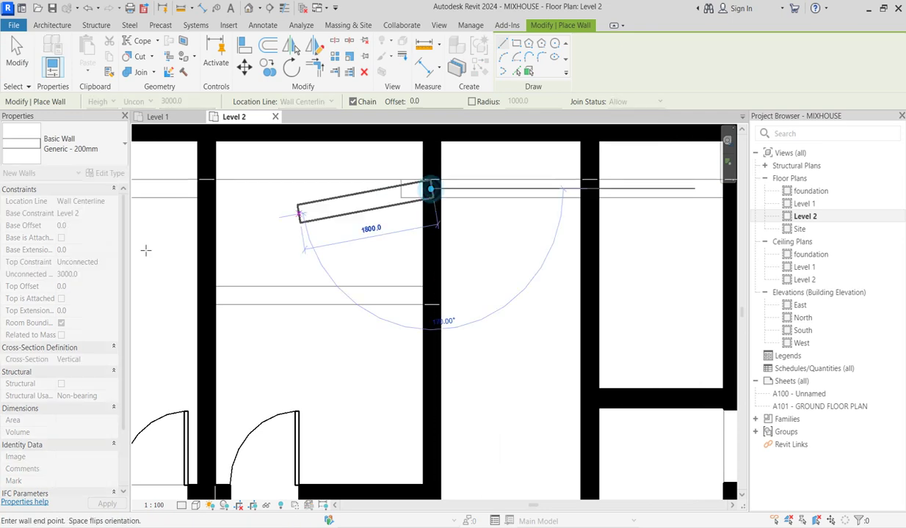
{"action": "left_click", "coordinate": [206, 189]}
{"action": "key", "text": "Escape"}
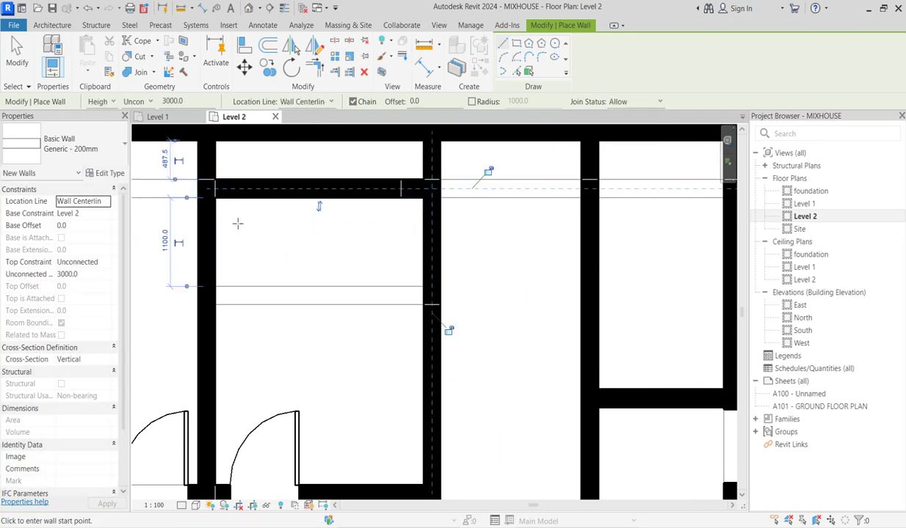
{"action": "key", "text": "Escape"}
{"action": "scroll", "coordinate": [299, 165], "scroll_direction": "down", "scroll_amount": 3}
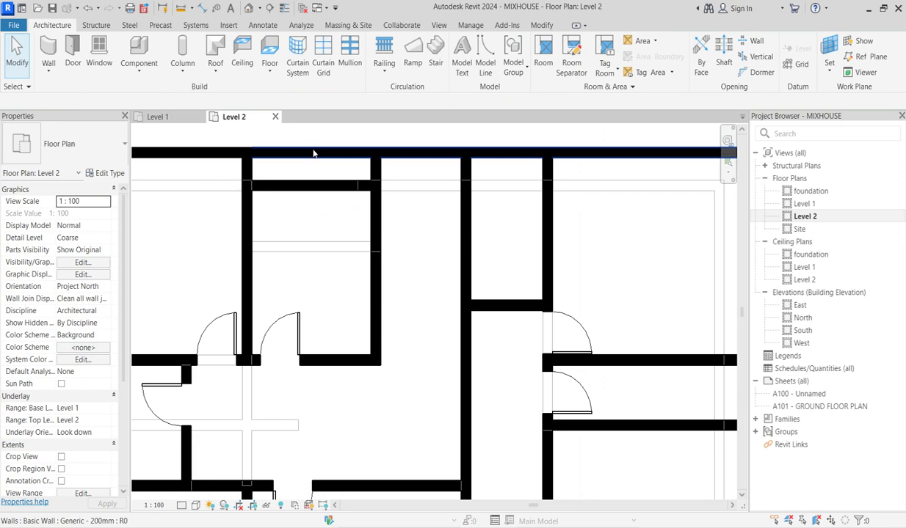
Shorten the top walls from their left ends and extend the wall beside the opening to the corridor.
{"action": "left_click", "coordinate": [312, 152]}
{"action": "left_click_drag", "start_coordinate": [241, 151], "coordinate": [375, 153]}
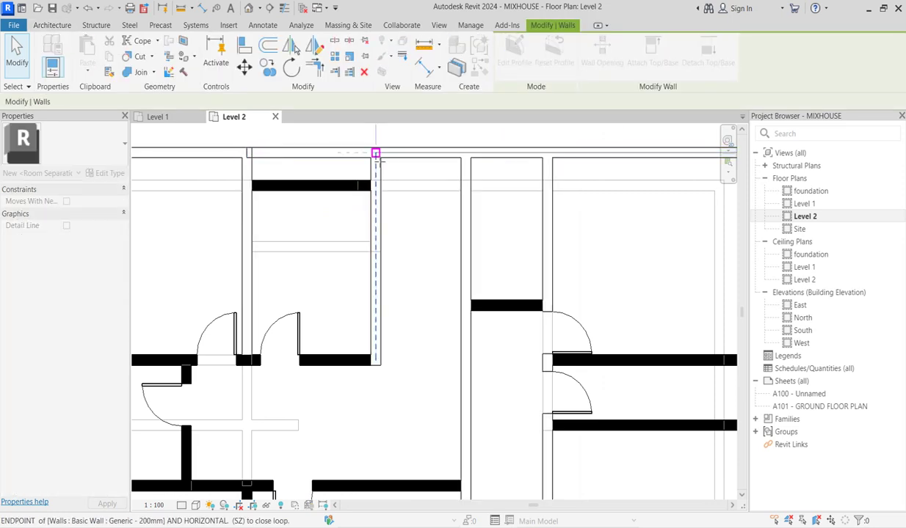
{"action": "left_click_drag", "start_coordinate": [381, 220], "coordinate": [382, 220]}
{"action": "left_click", "coordinate": [421, 257]}
{"action": "scroll", "coordinate": [411, 394], "scroll_direction": "down", "scroll_amount": 5}
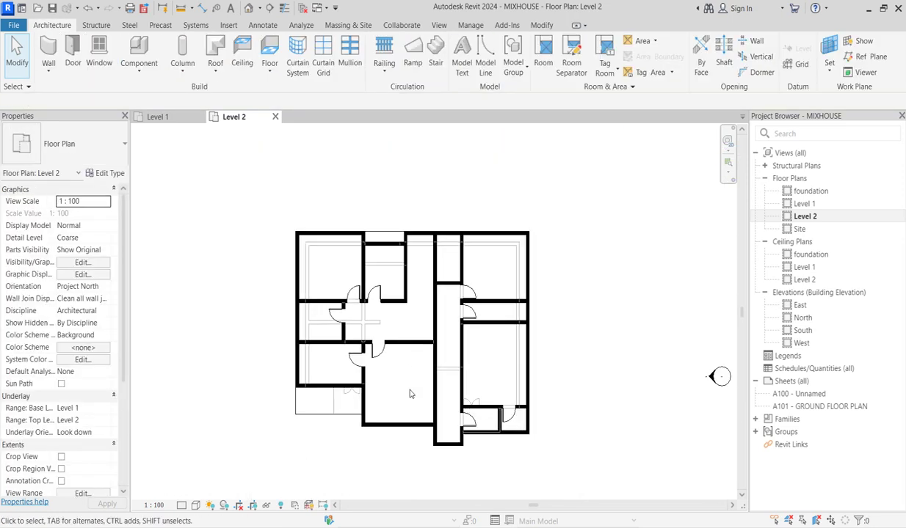
{"action": "scroll", "coordinate": [401, 321], "scroll_direction": "up", "scroll_amount": 2}
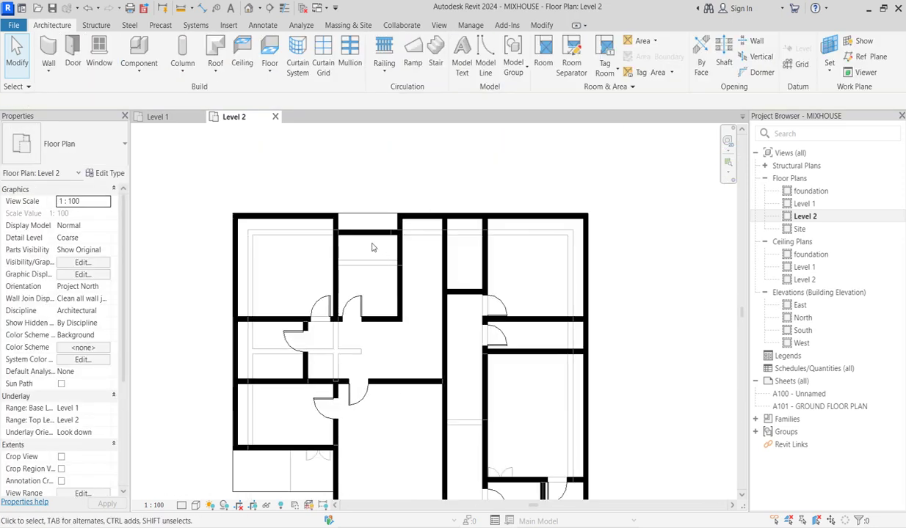
{"action": "left_click", "coordinate": [372, 236]}
{"action": "left_click_drag", "start_coordinate": [433, 235], "coordinate": [443, 232]}
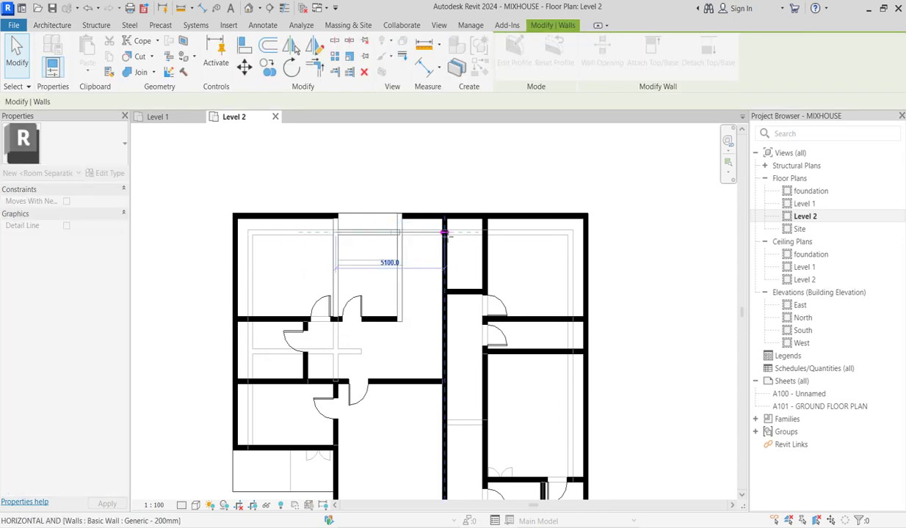
{"action": "left_click", "coordinate": [415, 219]}
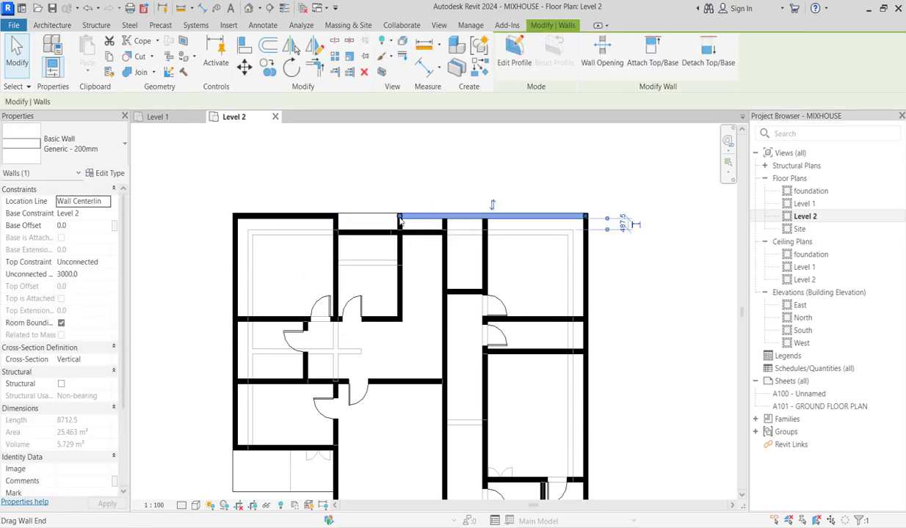
{"action": "left_click_drag", "start_coordinate": [400, 216], "coordinate": [442, 217]}
Pull the vertical interior wall's top end down below the top wall.
{"action": "left_click", "coordinate": [399, 227]}
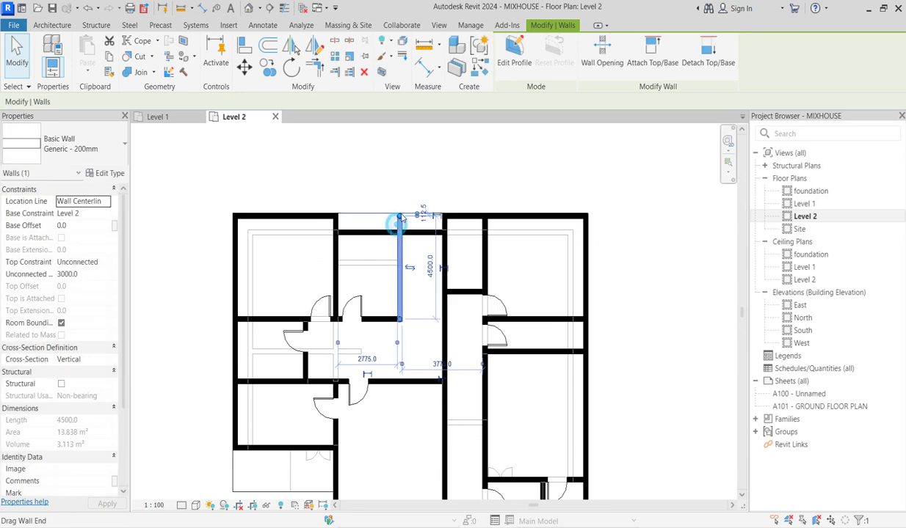
{"action": "scroll", "coordinate": [399, 222], "scroll_direction": "up", "scroll_amount": 2}
{"action": "left_click_drag", "start_coordinate": [399, 220], "coordinate": [399, 242]}
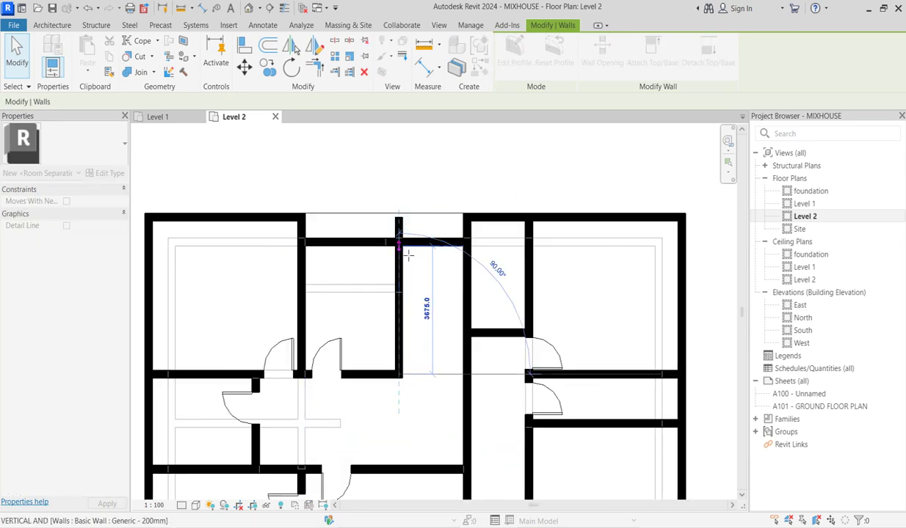
{"action": "left_click", "coordinate": [440, 299]}
{"action": "scroll", "coordinate": [433, 299], "scroll_direction": "down", "scroll_amount": 3}
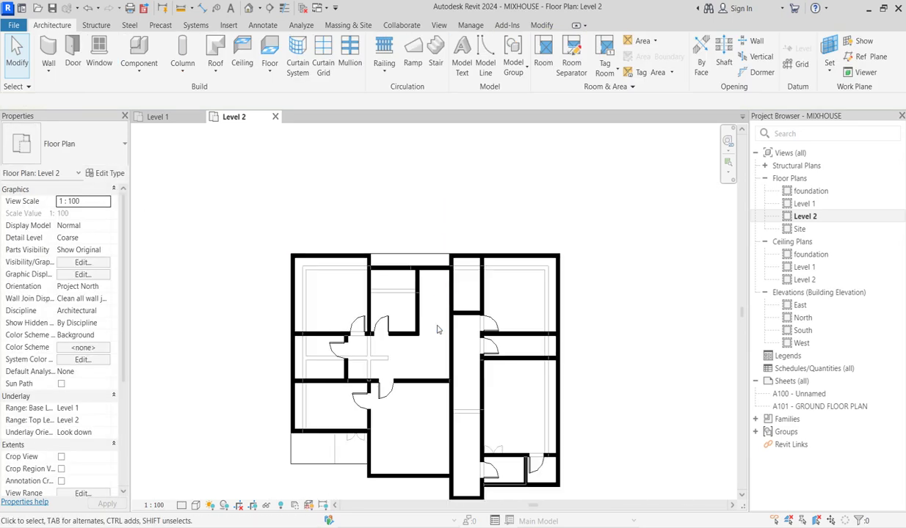
{"action": "scroll", "coordinate": [458, 264], "scroll_direction": "up", "scroll_amount": 2}
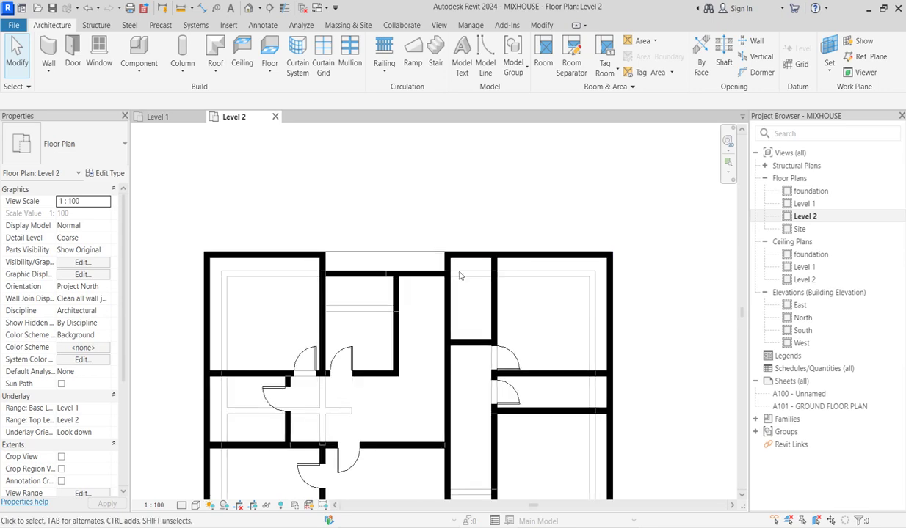
{"action": "scroll", "coordinate": [415, 305], "scroll_direction": "down", "scroll_amount": 2}
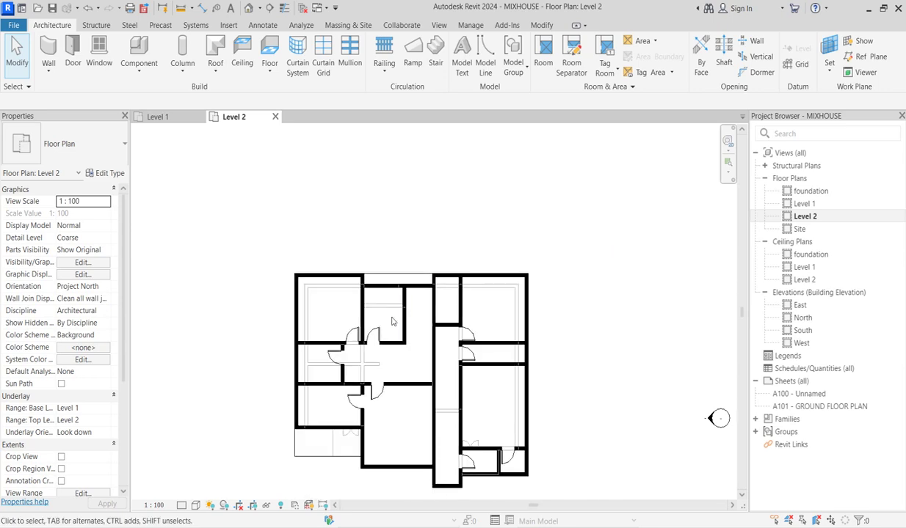
{"action": "scroll", "coordinate": [392, 321], "scroll_direction": "up", "scroll_amount": 2}
Shorten the top interior wall and extend the top-left exterior wall to the right.
{"action": "left_click", "coordinate": [356, 287]}
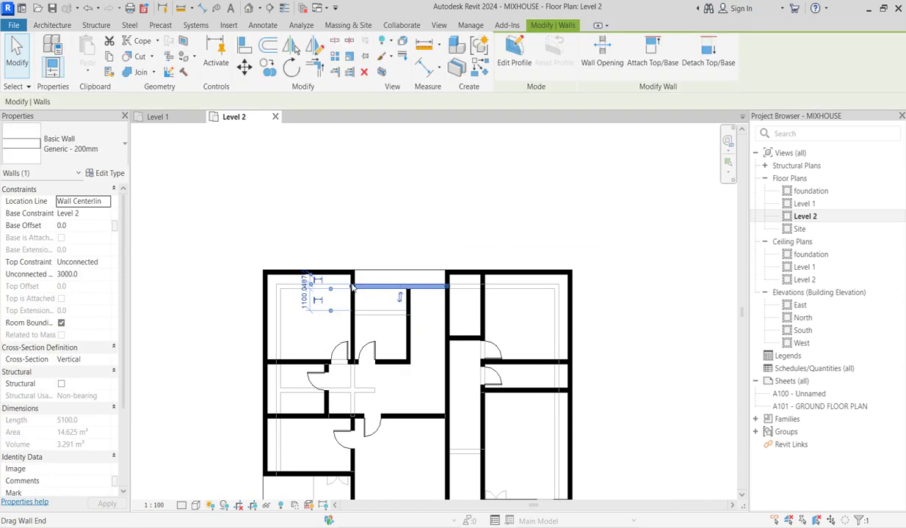
{"action": "mouse_move", "coordinate": [353, 287]}
{"action": "left_mouse_down"}
{"action": "mouse_move", "coordinate": [408, 287]}
{"action": "mouse_move", "coordinate": [405, 270]}
{"action": "left_mouse_up"}
{"action": "left_click", "coordinate": [409, 312]}
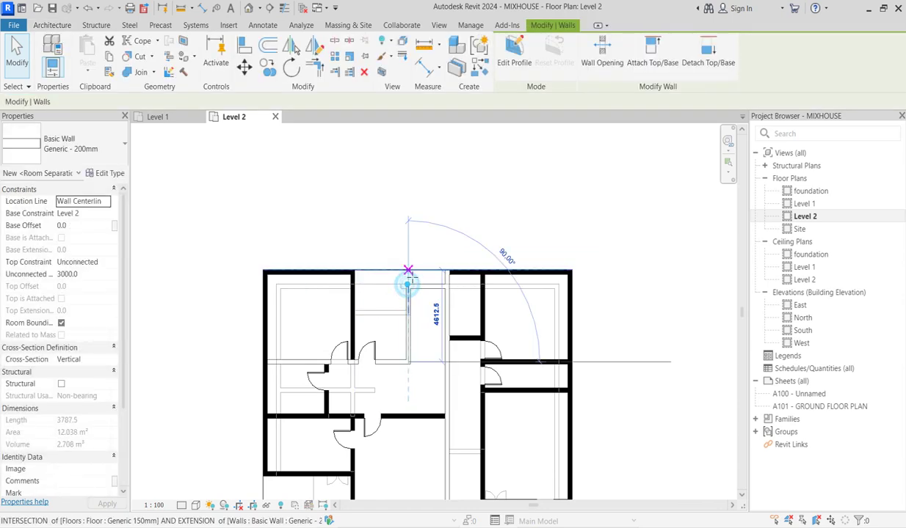
{"action": "left_click", "coordinate": [323, 273]}
{"action": "left_click_drag", "start_coordinate": [353, 273], "coordinate": [408, 273]}
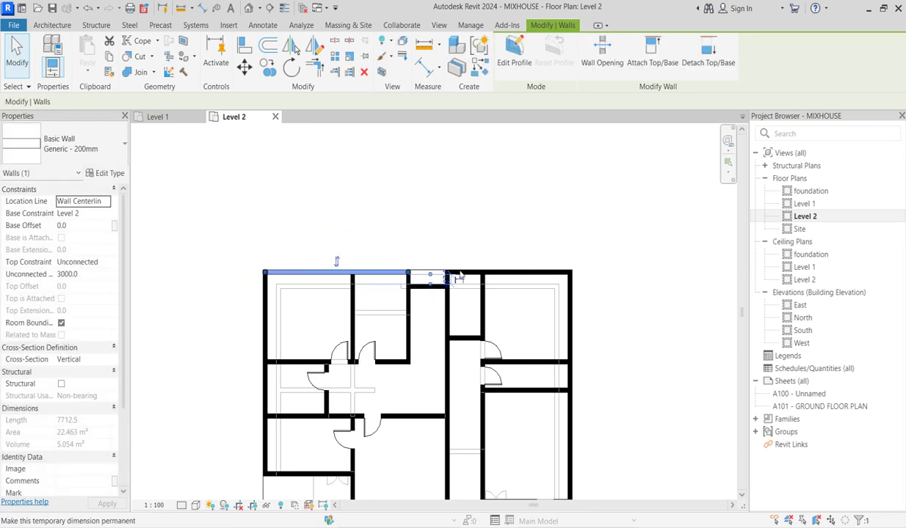
{"action": "left_click", "coordinate": [449, 238]}
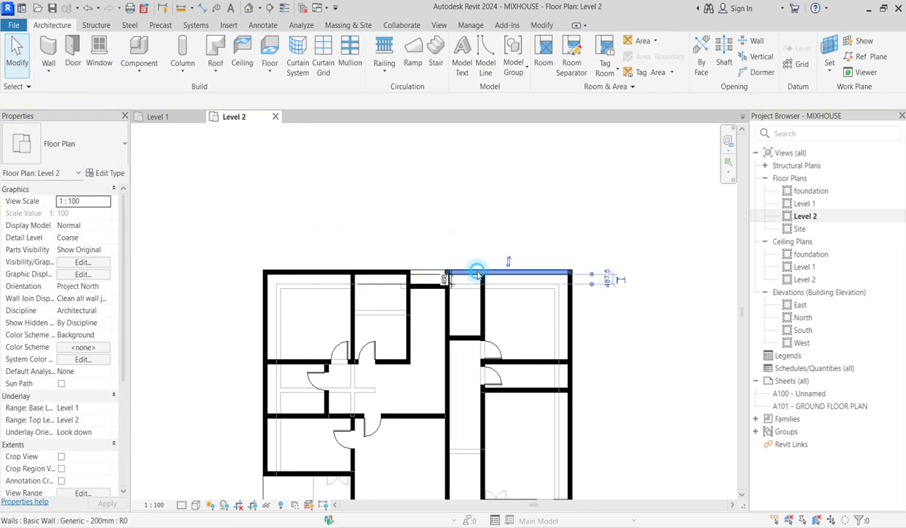
Reposition the end of the top-right exterior wall.
{"action": "left_click", "coordinate": [598, 277]}
{"action": "scroll", "coordinate": [455, 282], "scroll_direction": "up", "scroll_amount": 3}
{"action": "left_click_drag", "start_coordinate": [435, 262], "coordinate": [514, 257]}
{"action": "left_click", "coordinate": [376, 291]}
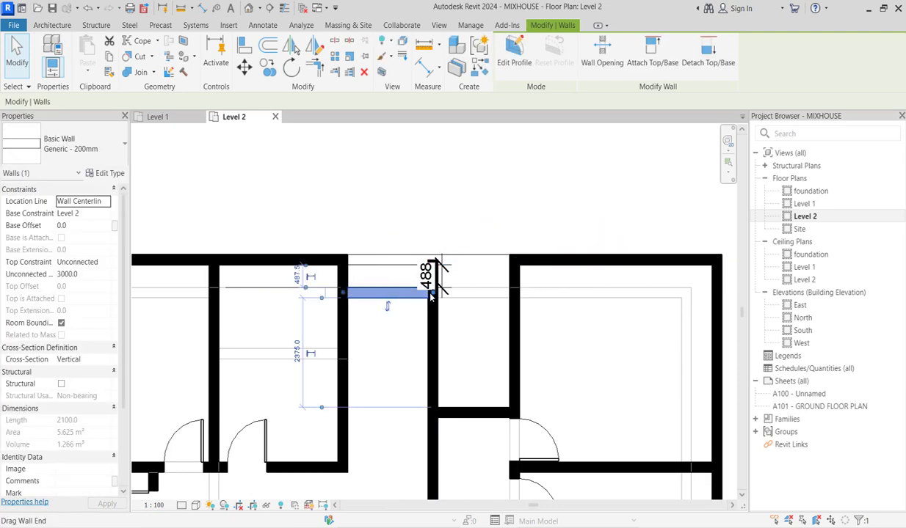
{"action": "left_click", "coordinate": [433, 245]}
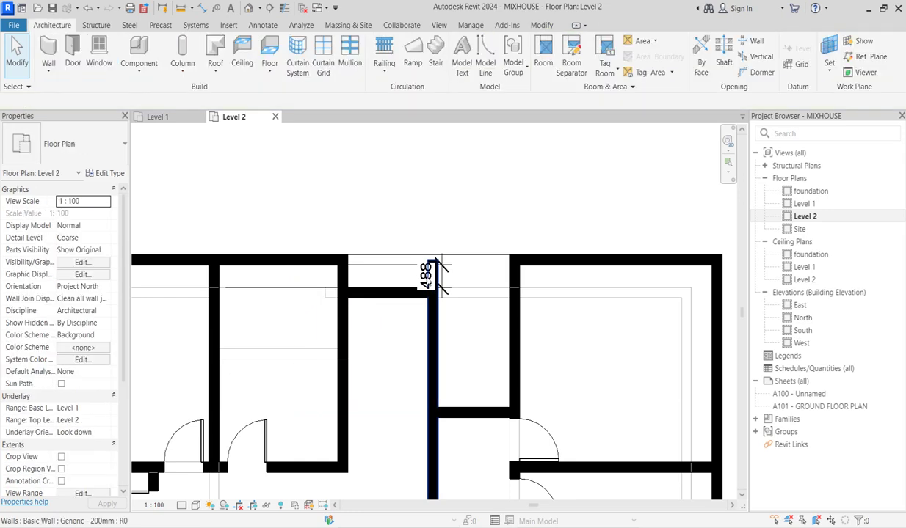
Delete the 488 dimension, cancelling an accidentally started room separation tool.
{"action": "left_click", "coordinate": [439, 324]}
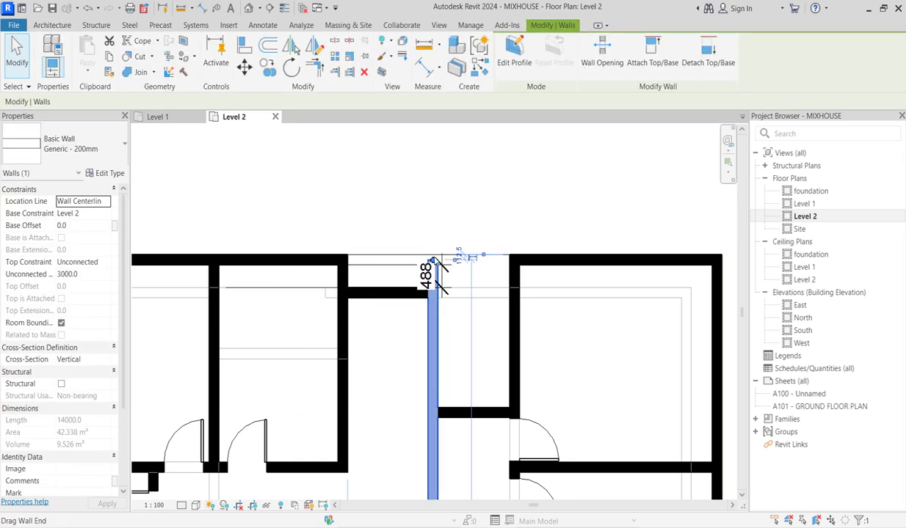
{"action": "key", "text": "r"}
{"action": "key", "text": "s"}
{"action": "left_click", "coordinate": [481, 341]}
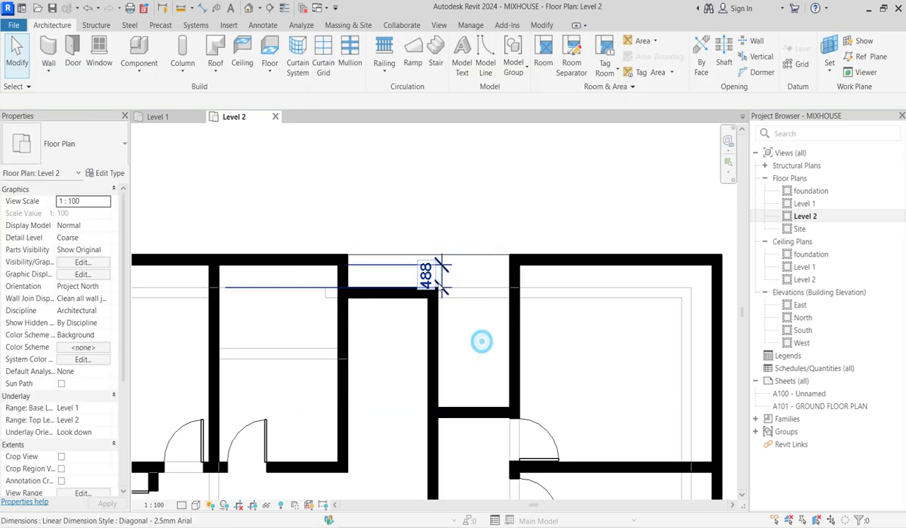
{"action": "left_click", "coordinate": [439, 271]}
{"action": "key", "text": "Delete"}
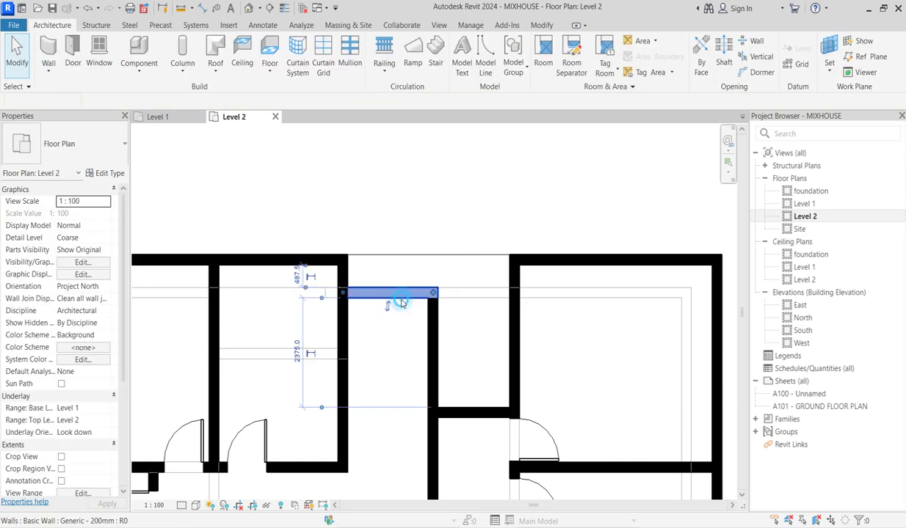
Stretch the short interior wall to 4000 mm so it meets the corridor wall.
{"action": "left_click", "coordinate": [433, 293]}
{"action": "left_click_drag", "start_coordinate": [433, 294], "coordinate": [514, 293]}
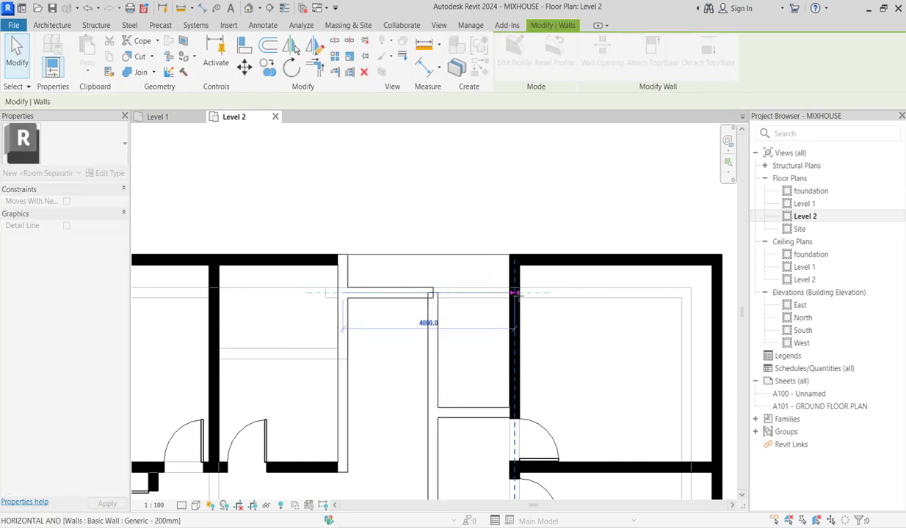
{"action": "left_click", "coordinate": [446, 220]}
{"action": "scroll", "coordinate": [450, 293], "scroll_direction": "down", "scroll_amount": 3}
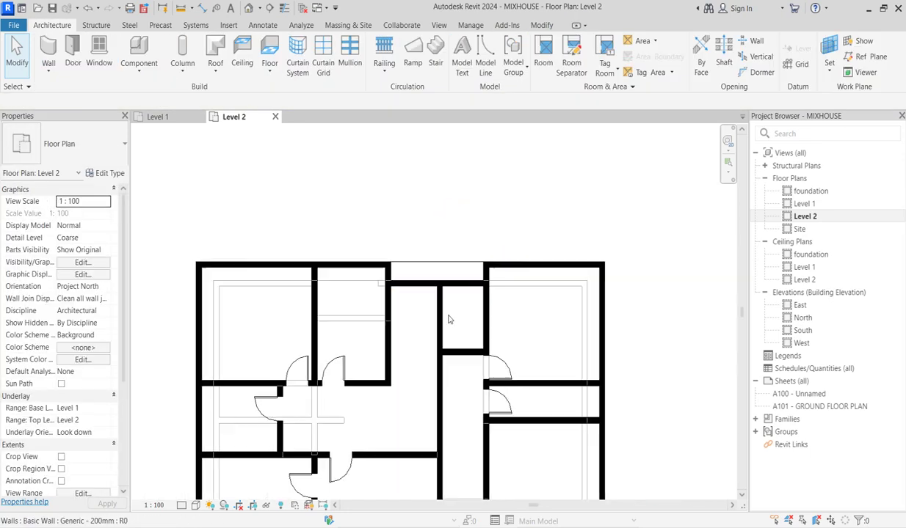
{"action": "scroll", "coordinate": [485, 382], "scroll_direction": "down", "scroll_amount": 2}
{"action": "scroll", "coordinate": [414, 260], "scroll_direction": "up", "scroll_amount": 2}
{"action": "scroll", "coordinate": [505, 399], "scroll_direction": "down", "scroll_amount": 2}
{"action": "scroll", "coordinate": [477, 381], "scroll_direction": "up", "scroll_amount": 1}
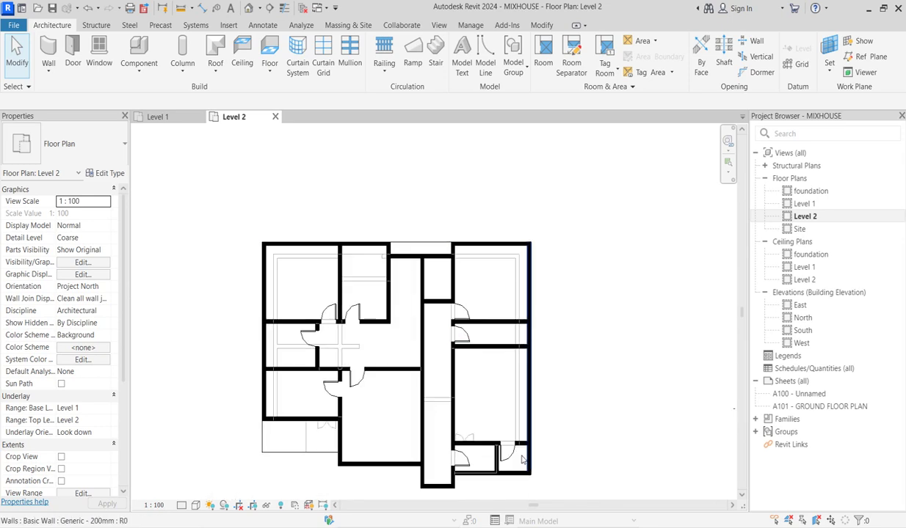
{"action": "scroll", "coordinate": [458, 372], "scroll_direction": "up", "scroll_amount": 1}
{"action": "scroll", "coordinate": [360, 336], "scroll_direction": "down", "scroll_amount": 2}
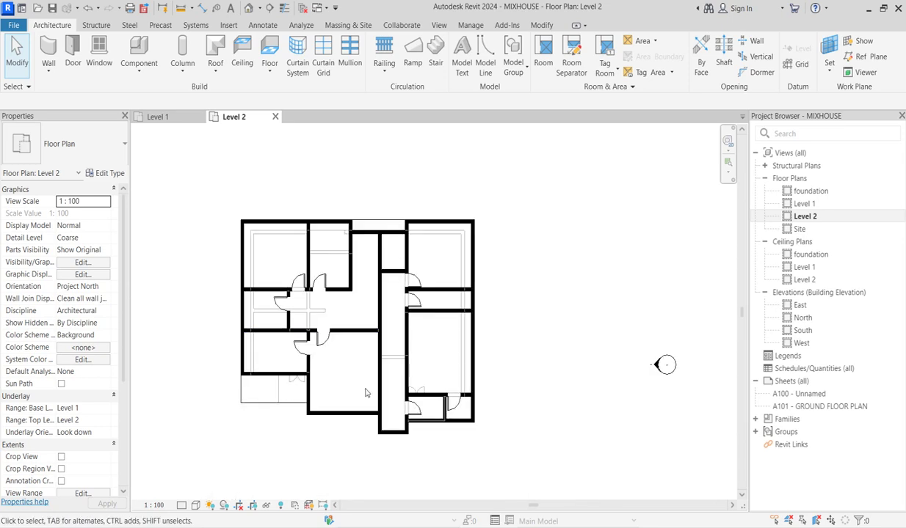
{"action": "scroll", "coordinate": [371, 429], "scroll_direction": "up", "scroll_amount": 2}
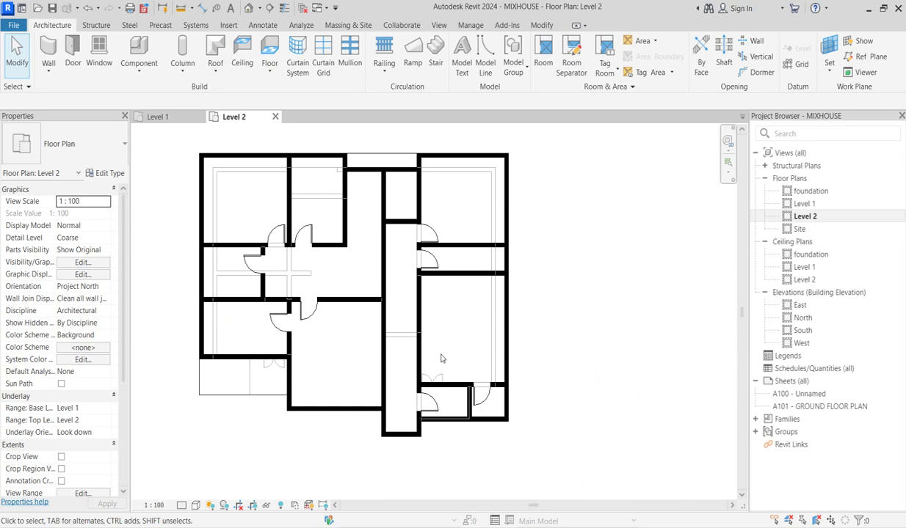
Draw a 1900 mm wall from the corridor's left wall to its right wall.
{"action": "left_click", "coordinate": [378, 307]}
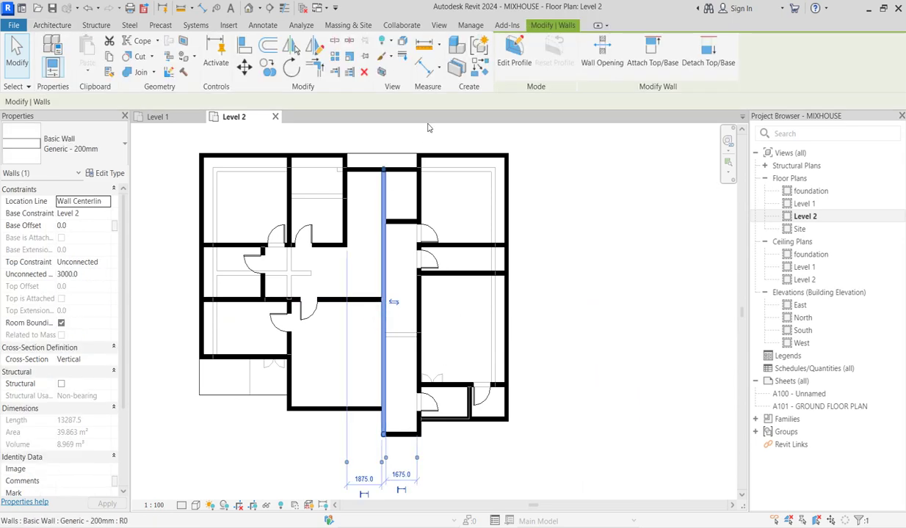
{"action": "key", "text": "w"}
{"action": "key", "text": "a"}
{"action": "scroll", "coordinate": [381, 328], "scroll_direction": "up", "scroll_amount": 2}
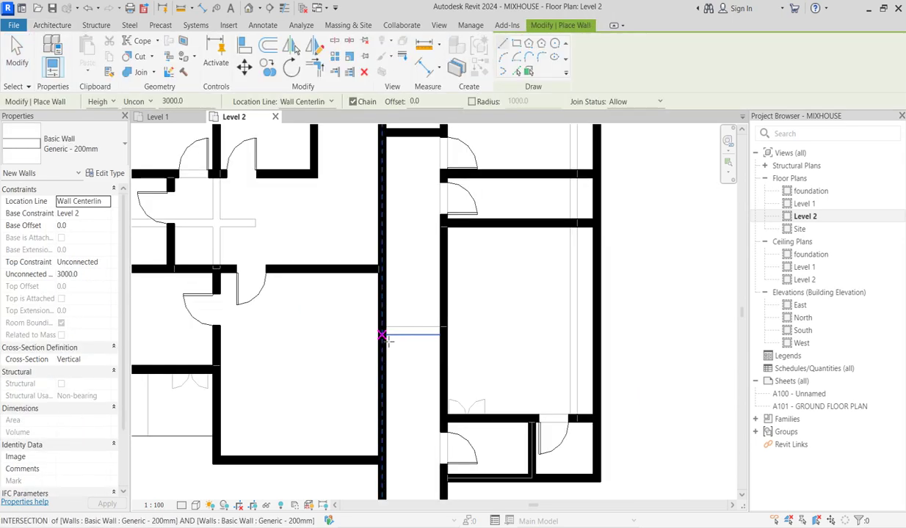
{"action": "scroll", "coordinate": [381, 327], "scroll_direction": "up", "scroll_amount": 3}
{"action": "left_click", "coordinate": [381, 328]}
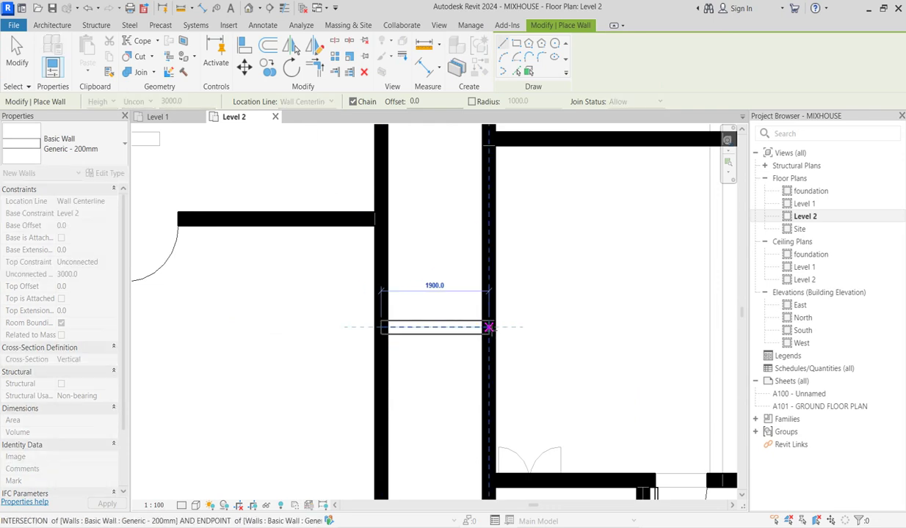
{"action": "left_click", "coordinate": [482, 324]}
{"action": "key", "text": "Escape"}
{"action": "scroll", "coordinate": [408, 309], "scroll_direction": "down", "scroll_amount": 2}
{"action": "scroll", "coordinate": [415, 319], "scroll_direction": "down", "scroll_amount": 3}
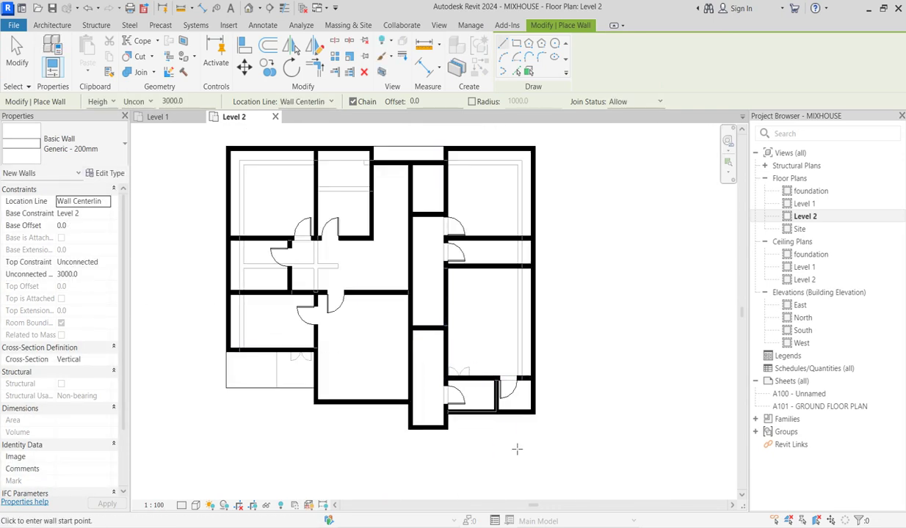
{"action": "scroll", "coordinate": [413, 300], "scroll_direction": "up", "scroll_amount": 2}
{"action": "scroll", "coordinate": [415, 301], "scroll_direction": "down", "scroll_amount": 3}
{"action": "scroll", "coordinate": [441, 318], "scroll_direction": "up", "scroll_amount": 2}
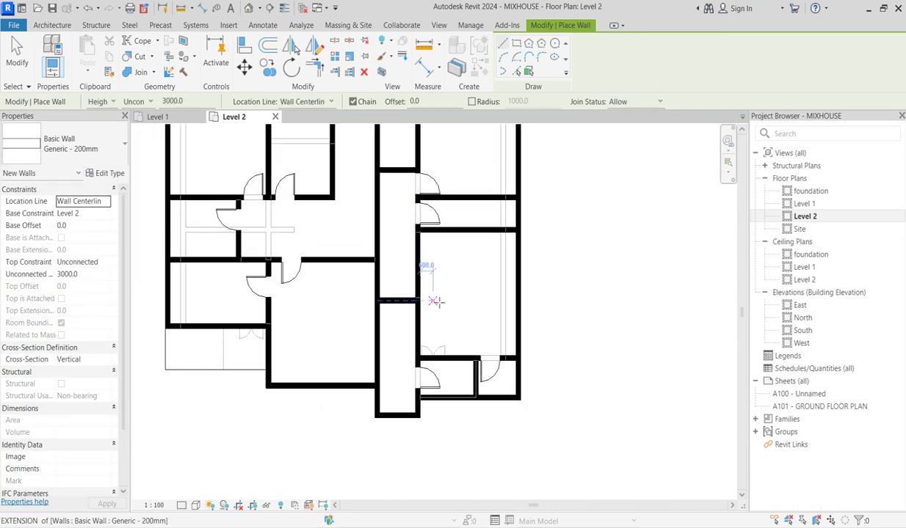
{"action": "key", "text": "Escape"}
{"action": "key", "text": "Escape"}
{"action": "scroll", "coordinate": [425, 297], "scroll_direction": "up", "scroll_amount": 2}
{"action": "scroll", "coordinate": [424, 297], "scroll_direction": "up", "scroll_amount": 1}
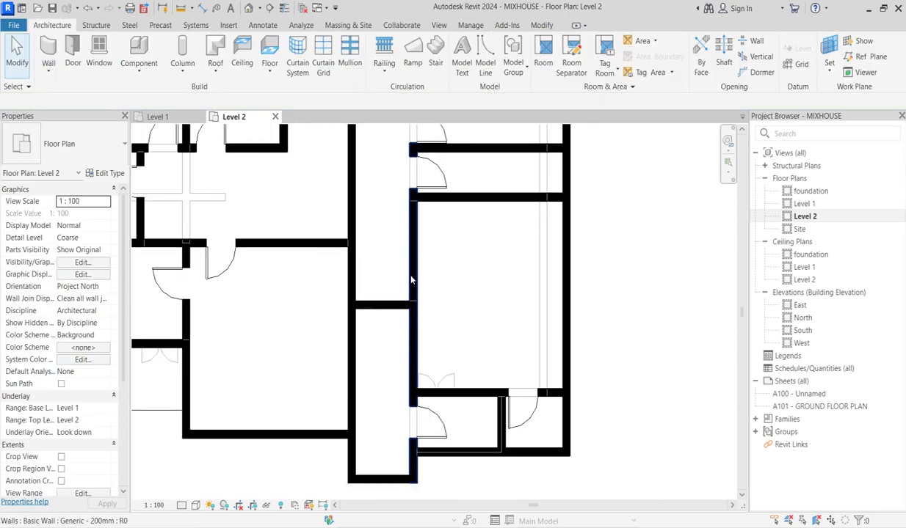
Split the vertical wall beside the Level 2 corridor at the cross wall.
{"action": "left_click", "coordinate": [410, 275]}
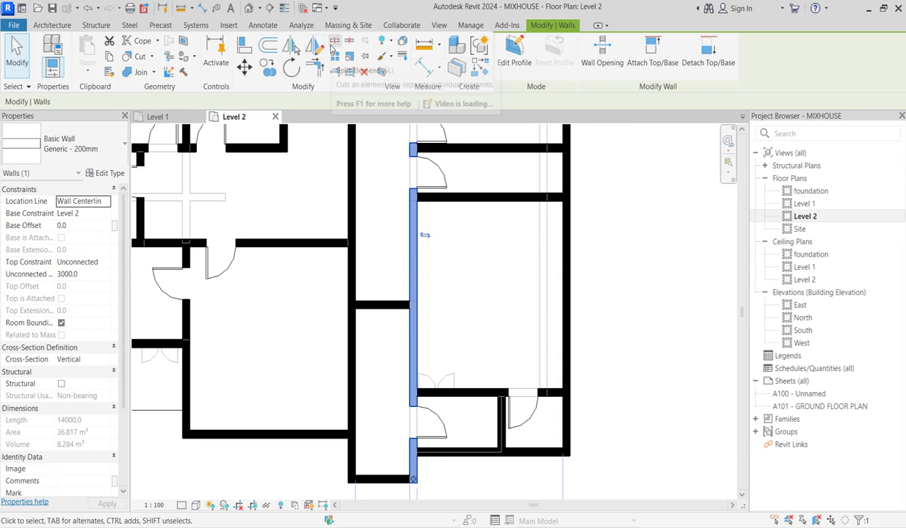
{"action": "left_click", "coordinate": [314, 48]}
{"action": "left_click", "coordinate": [409, 250]}
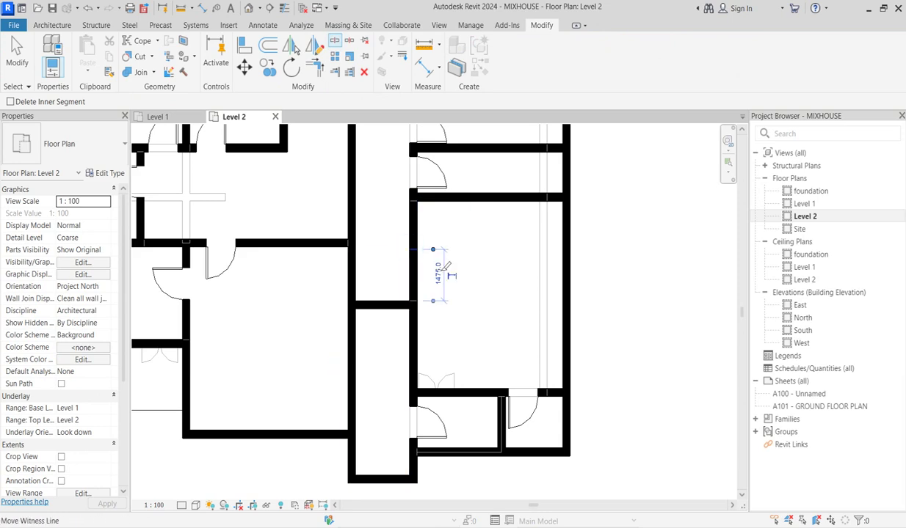
{"action": "right_click", "coordinate": [420, 239]}
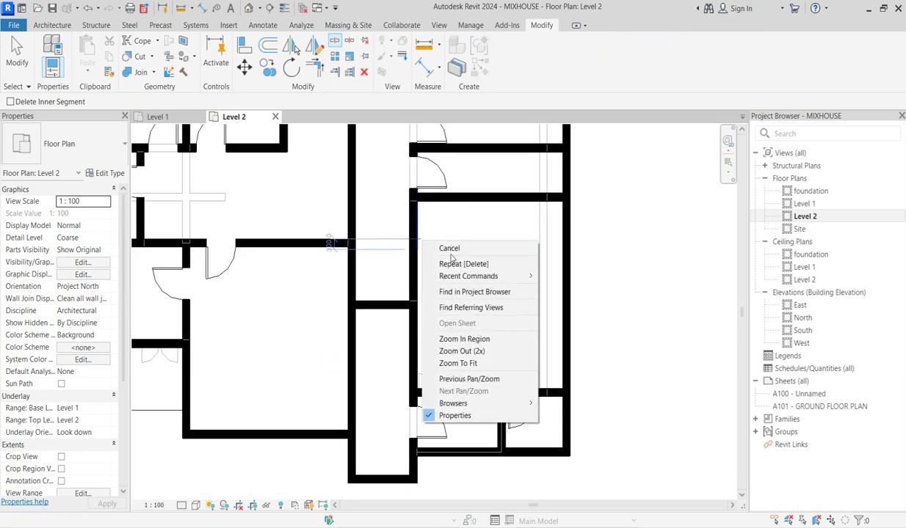
{"action": "left_click", "coordinate": [455, 246]}
{"action": "right_click", "coordinate": [425, 235]}
{"action": "left_click", "coordinate": [449, 240]}
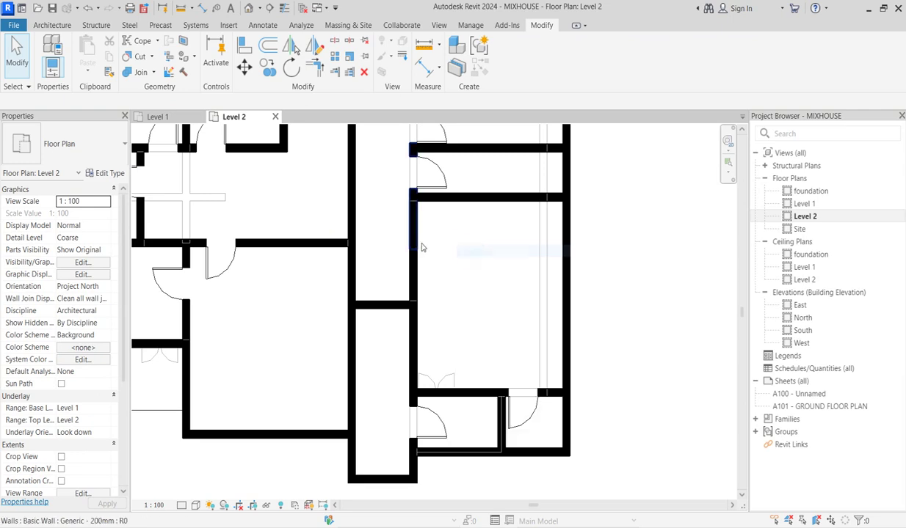
Drag the upper wall segment's end down to open the gap, then zoom the plan to fit.
{"action": "left_click", "coordinate": [413, 234]}
{"action": "left_click_drag", "start_coordinate": [415, 254], "coordinate": [413, 213]}
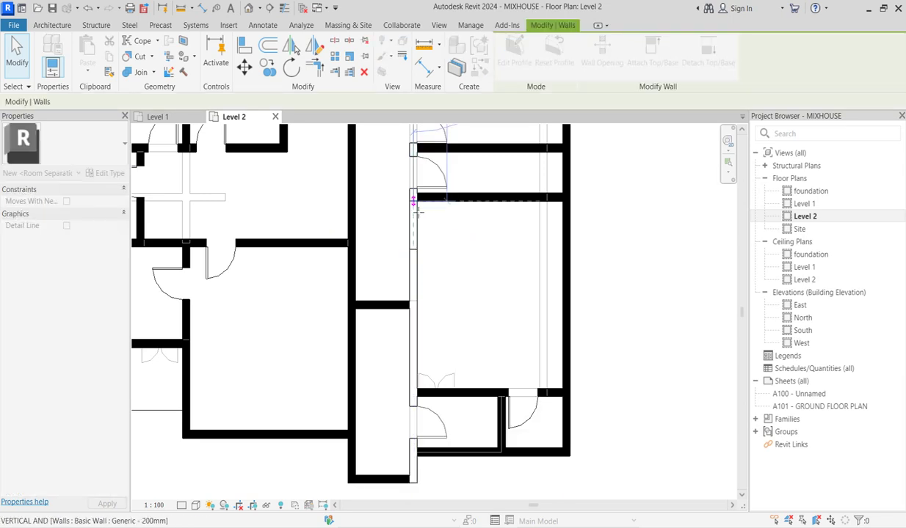
{"action": "left_click", "coordinate": [411, 273]}
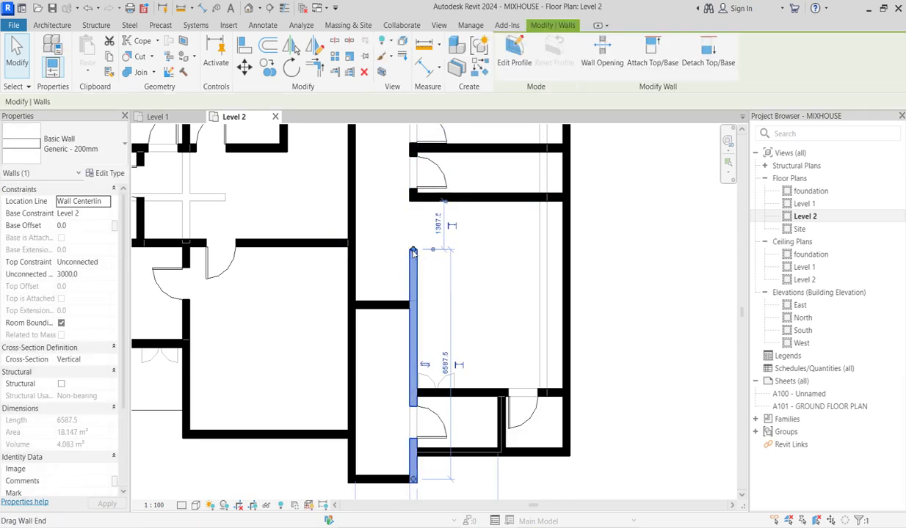
{"action": "key", "text": "r"}
{"action": "key", "text": "s"}
{"action": "key", "text": "Escape"}
{"action": "key", "text": "Escape"}
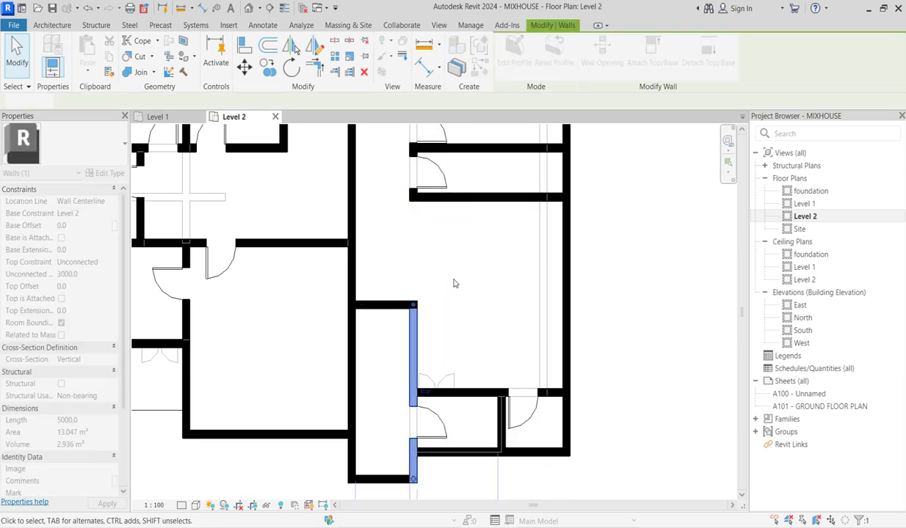
{"action": "key", "text": "Escape"}
{"action": "key", "text": "z"}
{"action": "key", "text": "f"}
{"action": "scroll", "coordinate": [394, 362], "scroll_direction": "up", "scroll_amount": 2}
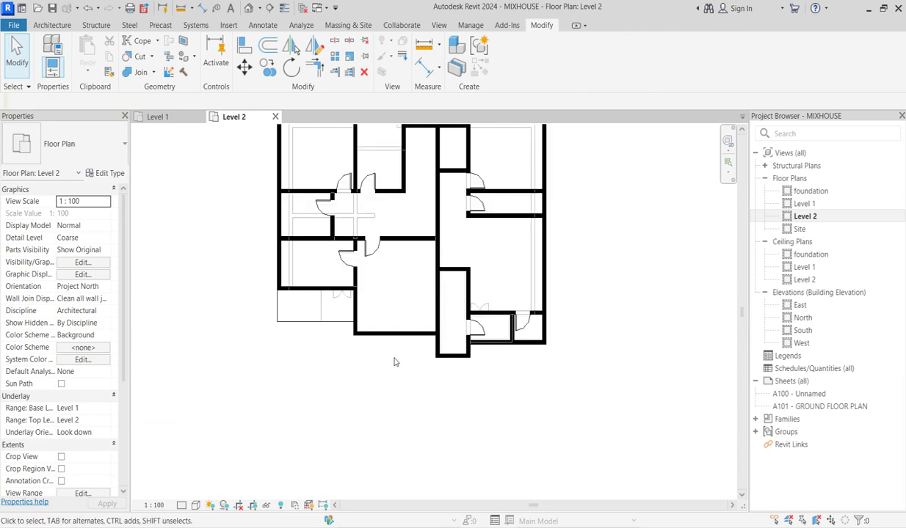
{"action": "scroll", "coordinate": [394, 361], "scroll_direction": "down", "scroll_amount": 3}
Switch to the Level 1 floor plan.
{"action": "double_click", "coordinate": [807, 204]}
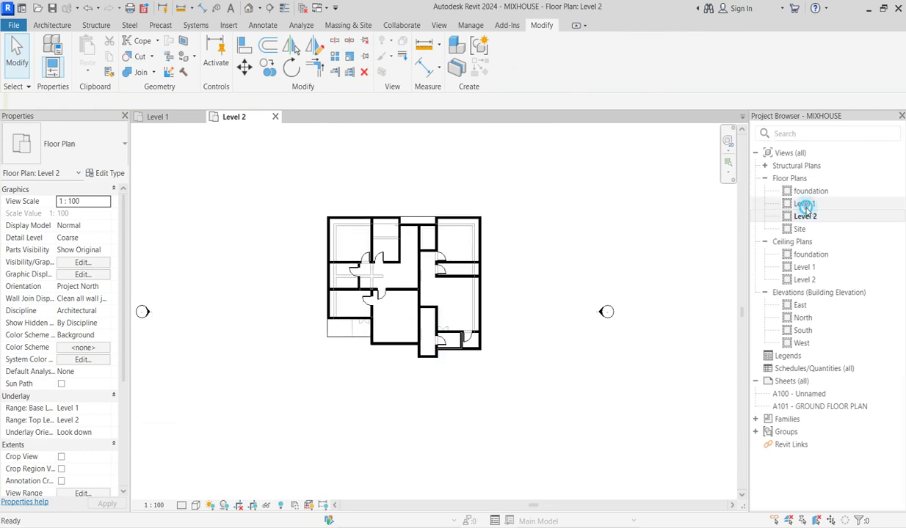
{"action": "scroll", "coordinate": [309, 415], "scroll_direction": "down", "scroll_amount": 2}
{"action": "scroll", "coordinate": [317, 473], "scroll_direction": "up", "scroll_amount": 1}
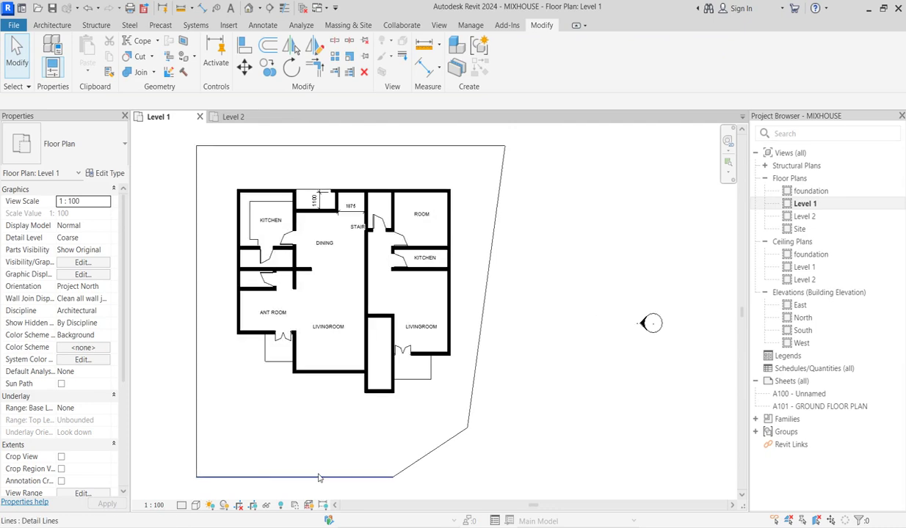
{"action": "scroll", "coordinate": [256, 483], "scroll_direction": "up", "scroll_amount": 2}
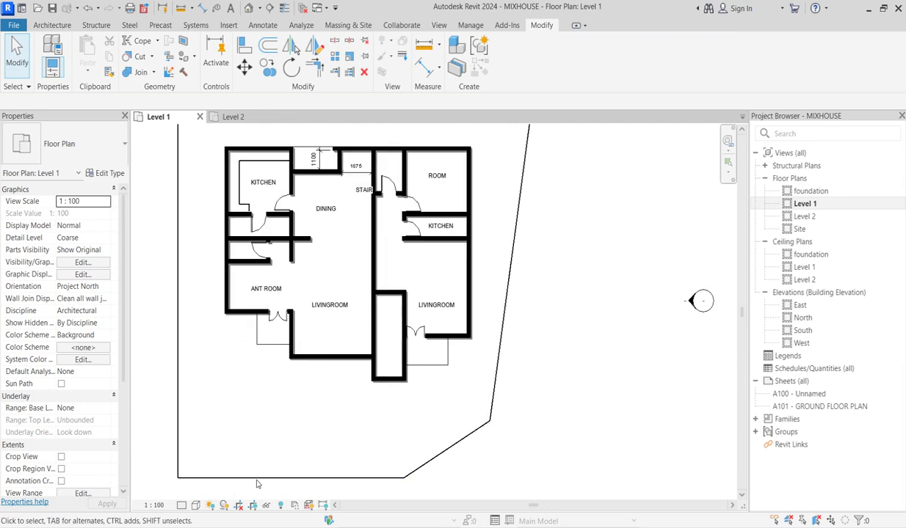
Take an aligned dimension of 6888 mm from the living room wall to the site boundary.
{"action": "left_click", "coordinate": [430, 70]}
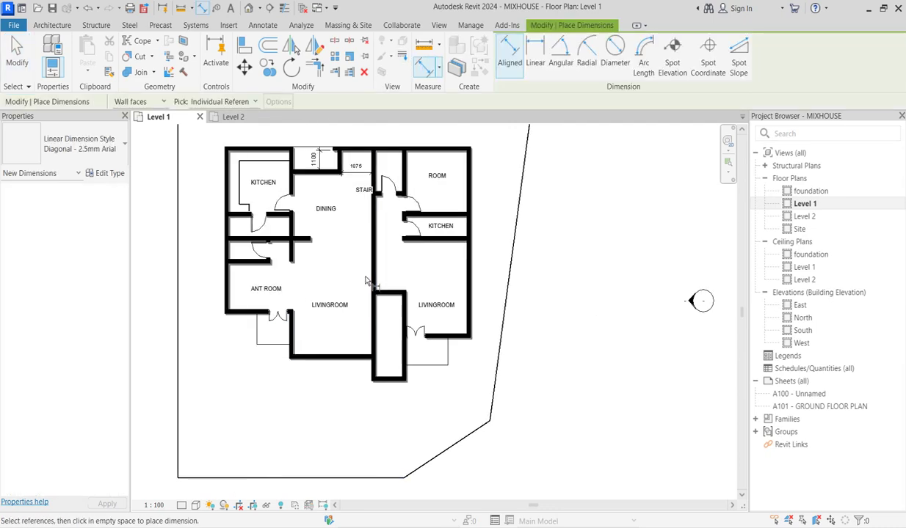
{"action": "left_click", "coordinate": [327, 365]}
{"action": "left_click", "coordinate": [335, 465]}
{"action": "scroll", "coordinate": [329, 433], "scroll_direction": "up", "scroll_amount": 2}
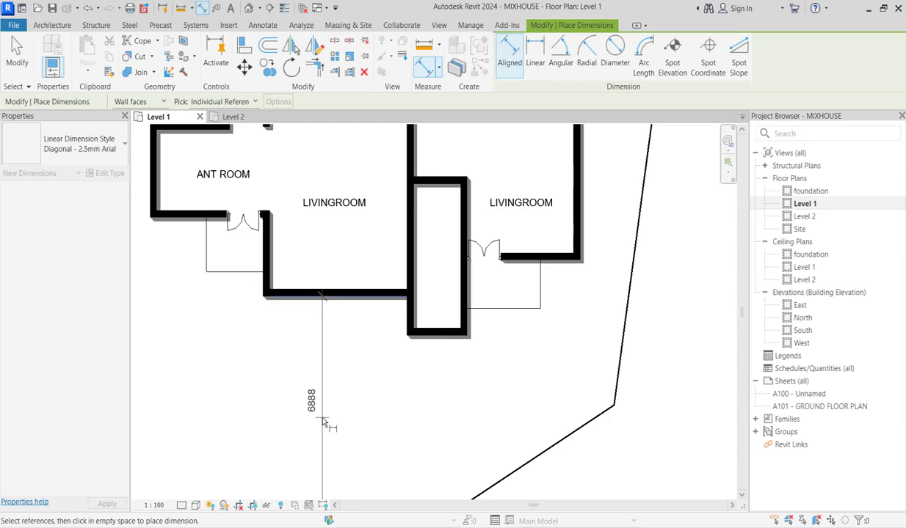
{"action": "scroll", "coordinate": [315, 415], "scroll_direction": "down", "scroll_amount": 2}
{"action": "key", "text": "Escape"}
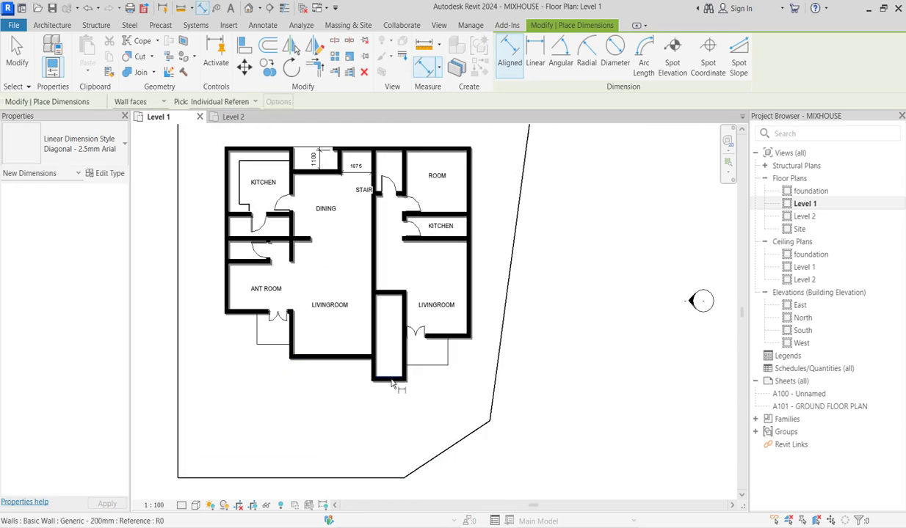
{"action": "scroll", "coordinate": [327, 405], "scroll_direction": "down", "scroll_amount": 2}
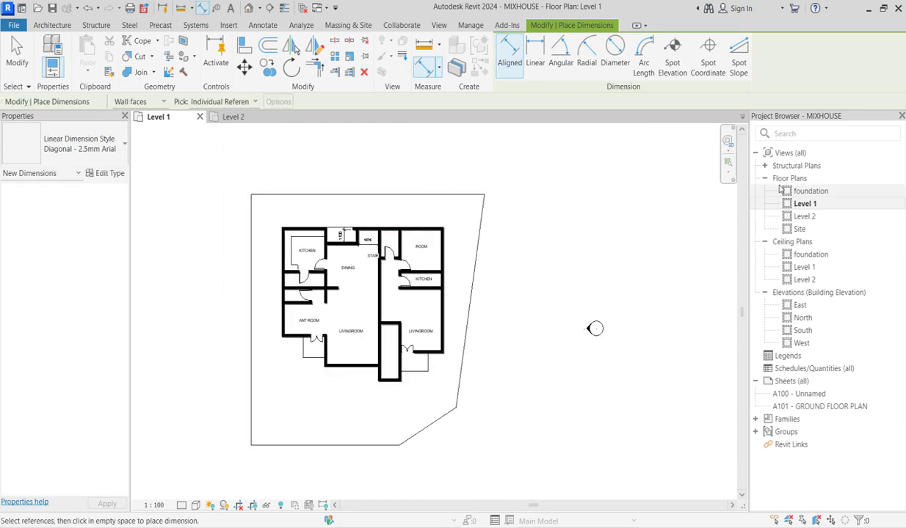
Switch to the Level 2 floor plan and zoom in on the left rooms.
{"action": "double_click", "coordinate": [815, 220]}
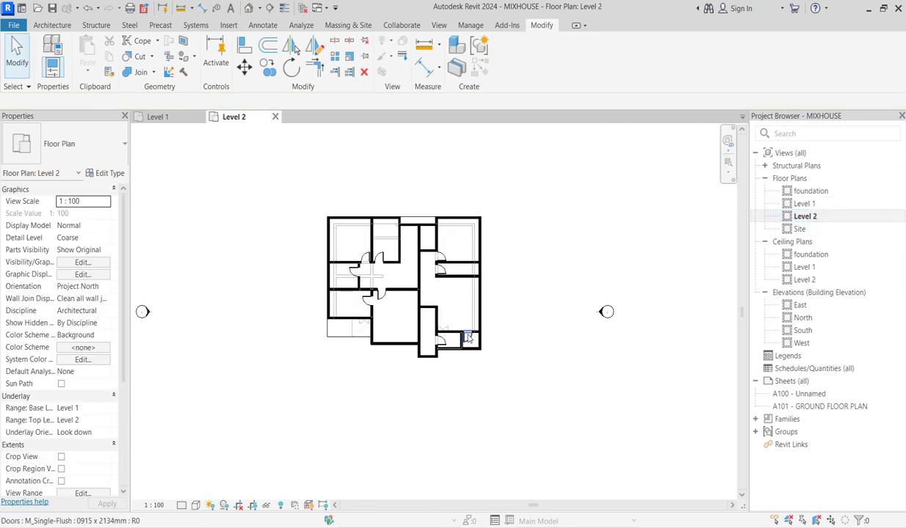
{"action": "scroll", "coordinate": [387, 397], "scroll_direction": "up", "scroll_amount": 2}
{"action": "scroll", "coordinate": [429, 287], "scroll_direction": "up", "scroll_amount": 3}
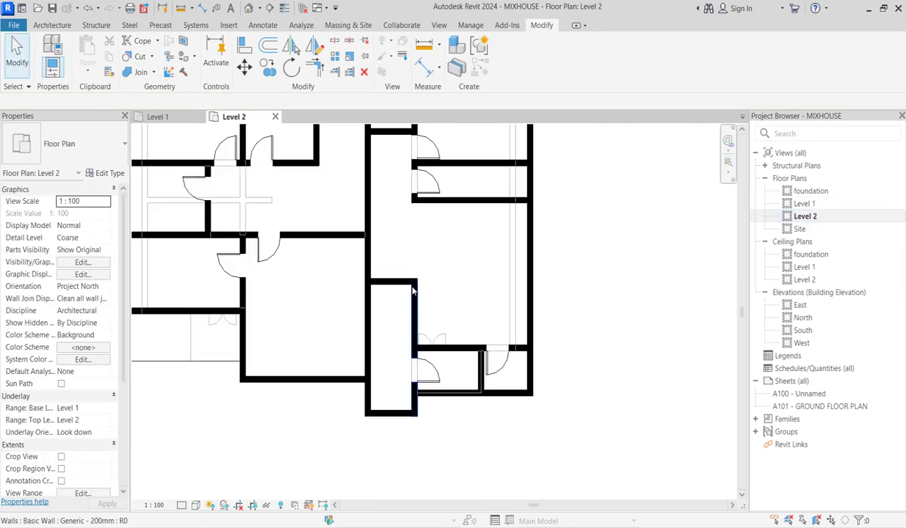
{"action": "scroll", "coordinate": [429, 235], "scroll_direction": "down", "scroll_amount": 1}
{"action": "scroll", "coordinate": [428, 228], "scroll_direction": "up", "scroll_amount": 1}
{"action": "scroll", "coordinate": [352, 240], "scroll_direction": "down", "scroll_amount": 2}
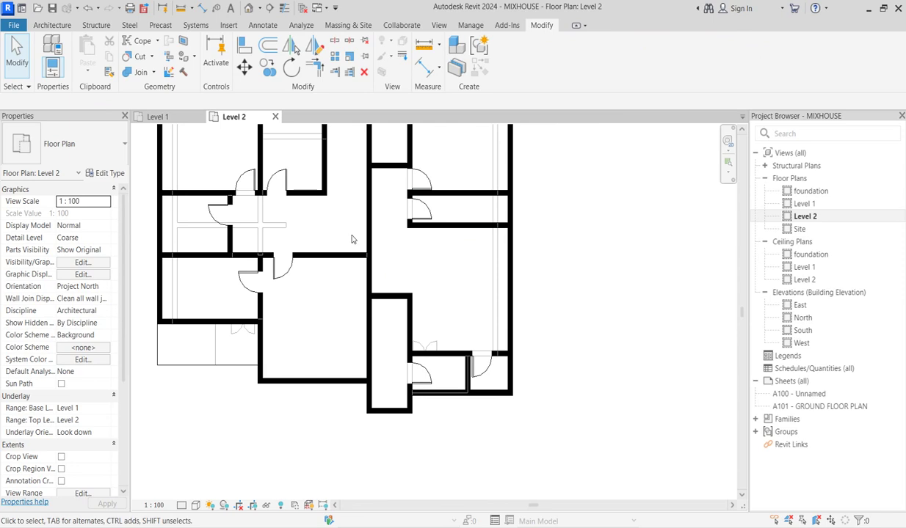
{"action": "scroll", "coordinate": [351, 239], "scroll_direction": "down", "scroll_amount": 2}
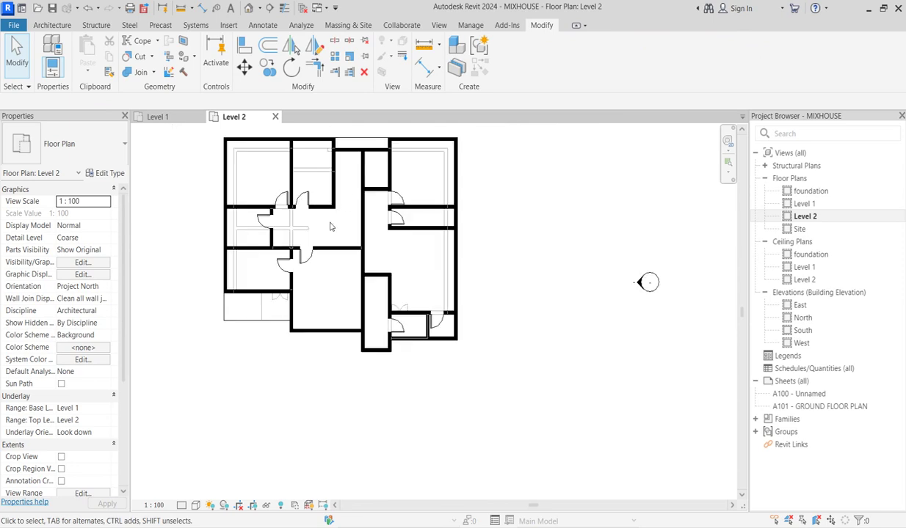
{"action": "scroll", "coordinate": [242, 283], "scroll_direction": "up", "scroll_amount": 2}
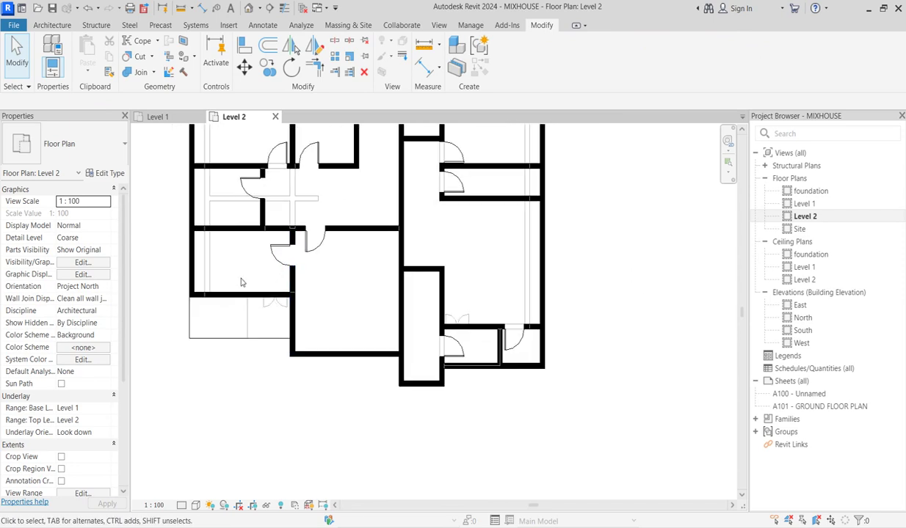
{"action": "scroll", "coordinate": [307, 283], "scroll_direction": "up", "scroll_amount": 1}
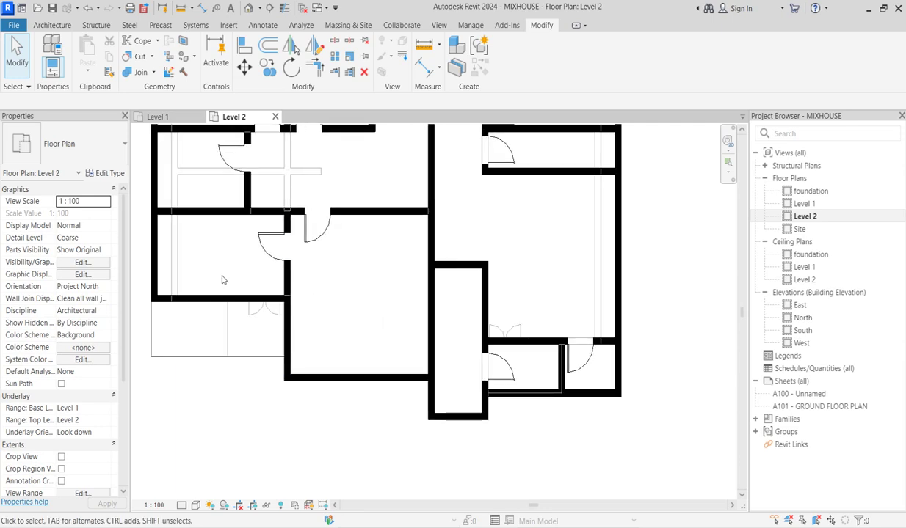
Draw a vertical wall from the upper wall to the lower wall, splitting the small left room.
{"action": "left_click", "coordinate": [232, 213]}
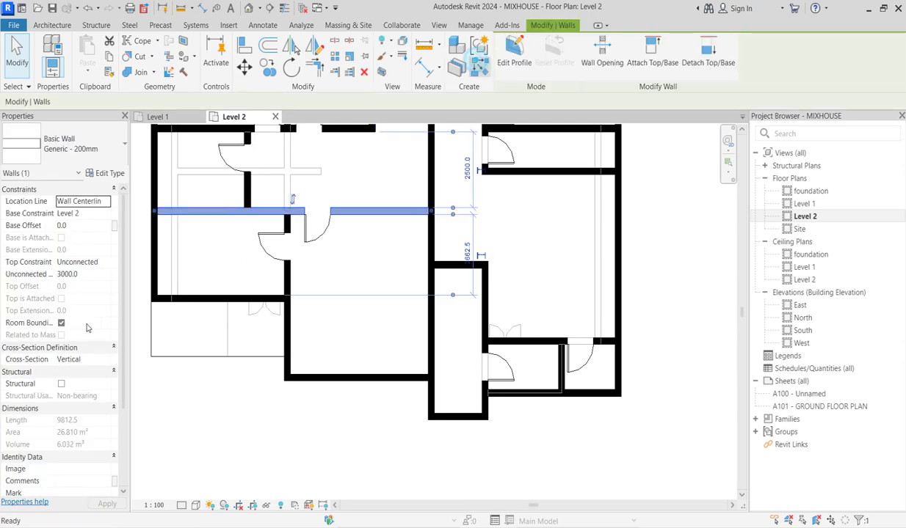
{"action": "key", "text": "w"}
{"action": "key", "text": "a"}
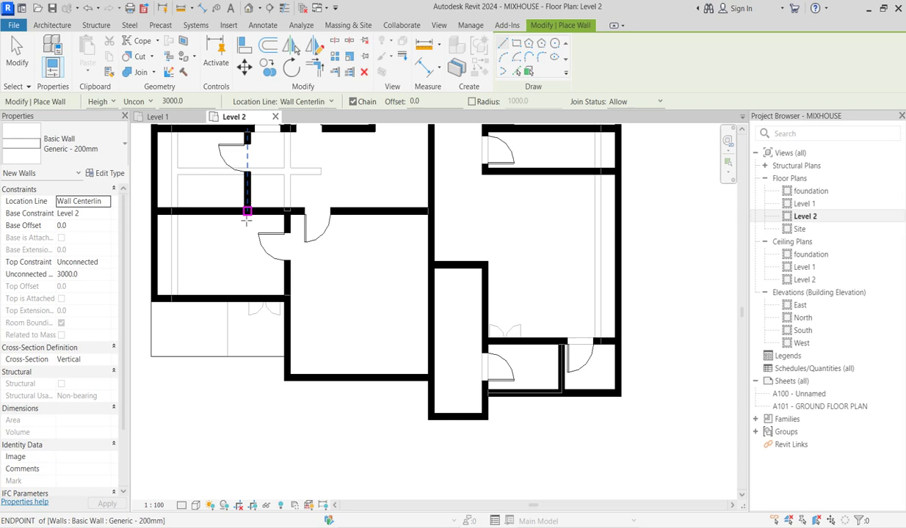
{"action": "left_click", "coordinate": [247, 212]}
{"action": "left_click", "coordinate": [226, 213]}
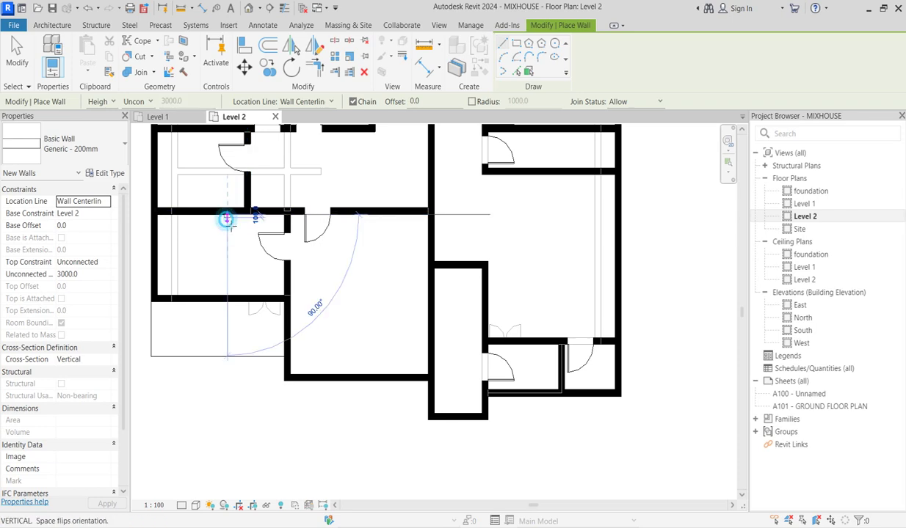
{"action": "left_click", "coordinate": [227, 297]}
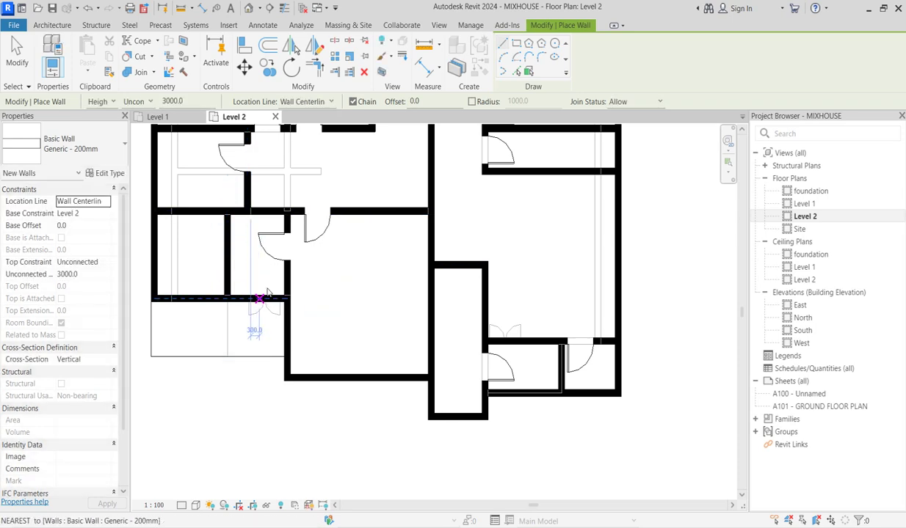
{"action": "key", "text": "Escape"}
{"action": "key", "text": "Escape"}
{"action": "scroll", "coordinate": [268, 293], "scroll_direction": "up", "scroll_amount": 2}
{"action": "left_click", "coordinate": [273, 238]}
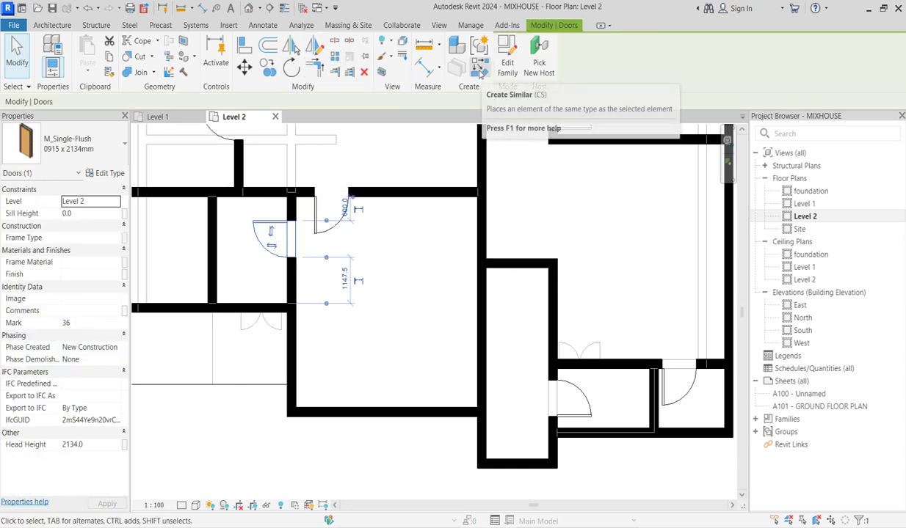
Place a matching door in the new partition wall.
{"action": "left_click", "coordinate": [478, 71]}
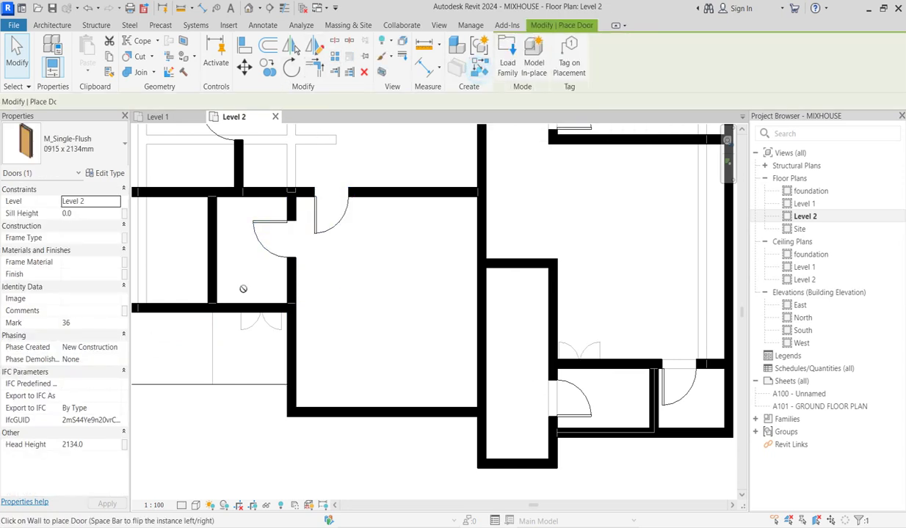
{"action": "left_click", "coordinate": [213, 236]}
{"action": "key", "text": "Escape"}
{"action": "key", "text": "Escape"}
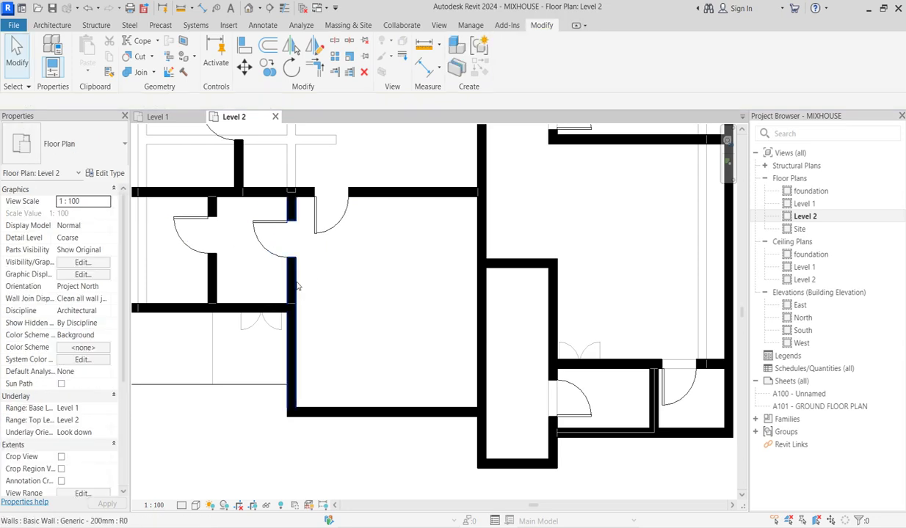
Shorten the wall right of the partition to start at the lower wall and delete its door.
{"action": "left_click", "coordinate": [293, 280]}
{"action": "mouse_move", "coordinate": [294, 192]}
{"action": "left_mouse_down"}
{"action": "mouse_move", "coordinate": [319, 309]}
{"action": "mouse_move", "coordinate": [292, 308]}
{"action": "left_mouse_up"}
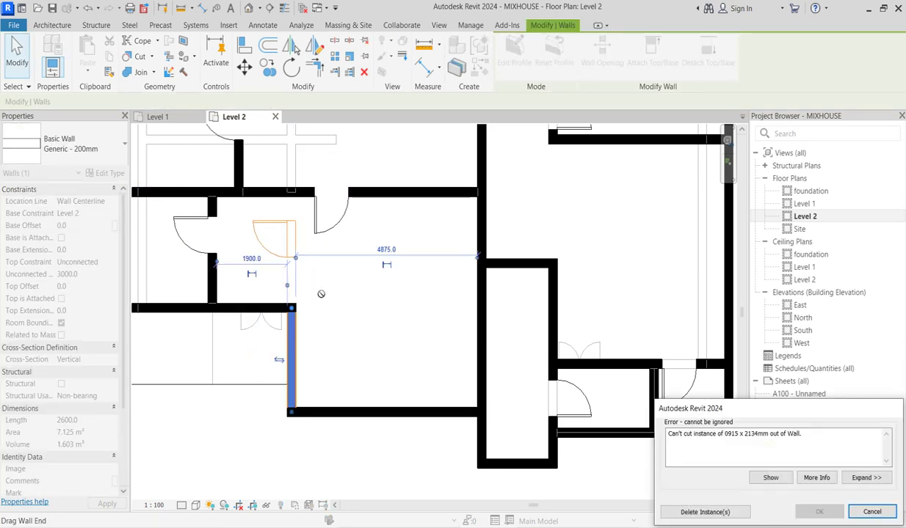
{"action": "left_click", "coordinate": [704, 512]}
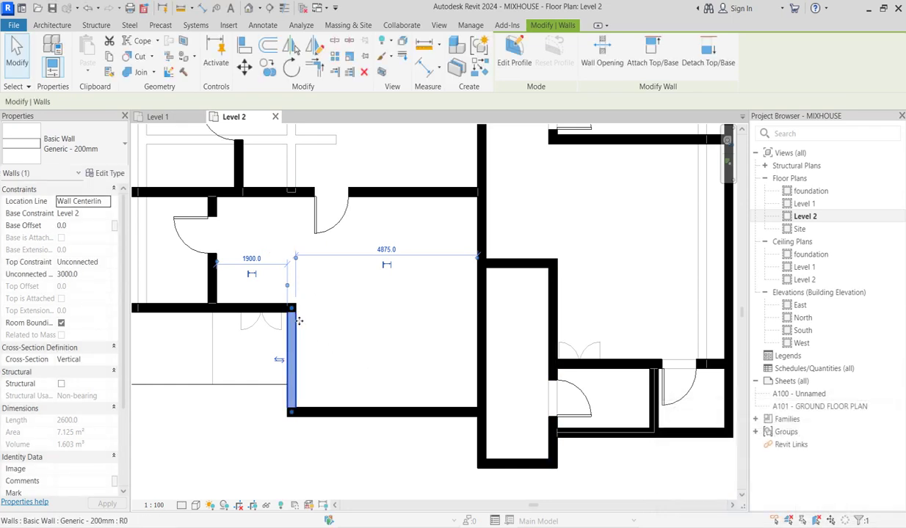
{"action": "left_click", "coordinate": [400, 281]}
{"action": "scroll", "coordinate": [312, 260], "scroll_direction": "down", "scroll_amount": 1}
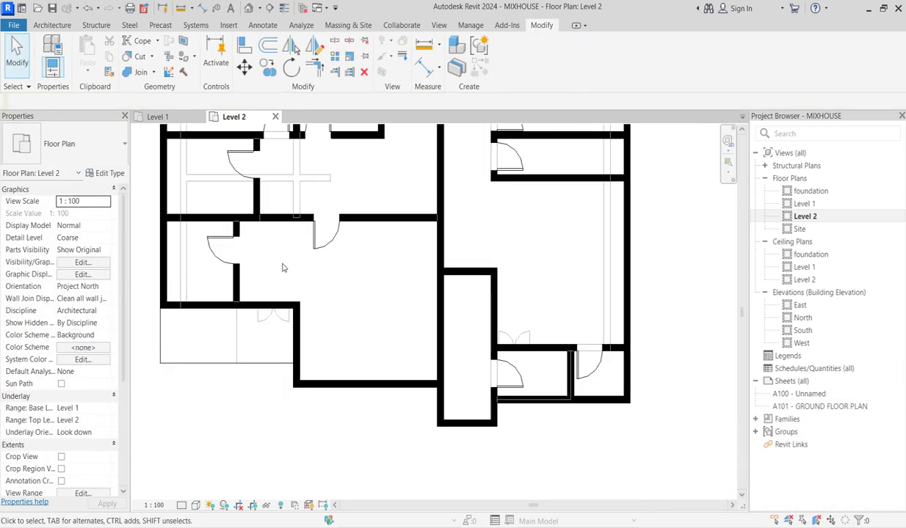
{"action": "scroll", "coordinate": [290, 273], "scroll_direction": "down", "scroll_amount": 2}
{"action": "scroll", "coordinate": [262, 349], "scroll_direction": "up", "scroll_amount": 1}
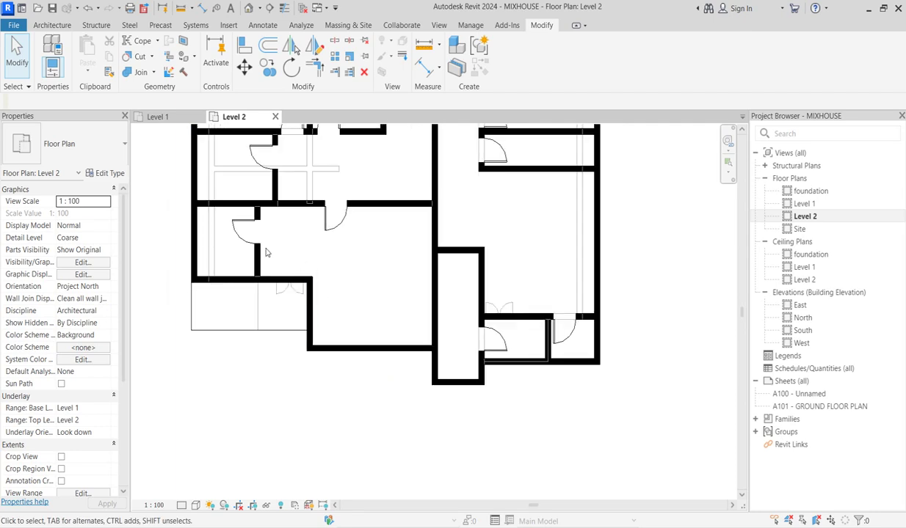
Add a replacement single-flush door to the shortened west wall of the central room.
{"action": "left_click", "coordinate": [240, 228]}
{"action": "left_click", "coordinate": [457, 63]}
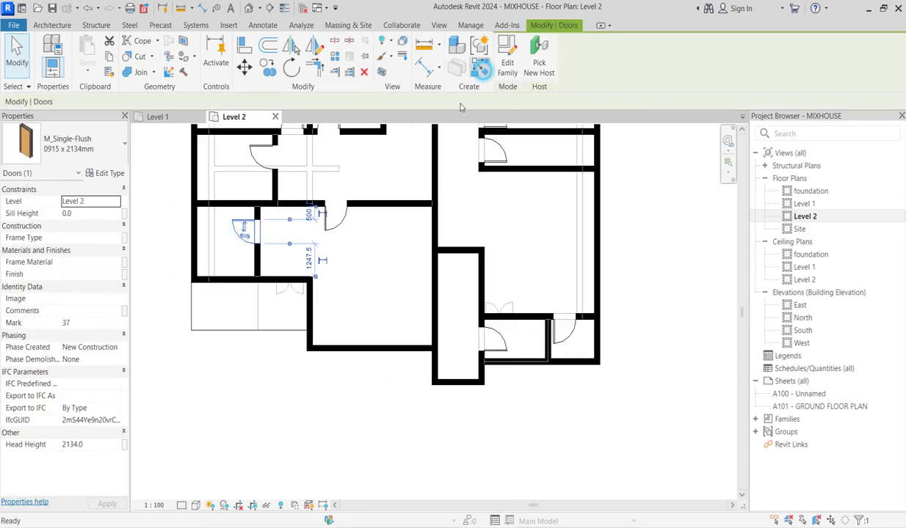
{"action": "left_click", "coordinate": [310, 301]}
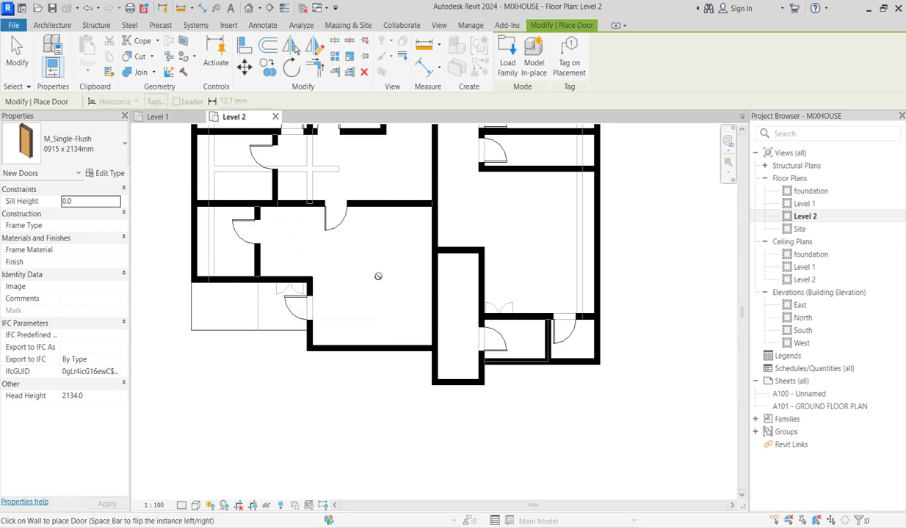
{"action": "scroll", "coordinate": [360, 301], "scroll_direction": "down", "scroll_amount": 2}
{"action": "scroll", "coordinate": [395, 295], "scroll_direction": "up", "scroll_amount": 2}
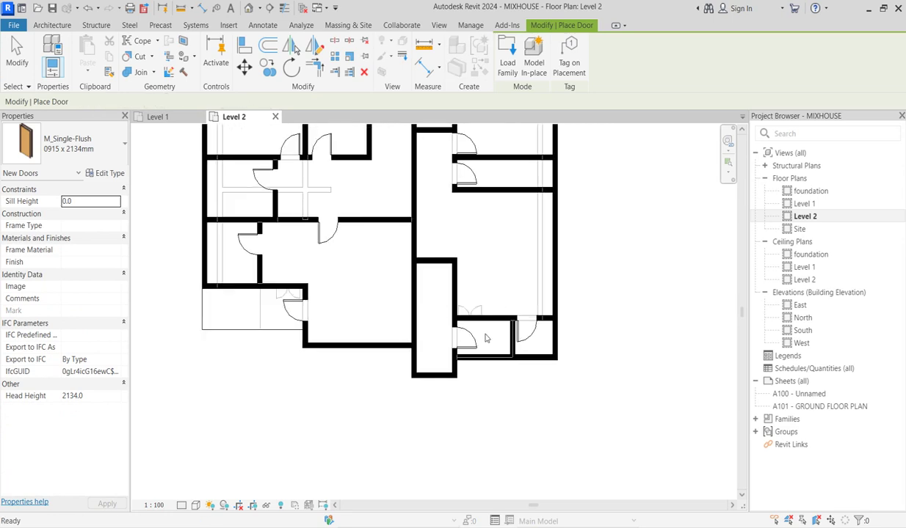
{"action": "key", "text": "Escape"}
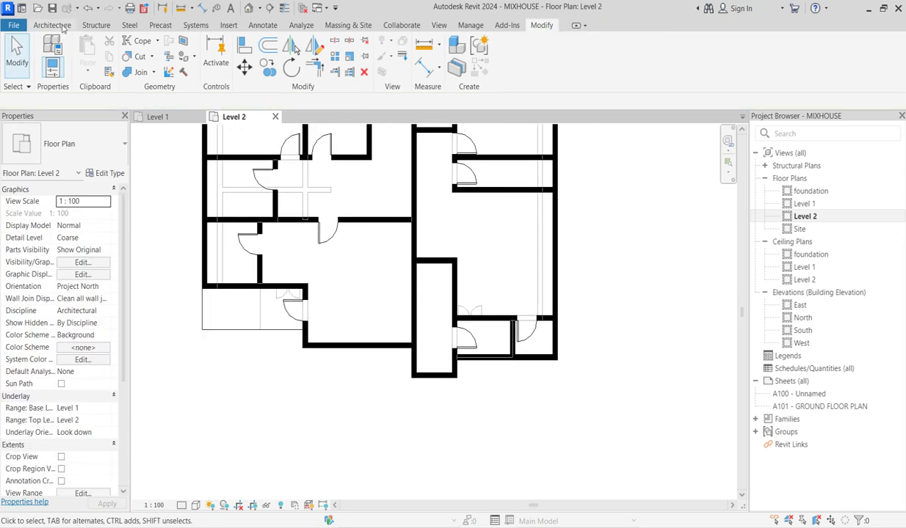
Place an ExtDbl (4) 1810 x 2110mm double door in the wall above the lower-right room.
{"action": "left_click", "coordinate": [63, 28]}
{"action": "left_click", "coordinate": [73, 55]}
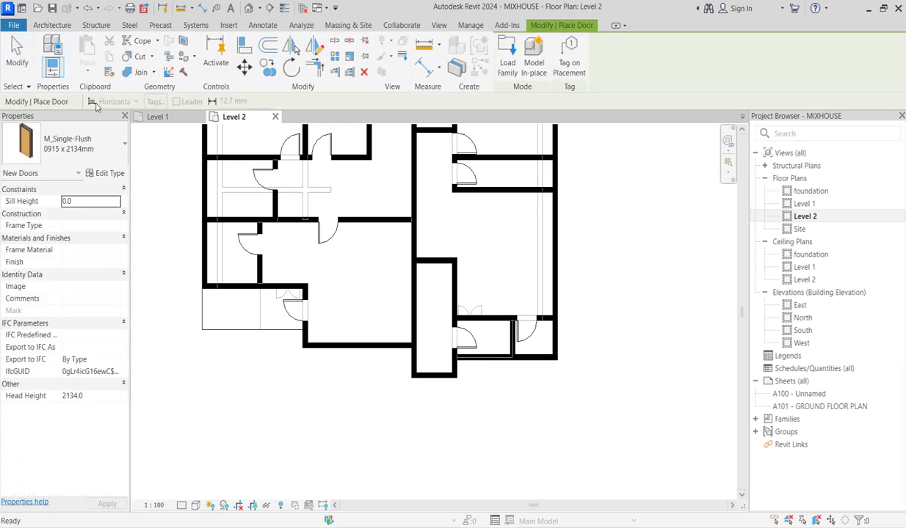
{"action": "left_click", "coordinate": [106, 141]}
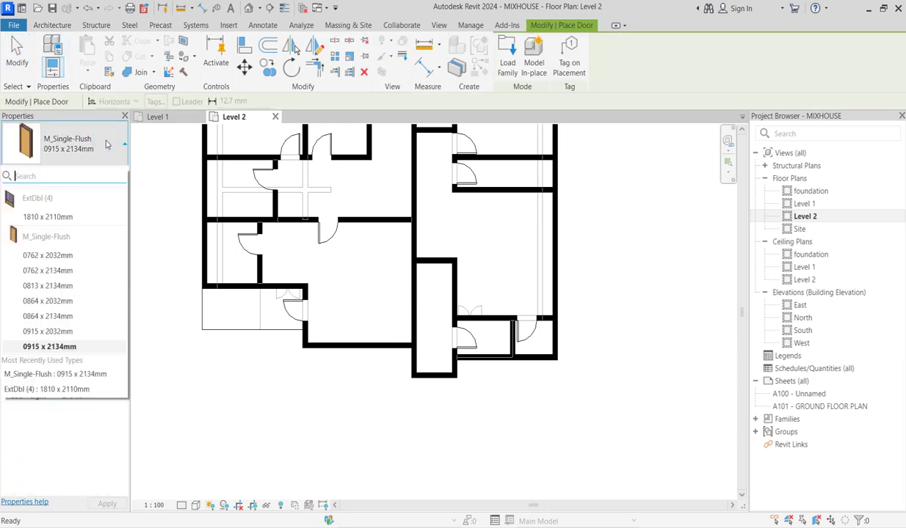
{"action": "left_click", "coordinate": [74, 389]}
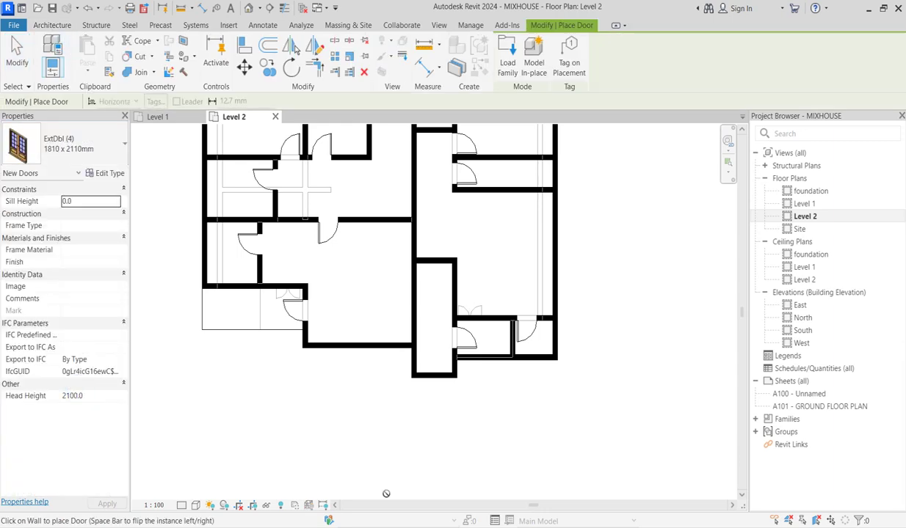
{"action": "scroll", "coordinate": [475, 320], "scroll_direction": "up", "scroll_amount": 2}
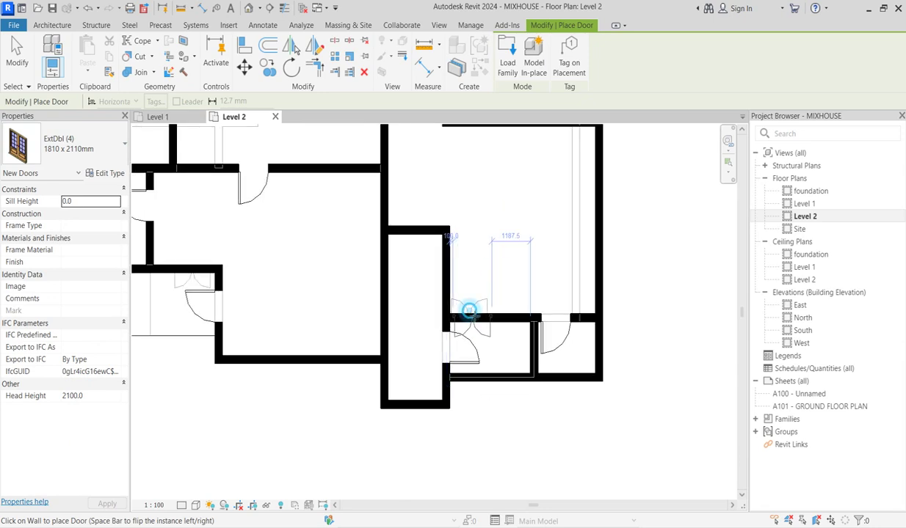
{"action": "left_click", "coordinate": [469, 311]}
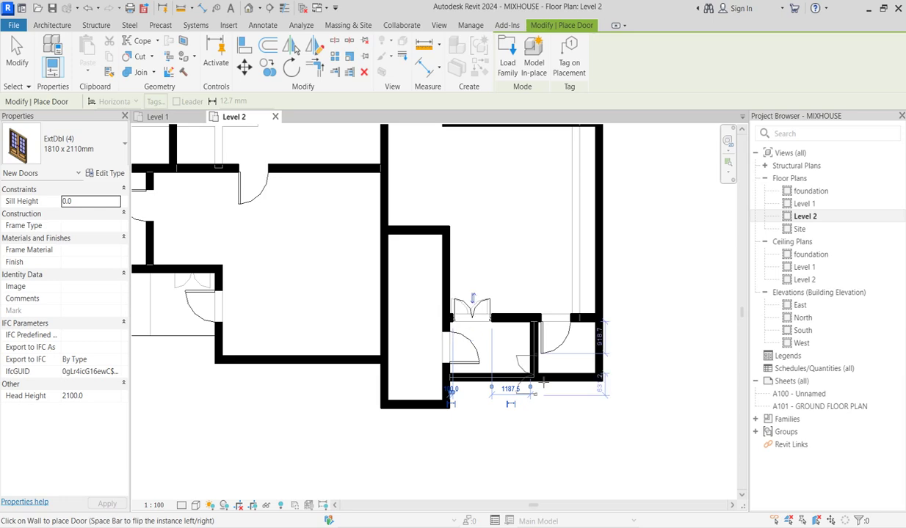
{"action": "key", "text": "Escape"}
Add another single-flush door like the existing one near the corridor.
{"action": "scroll", "coordinate": [543, 381], "scroll_direction": "down", "scroll_amount": 3}
{"action": "scroll", "coordinate": [461, 348], "scroll_direction": "down", "scroll_amount": 2}
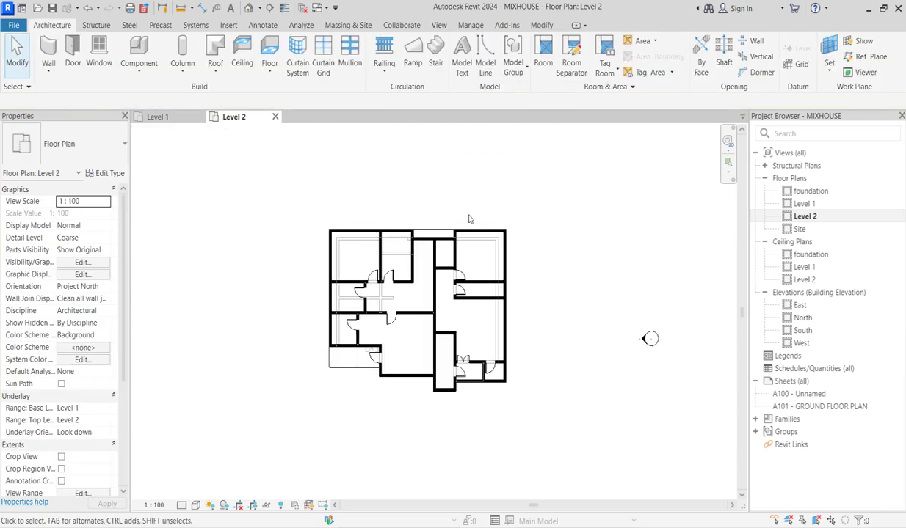
{"action": "scroll", "coordinate": [461, 296], "scroll_direction": "up", "scroll_amount": 2}
{"action": "left_click", "coordinate": [460, 306]}
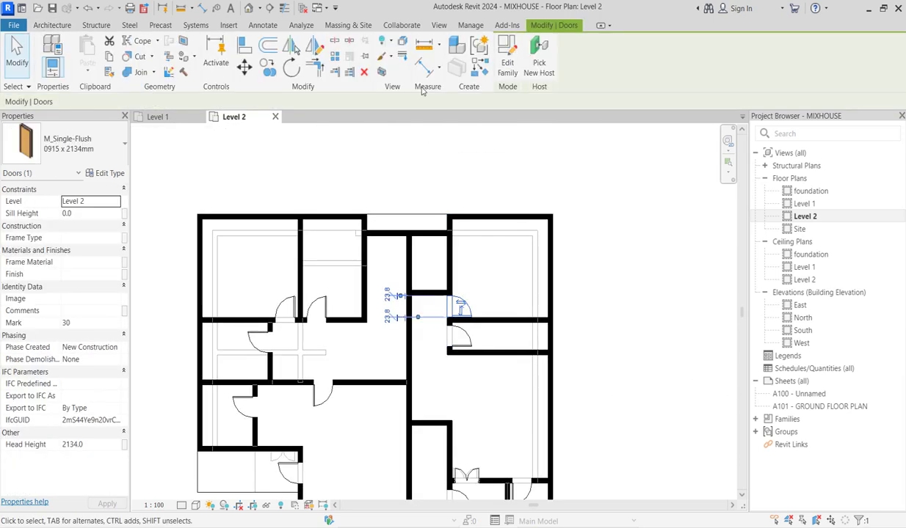
{"action": "left_click", "coordinate": [479, 72]}
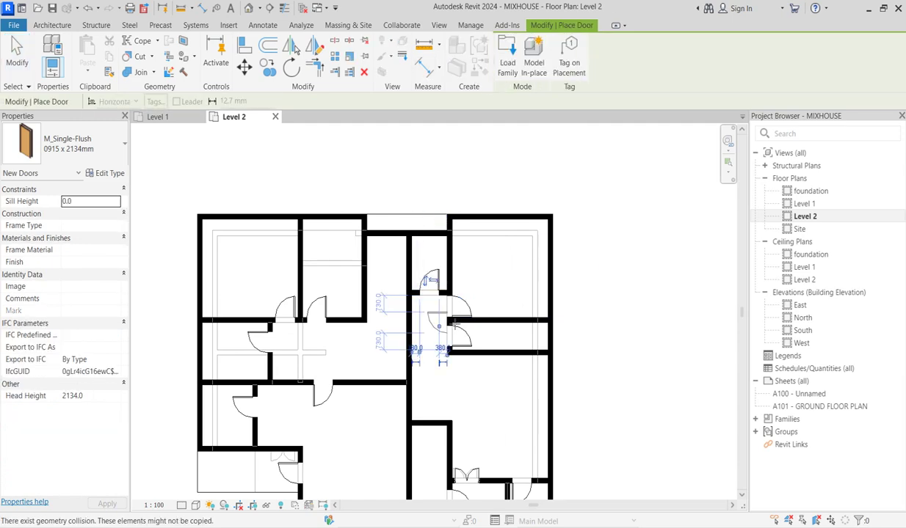
{"action": "key", "text": "Escape"}
{"action": "scroll", "coordinate": [491, 294], "scroll_direction": "down", "scroll_amount": 2}
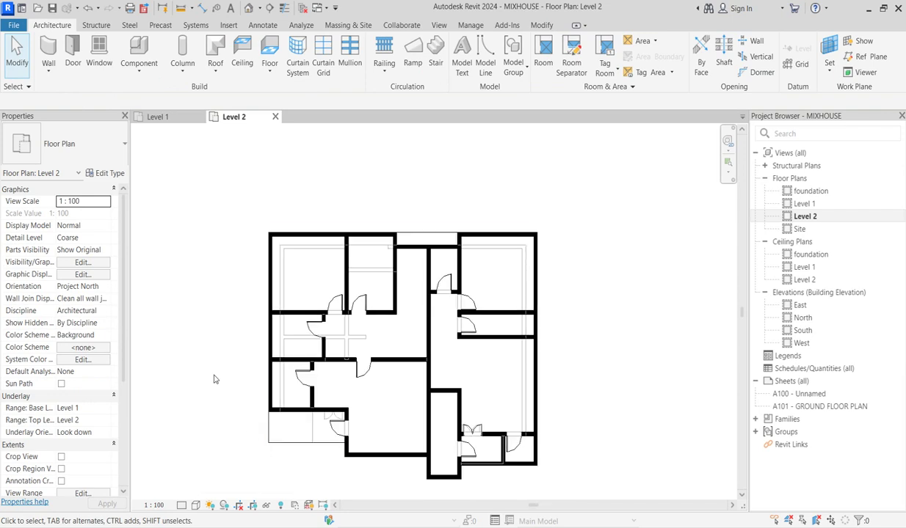
Choose the Queen_size_2_6152 bed component and set its Offset from Host to -850 mm.
{"action": "left_click", "coordinate": [138, 51]}
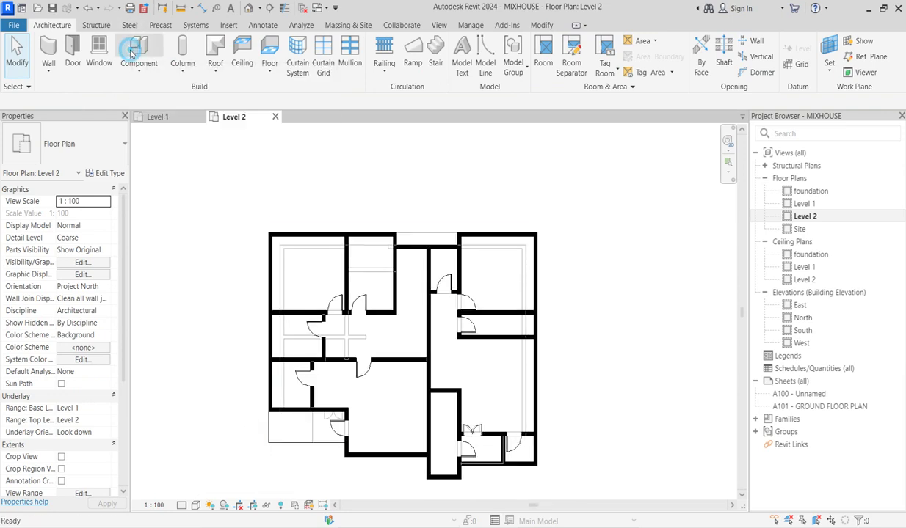
{"action": "left_click", "coordinate": [97, 151]}
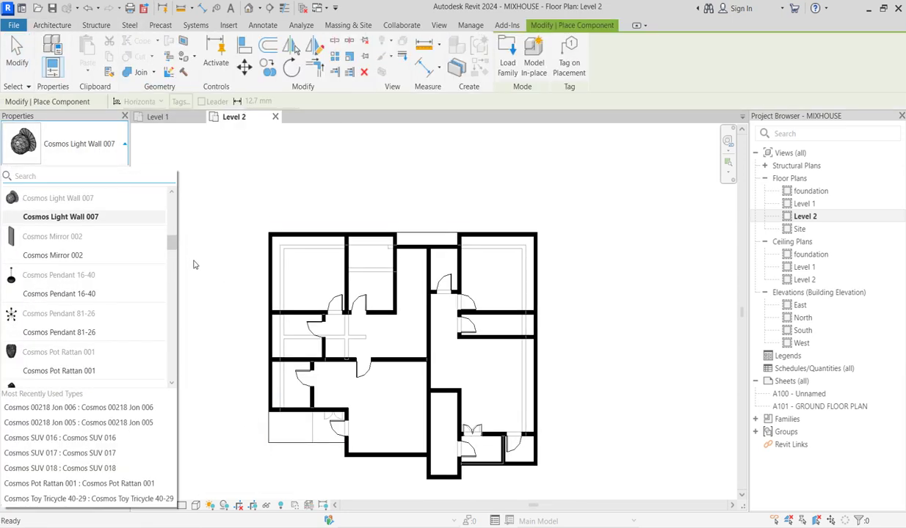
{"action": "left_click_drag", "start_coordinate": [174, 251], "coordinate": [176, 360]}
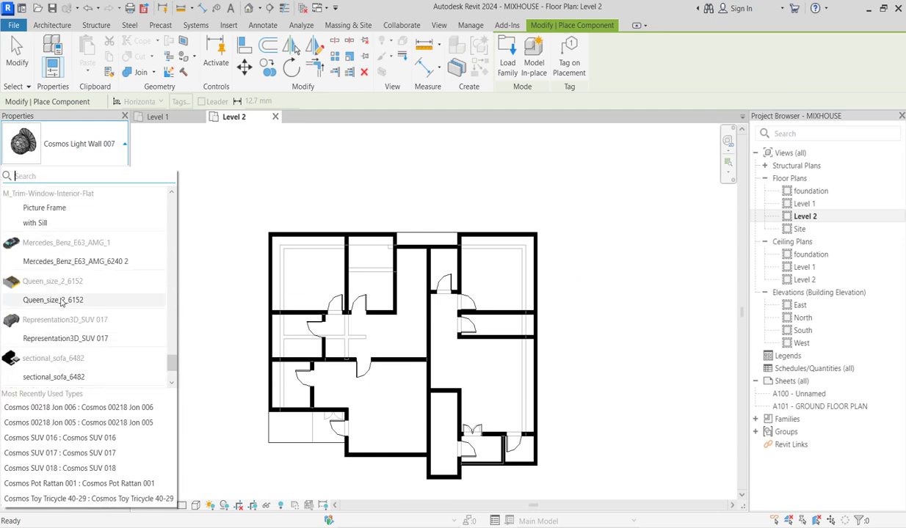
{"action": "left_click", "coordinate": [110, 299]}
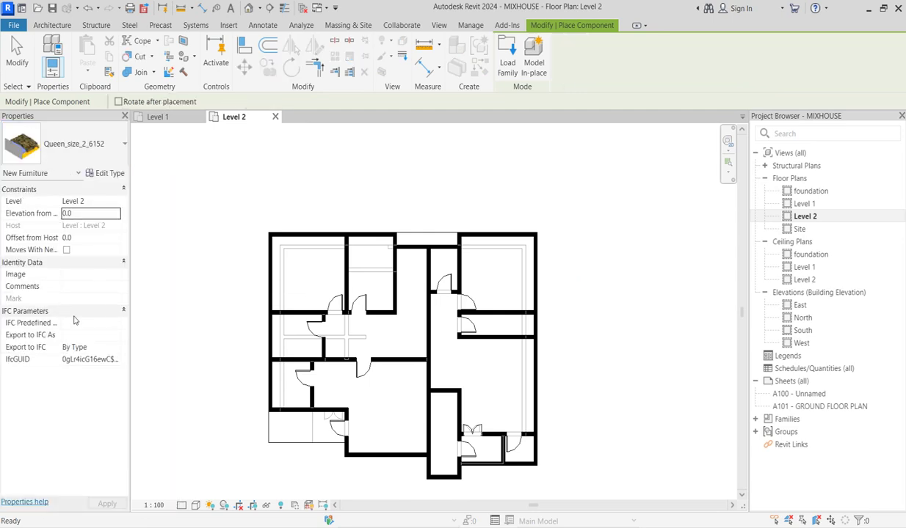
{"action": "left_click", "coordinate": [91, 242]}
{"action": "type", "text": "-85"}
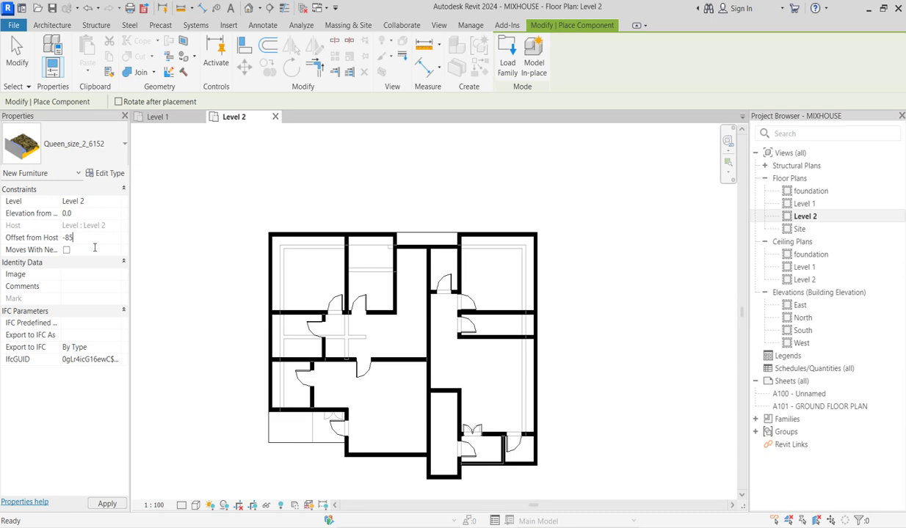
{"action": "type", "text": "0"}
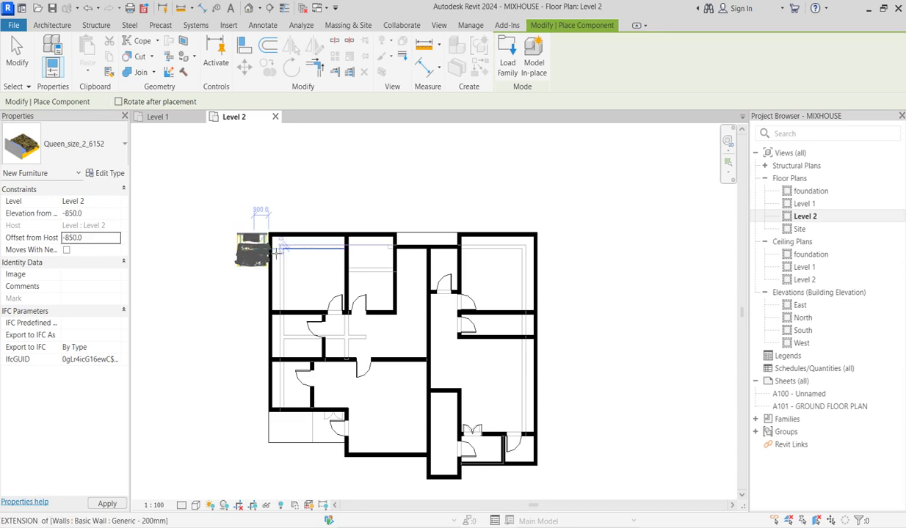
{"action": "scroll", "coordinate": [305, 263], "scroll_direction": "up", "scroll_amount": 2}
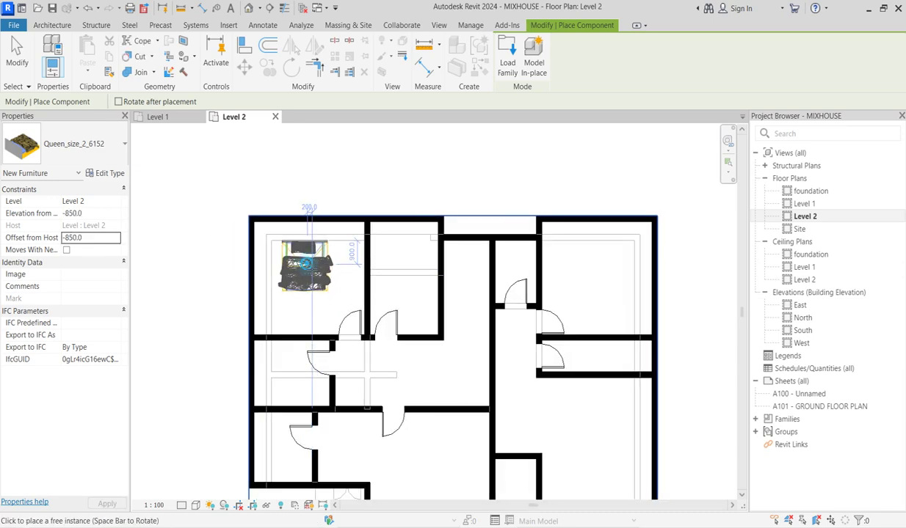
Place beds in the three upper rooms, flipping one, and in the lower middle room.
{"action": "left_click", "coordinate": [306, 264]}
{"action": "left_click", "coordinate": [406, 249]}
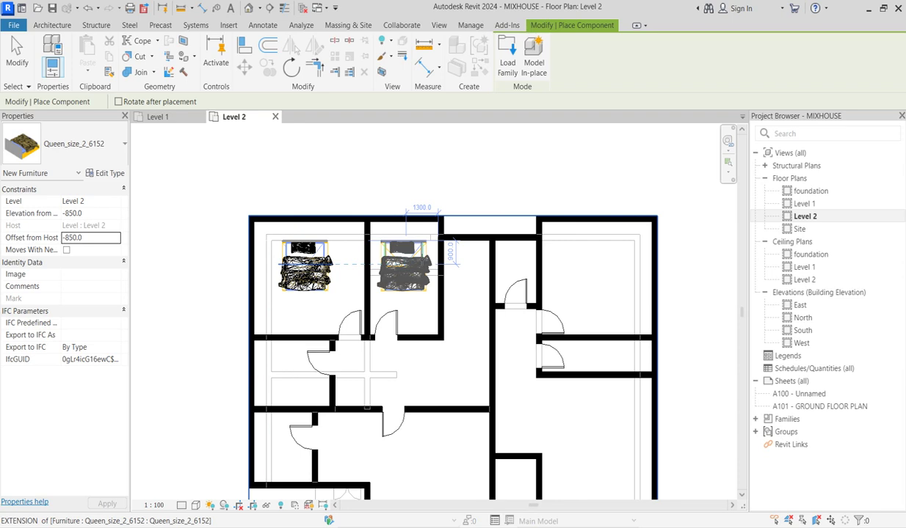
{"action": "scroll", "coordinate": [584, 267], "scroll_direction": "down", "scroll_amount": 2}
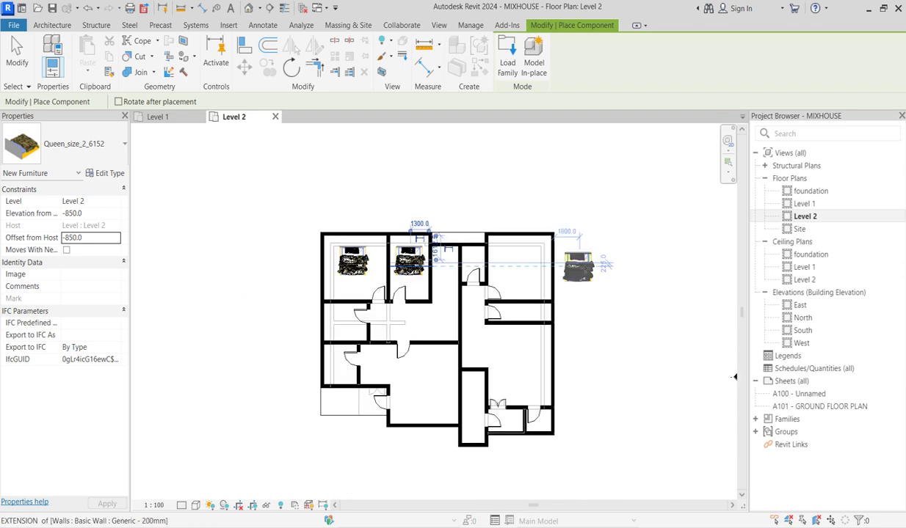
{"action": "left_click", "coordinate": [522, 261]}
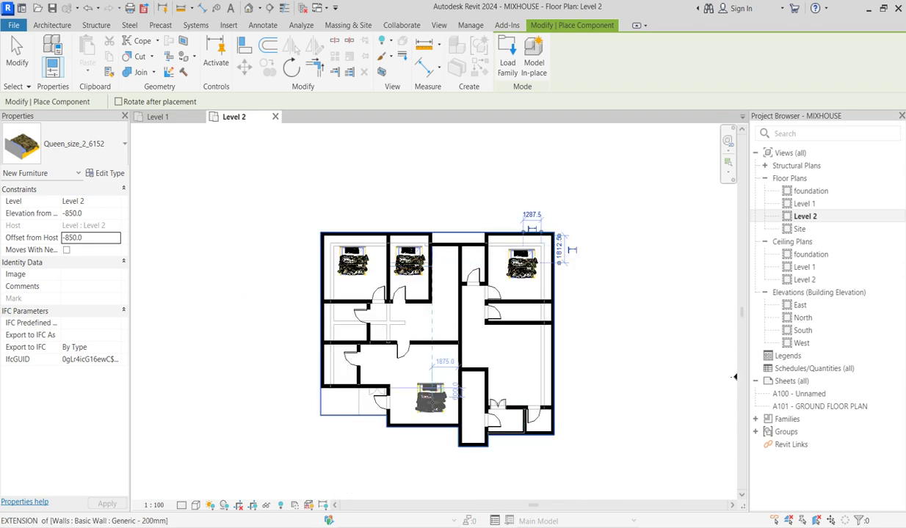
{"action": "key", "text": "space"}
{"action": "key", "text": "space"}
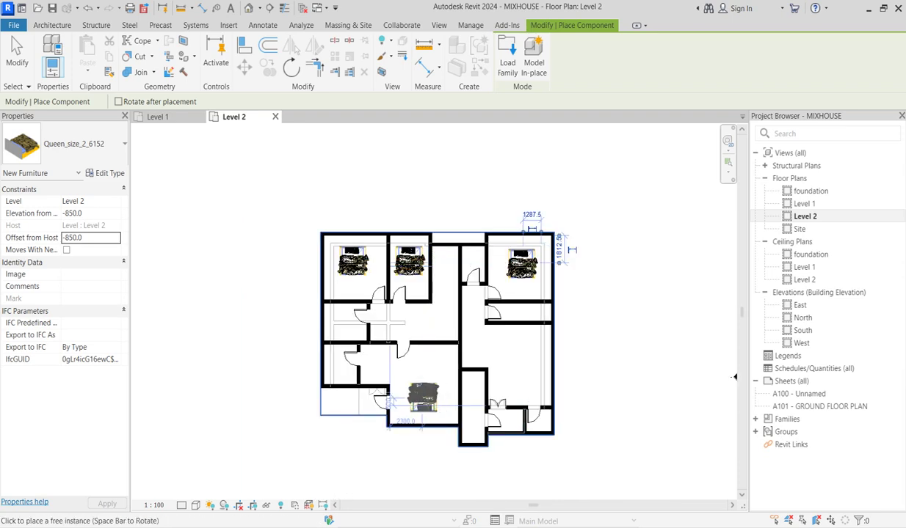
{"action": "left_click", "coordinate": [451, 368]}
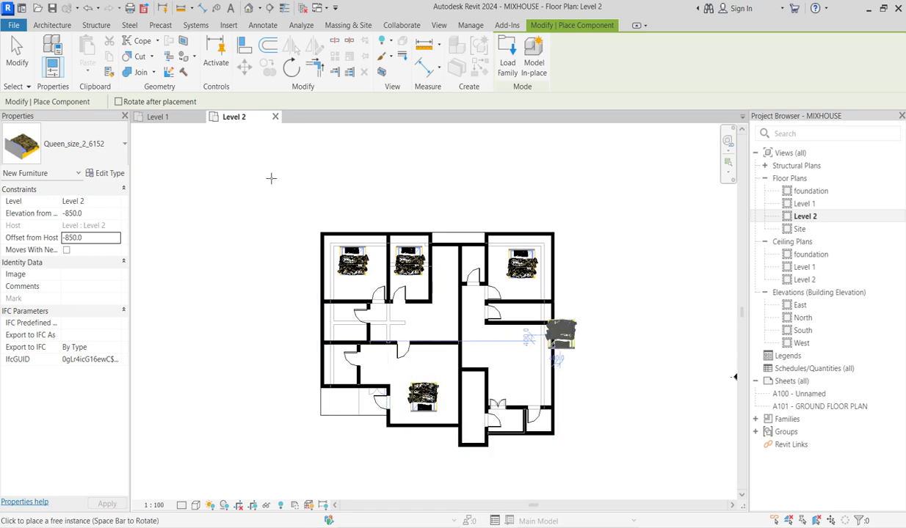
{"action": "key", "text": "Escape"}
{"action": "key", "text": "Escape"}
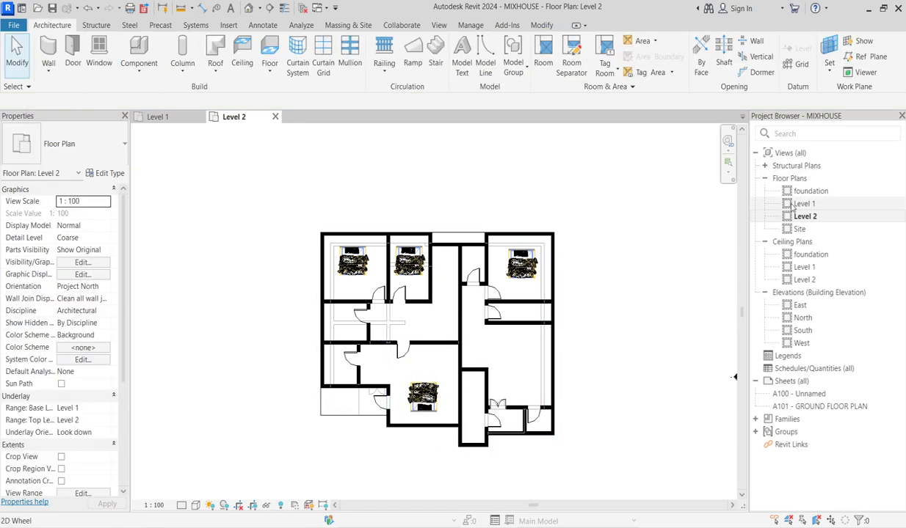
On Level 1, place a Queen_size bed in the northeast room.
{"action": "double_click", "coordinate": [804, 203]}
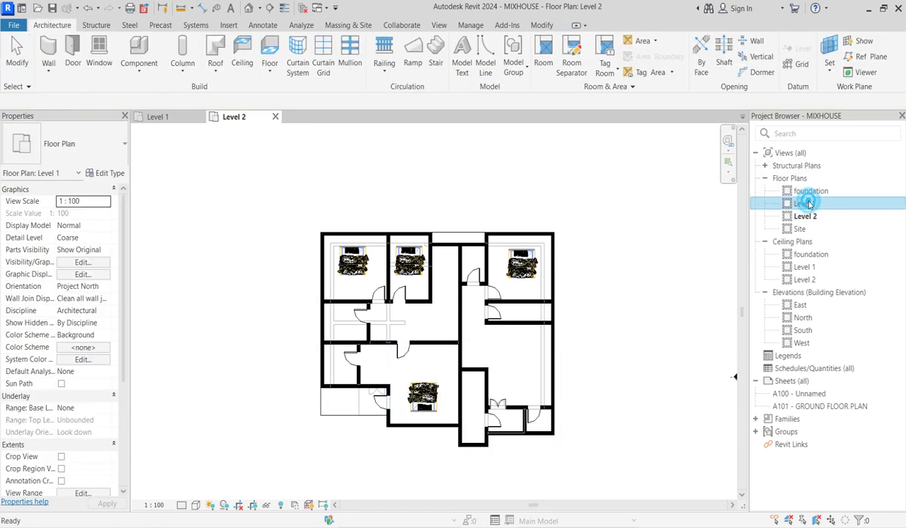
{"action": "left_click", "coordinate": [138, 53]}
{"action": "scroll", "coordinate": [297, 242], "scroll_direction": "up", "scroll_amount": 2}
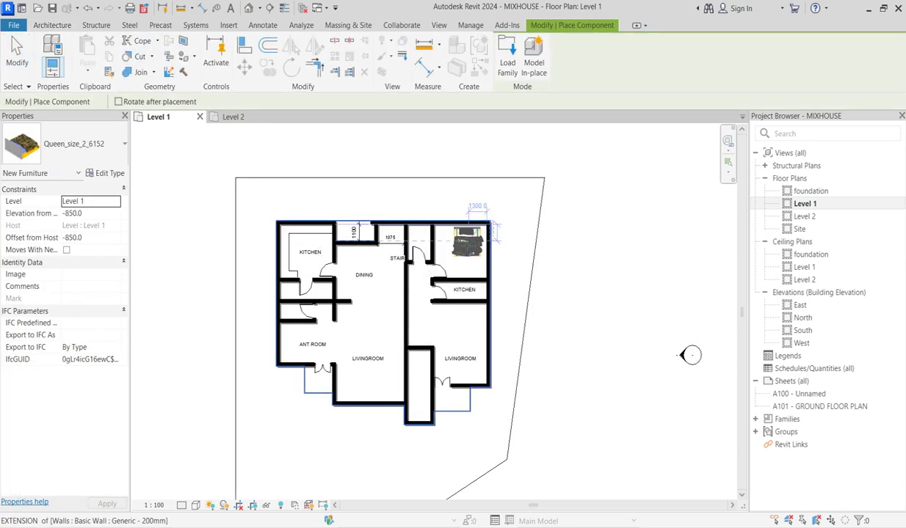
{"action": "scroll", "coordinate": [456, 250], "scroll_direction": "up", "scroll_amount": 2}
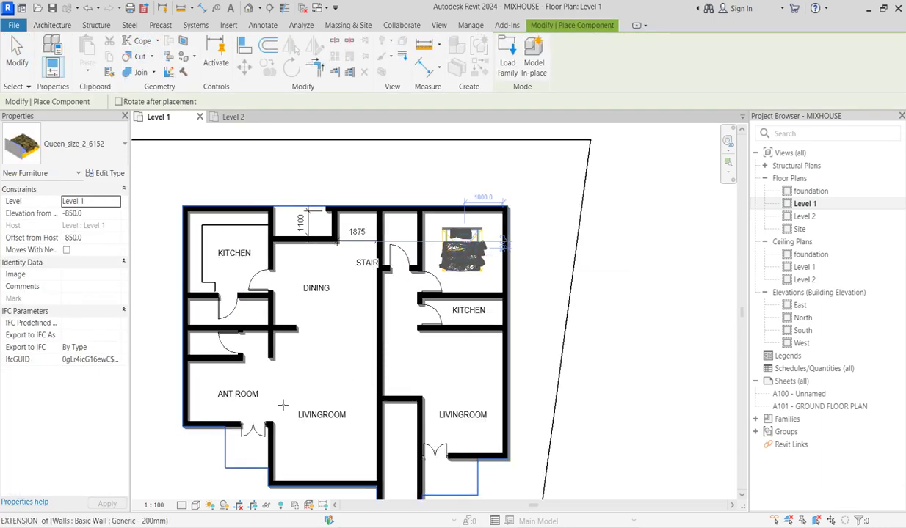
{"action": "left_click", "coordinate": [462, 250]}
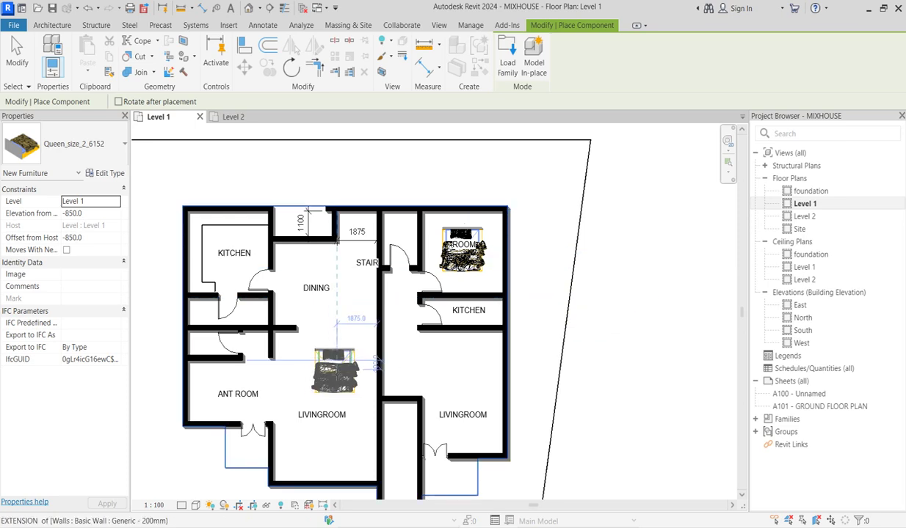
{"action": "key", "text": "Escape"}
{"action": "key", "text": "Escape"}
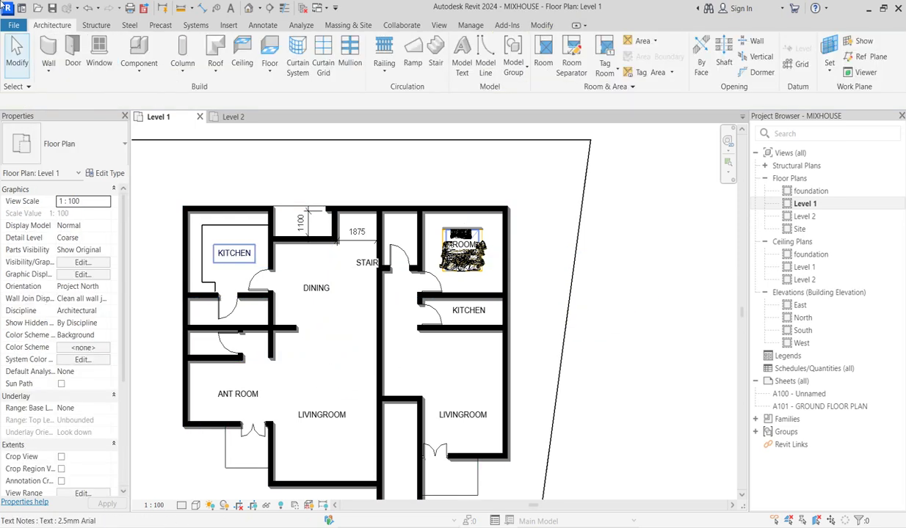
{"action": "left_click", "coordinate": [139, 50]}
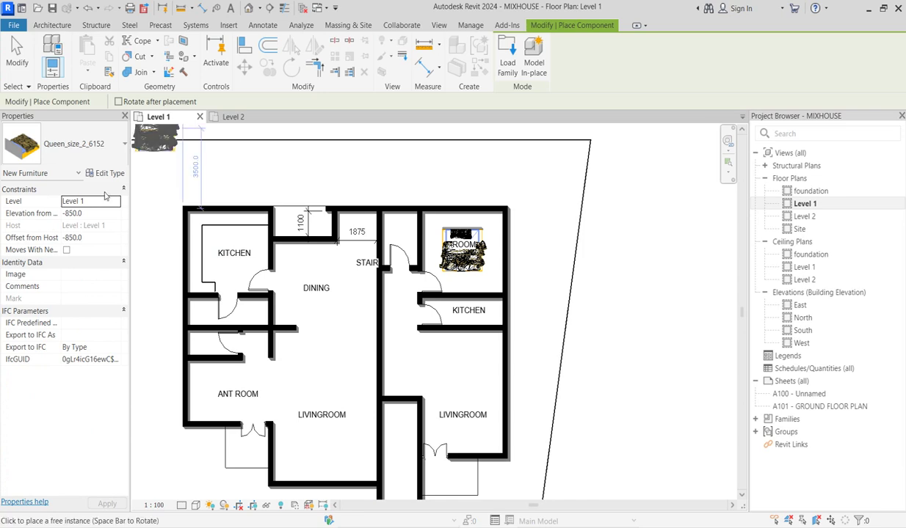
Place a sectional_sofa_6482 in the right-hand LIVINGROOM.
{"action": "left_click", "coordinate": [108, 155]}
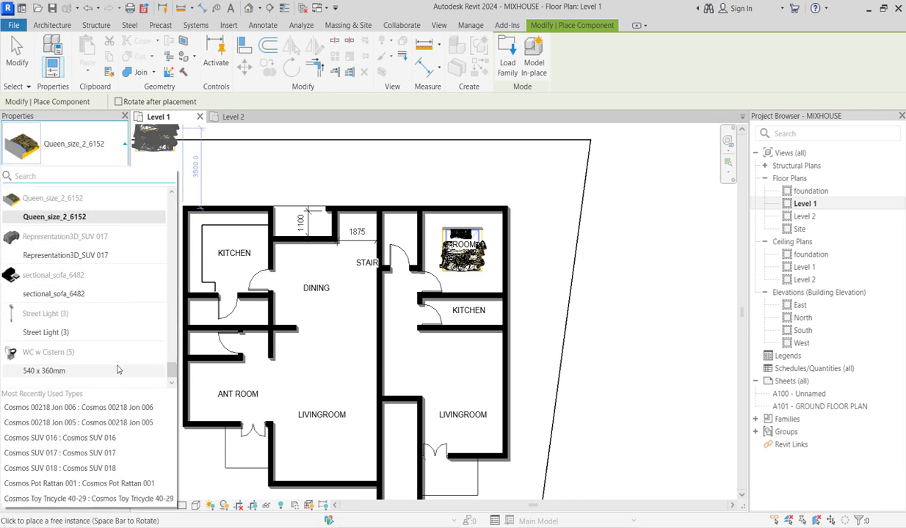
{"action": "left_click", "coordinate": [58, 292]}
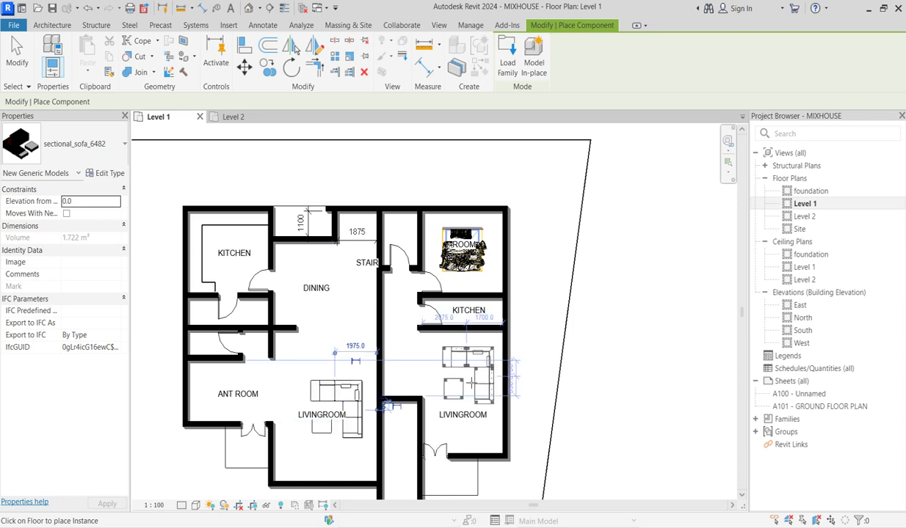
{"action": "left_click", "coordinate": [465, 378]}
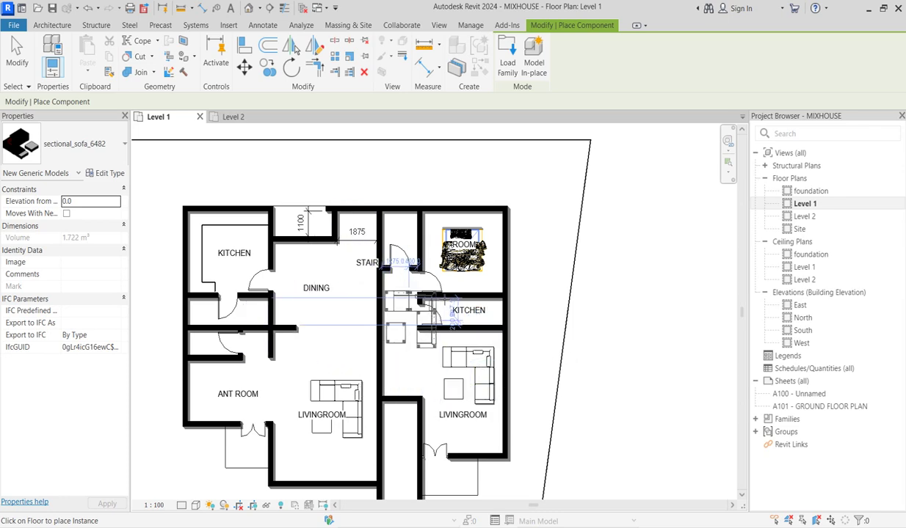
{"action": "left_click", "coordinate": [462, 252]}
{"action": "key", "text": "Escape"}
{"action": "key", "text": "Escape"}
Place an M_Table-Dining Round w Chairs 0915mm Diameter in the DINING room.
{"action": "left_click", "coordinate": [133, 44]}
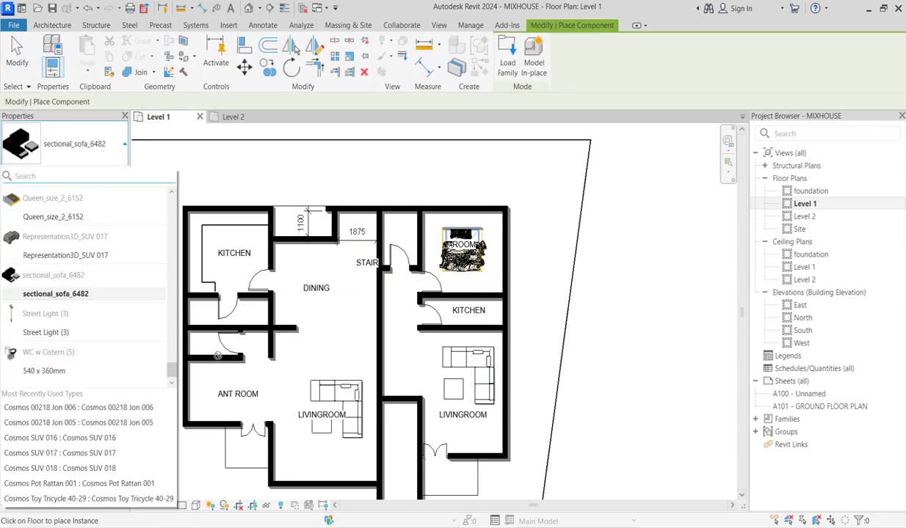
{"action": "scroll", "coordinate": [116, 270], "scroll_direction": "up", "scroll_amount": 5}
{"action": "scroll", "coordinate": [116, 269], "scroll_direction": "up", "scroll_amount": 5}
{"action": "scroll", "coordinate": [116, 269], "scroll_direction": "up", "scroll_amount": 5}
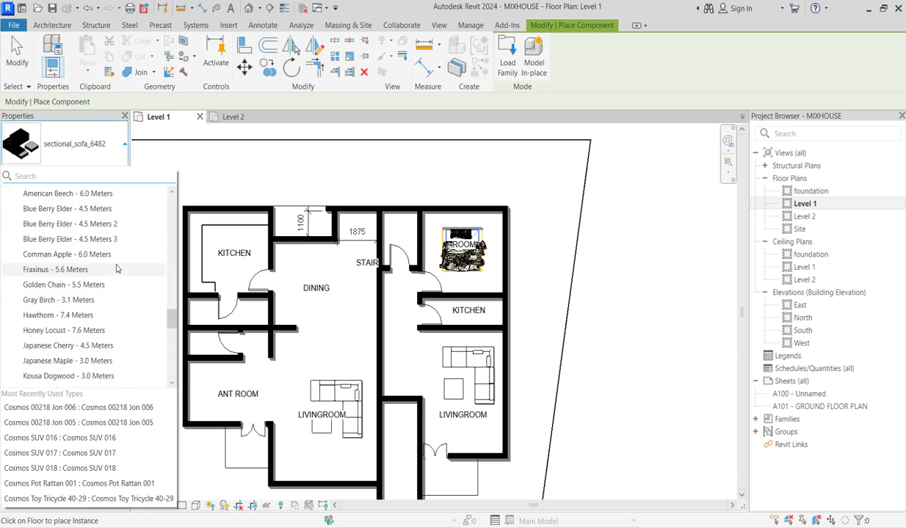
{"action": "scroll", "coordinate": [116, 269], "scroll_direction": "up", "scroll_amount": 5}
{"action": "scroll", "coordinate": [116, 269], "scroll_direction": "up", "scroll_amount": 3}
{"action": "scroll", "coordinate": [116, 269], "scroll_direction": "up", "scroll_amount": 2}
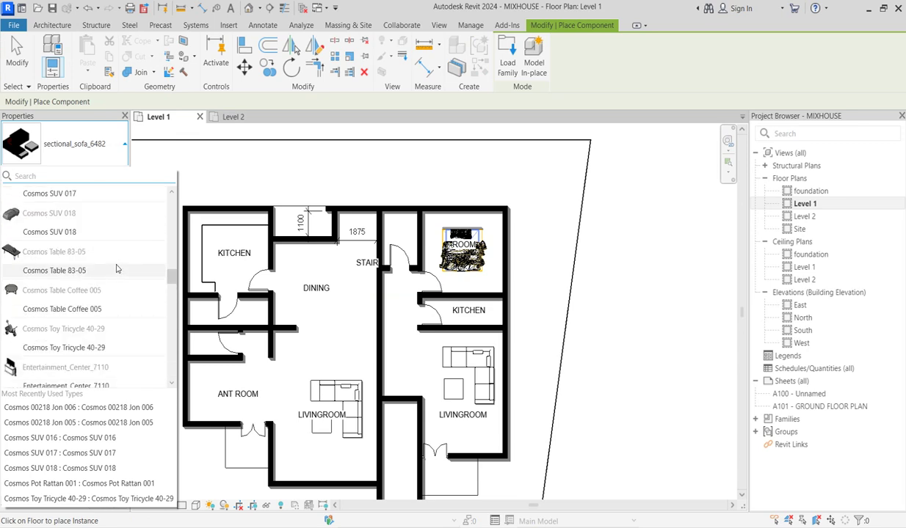
{"action": "scroll", "coordinate": [94, 314], "scroll_direction": "up", "scroll_amount": 3}
{"action": "scroll", "coordinate": [94, 314], "scroll_direction": "up", "scroll_amount": 3}
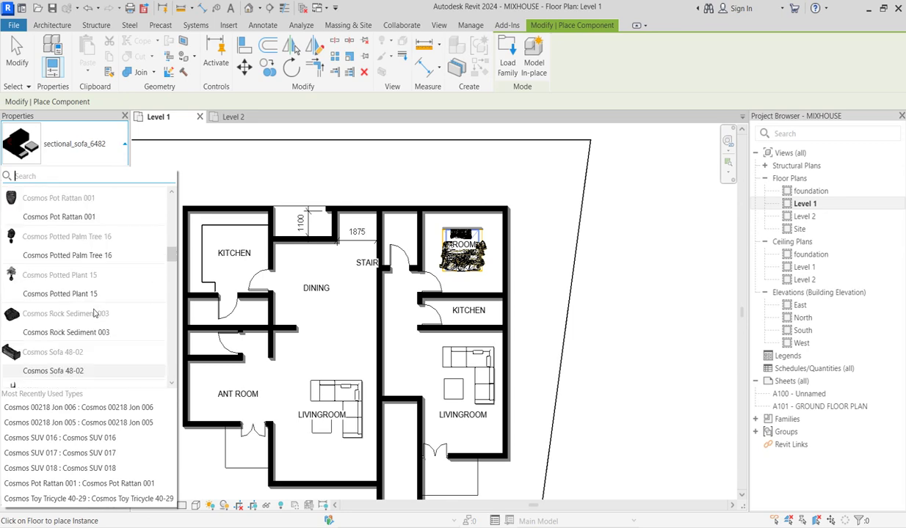
{"action": "scroll", "coordinate": [94, 313], "scroll_direction": "up", "scroll_amount": 3}
{"action": "scroll", "coordinate": [94, 314], "scroll_direction": "down", "scroll_amount": 3}
{"action": "scroll", "coordinate": [93, 313], "scroll_direction": "down", "scroll_amount": 3}
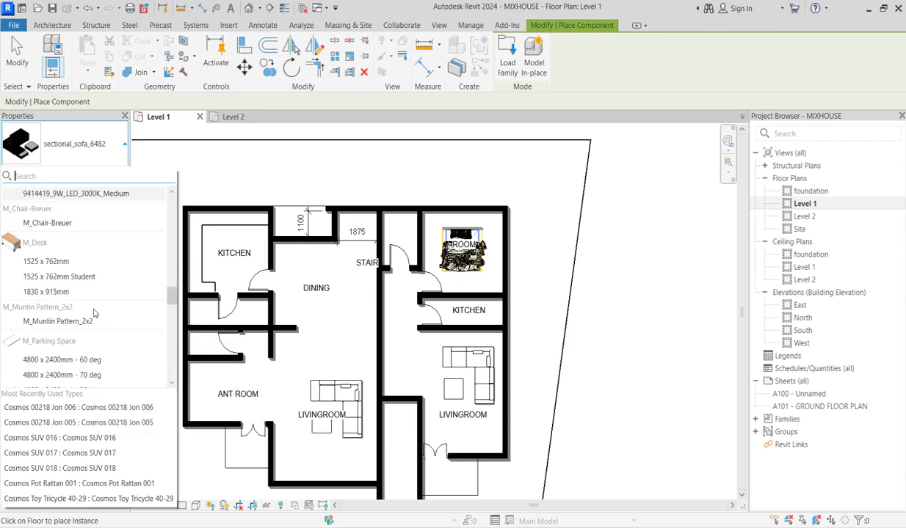
{"action": "scroll", "coordinate": [94, 314], "scroll_direction": "down", "scroll_amount": 3}
{"action": "scroll", "coordinate": [94, 313], "scroll_direction": "down", "scroll_amount": 2}
{"action": "scroll", "coordinate": [94, 313], "scroll_direction": "down", "scroll_amount": 1}
{"action": "scroll", "coordinate": [93, 309], "scroll_direction": "down", "scroll_amount": 3}
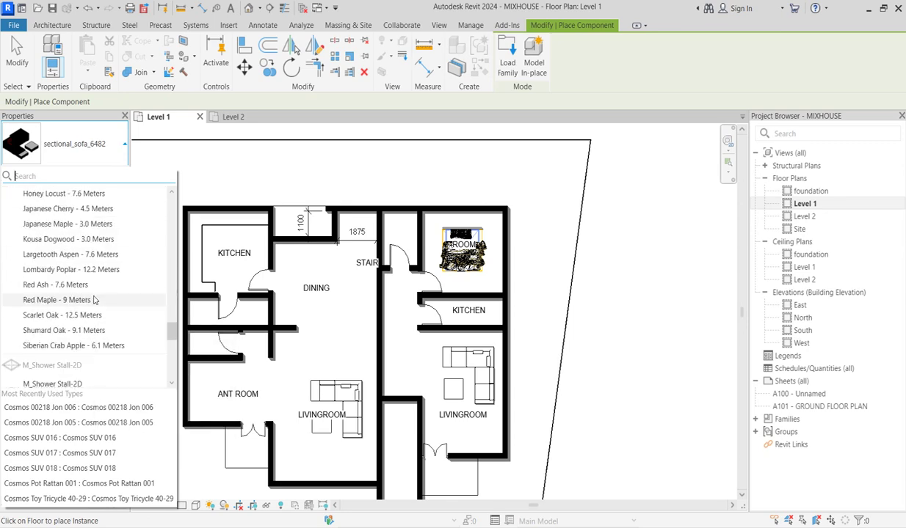
{"action": "scroll", "coordinate": [94, 301], "scroll_direction": "down", "scroll_amount": 2}
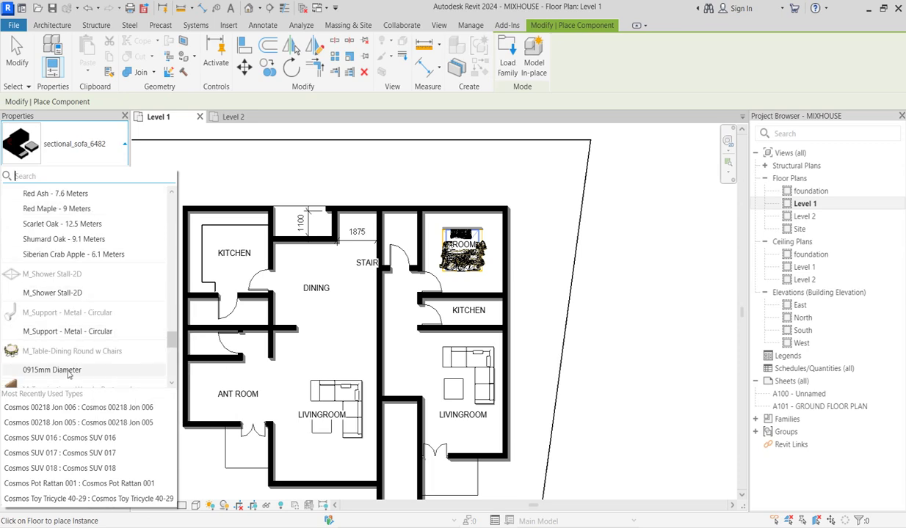
{"action": "left_click", "coordinate": [181, 320]}
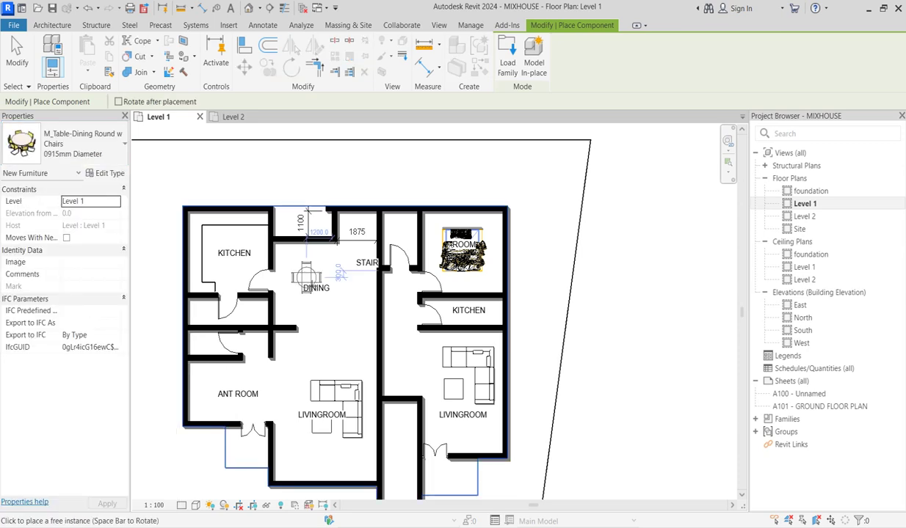
{"action": "scroll", "coordinate": [308, 264], "scroll_direction": "up", "scroll_amount": 2}
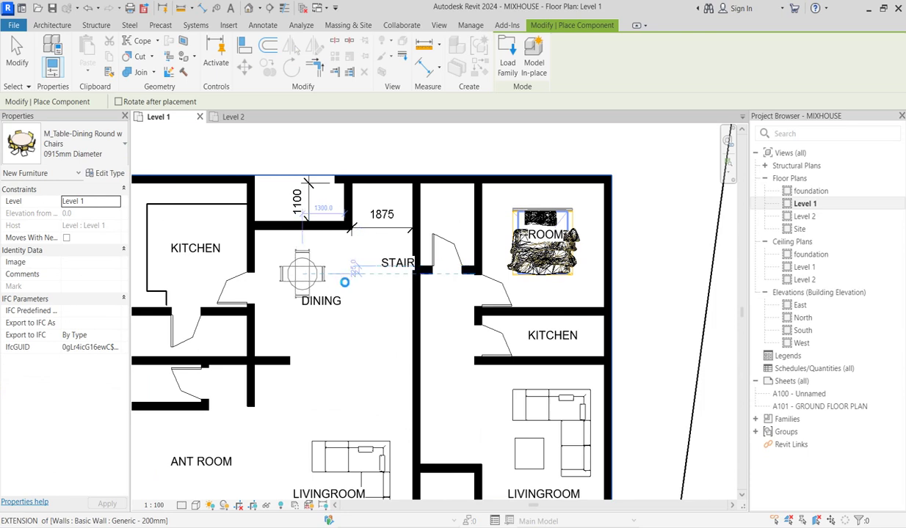
{"action": "left_click", "coordinate": [302, 274]}
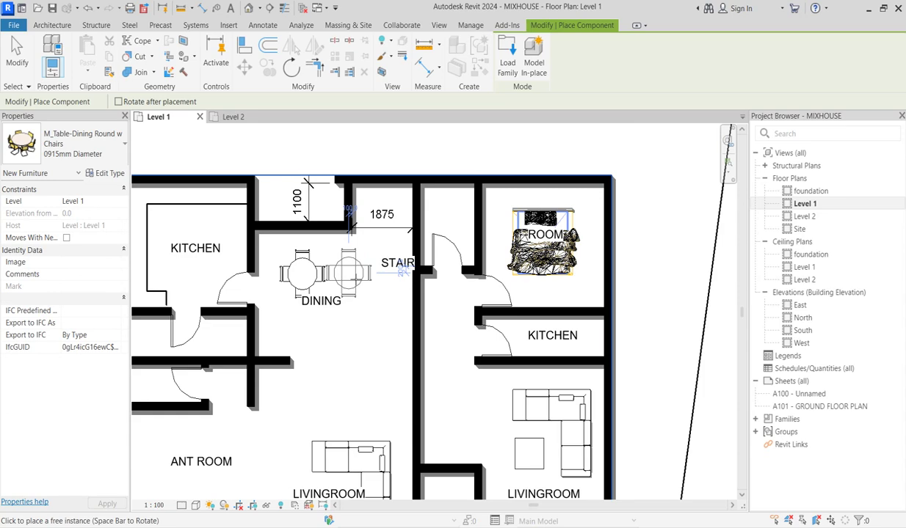
{"action": "key", "text": "Escape"}
{"action": "key", "text": "Escape"}
{"action": "scroll", "coordinate": [357, 286], "scroll_direction": "down", "scroll_amount": 5}
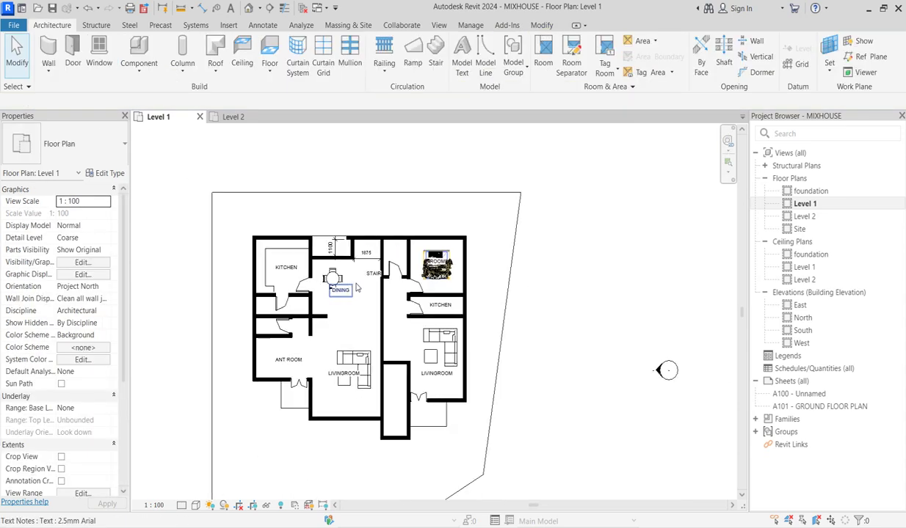
{"action": "scroll", "coordinate": [358, 286], "scroll_direction": "down", "scroll_amount": 2}
{"action": "scroll", "coordinate": [334, 344], "scroll_direction": "up", "scroll_amount": 2}
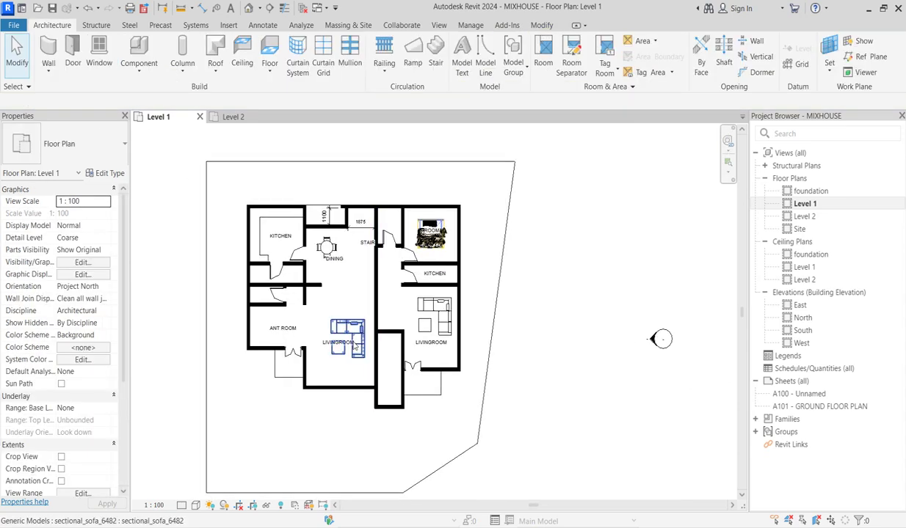
{"action": "scroll", "coordinate": [345, 334], "scroll_direction": "up", "scroll_amount": 3}
Place a Cosmos Chair Lounge 009 armchair in the Ant Room's lower-left corner.
{"action": "left_click", "coordinate": [138, 50]}
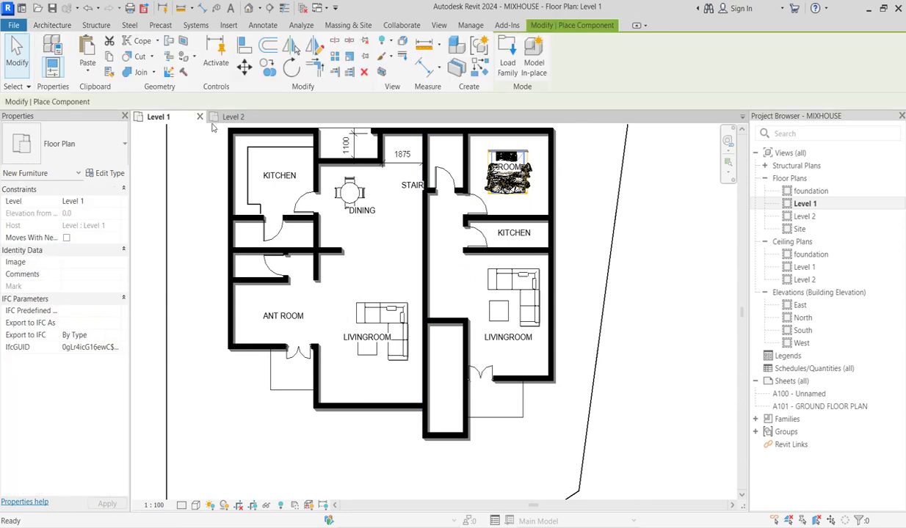
{"action": "left_click", "coordinate": [81, 146]}
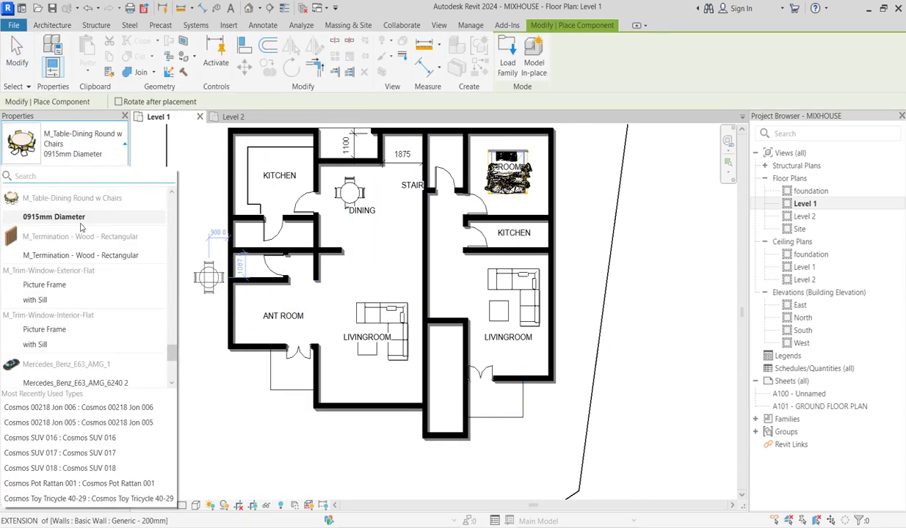
{"action": "scroll", "coordinate": [81, 341], "scroll_direction": "down", "scroll_amount": 3}
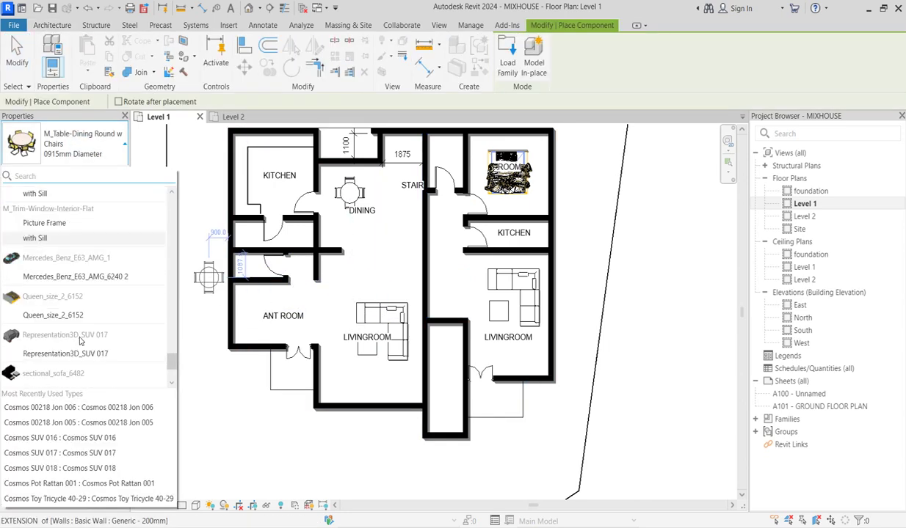
{"action": "scroll", "coordinate": [81, 340], "scroll_direction": "down", "scroll_amount": 3}
{"action": "scroll", "coordinate": [77, 308], "scroll_direction": "up", "scroll_amount": 3}
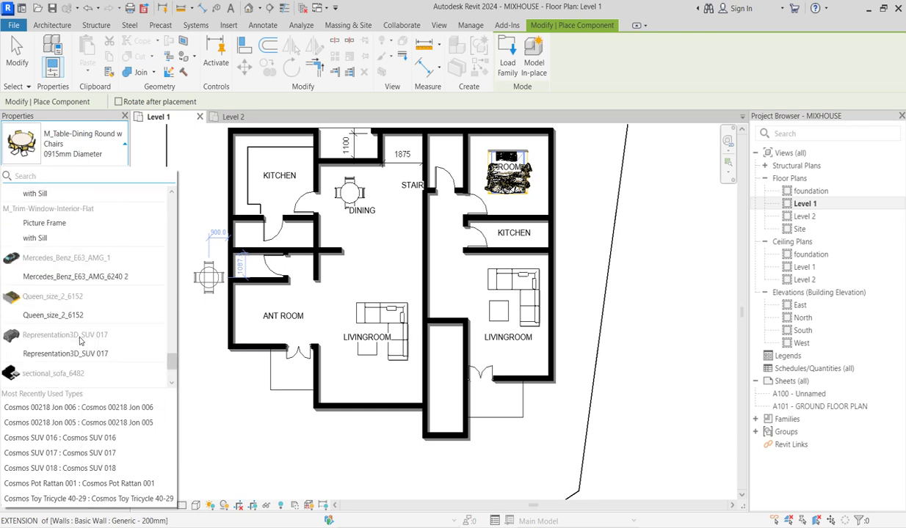
{"action": "scroll", "coordinate": [70, 262], "scroll_direction": "up", "scroll_amount": 1}
{"action": "scroll", "coordinate": [70, 262], "scroll_direction": "up", "scroll_amount": 4}
{"action": "scroll", "coordinate": [70, 262], "scroll_direction": "up", "scroll_amount": 4}
{"action": "scroll", "coordinate": [70, 262], "scroll_direction": "up", "scroll_amount": 4}
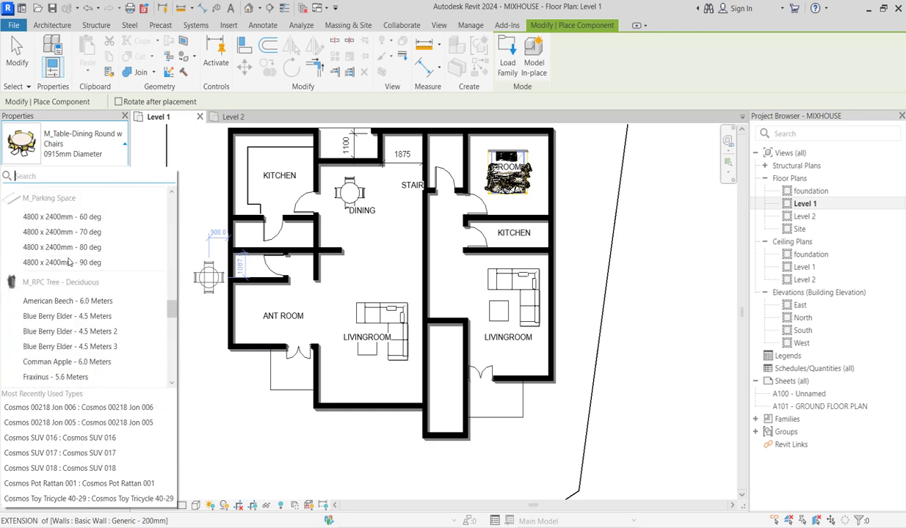
{"action": "scroll", "coordinate": [69, 262], "scroll_direction": "up", "scroll_amount": 4}
{"action": "scroll", "coordinate": [70, 262], "scroll_direction": "up", "scroll_amount": 4}
{"action": "scroll", "coordinate": [70, 262], "scroll_direction": "up", "scroll_amount": 2}
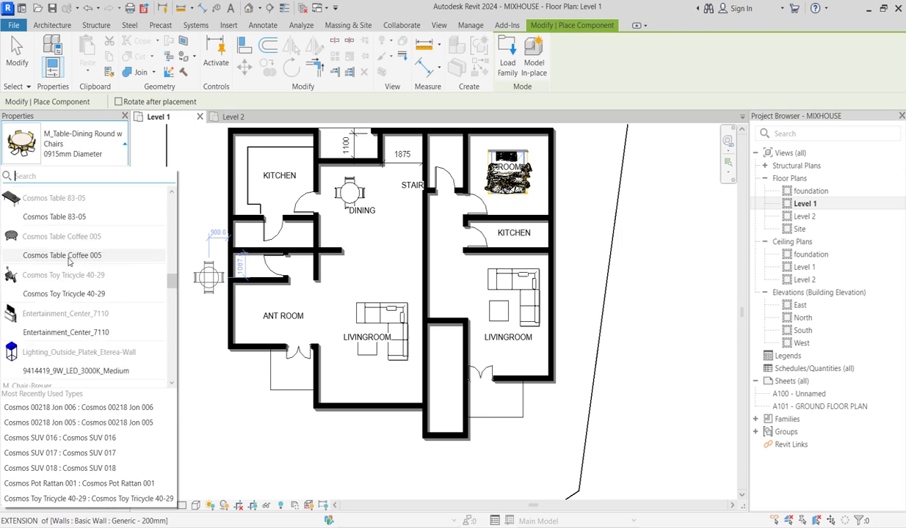
{"action": "scroll", "coordinate": [55, 268], "scroll_direction": "up", "scroll_amount": 2}
{"action": "scroll", "coordinate": [61, 257], "scroll_direction": "up", "scroll_amount": 1}
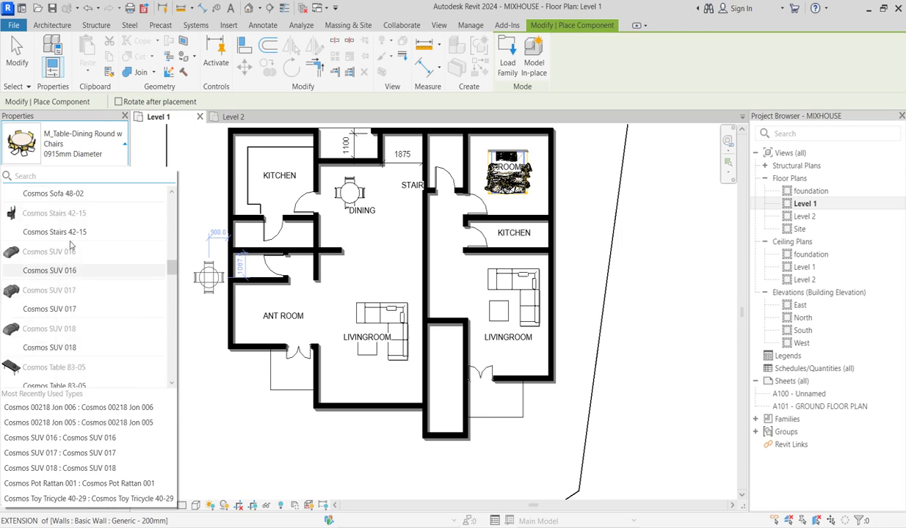
{"action": "scroll", "coordinate": [66, 250], "scroll_direction": "up", "scroll_amount": 2}
{"action": "scroll", "coordinate": [71, 253], "scroll_direction": "up", "scroll_amount": 3}
{"action": "scroll", "coordinate": [71, 275], "scroll_direction": "up", "scroll_amount": 2}
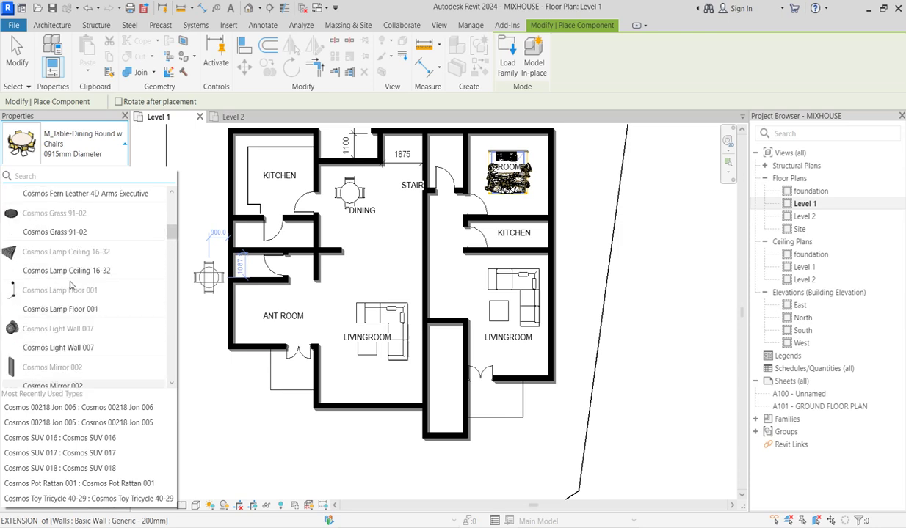
{"action": "scroll", "coordinate": [71, 287], "scroll_direction": "up", "scroll_amount": 2}
{"action": "left_click", "coordinate": [71, 284]}
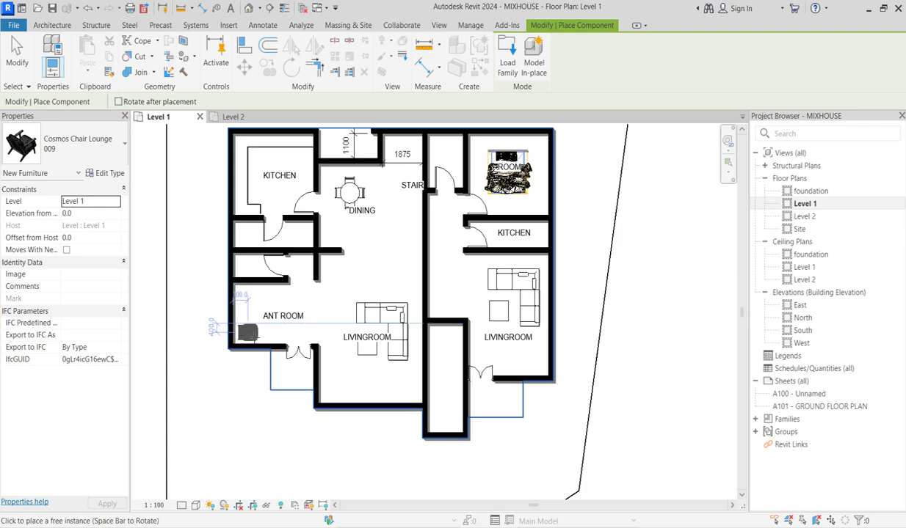
{"action": "left_click", "coordinate": [248, 332]}
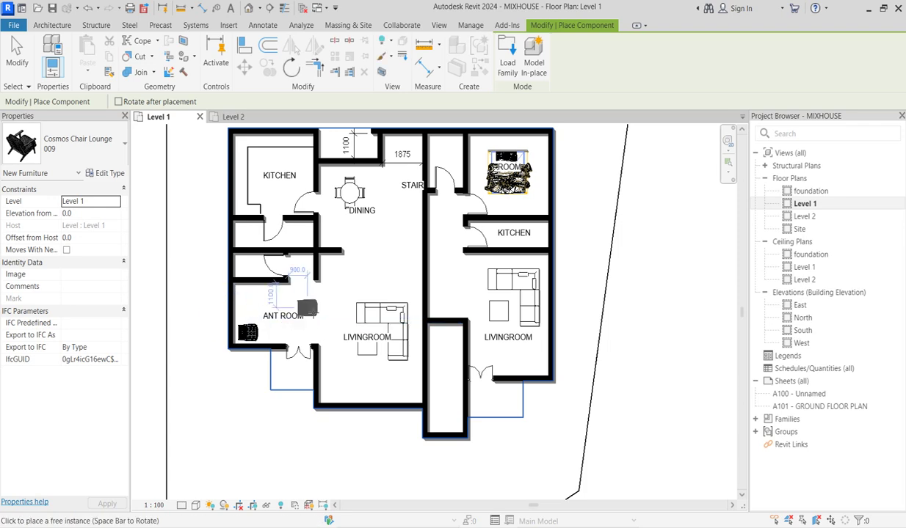
{"action": "key", "text": "Escape"}
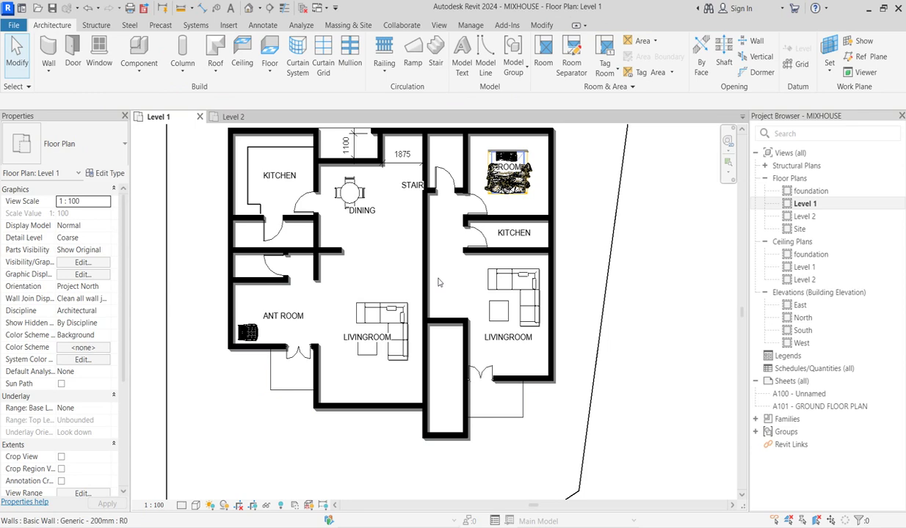
Remove the 1875 mm dimension above the stair, leaving the 1100 mm dimension.
{"action": "scroll", "coordinate": [423, 270], "scroll_direction": "down", "scroll_amount": 2}
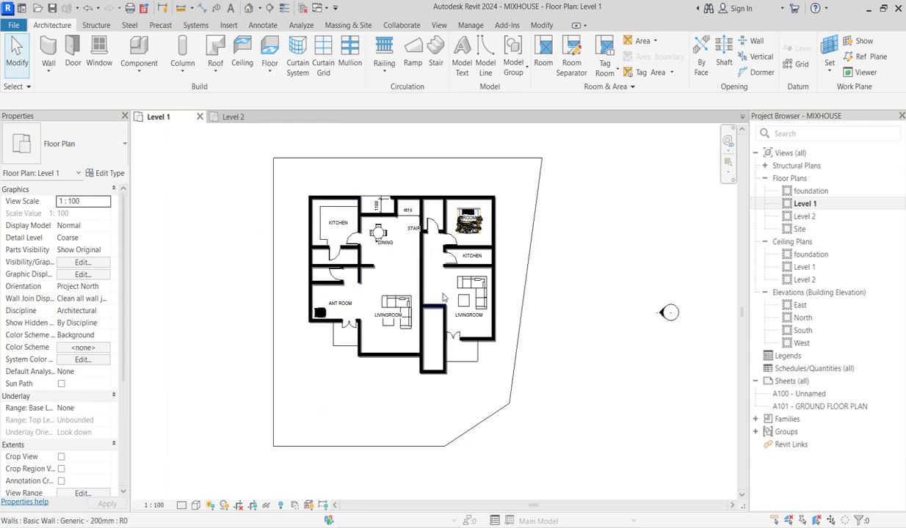
{"action": "scroll", "coordinate": [437, 224], "scroll_direction": "up", "scroll_amount": 2}
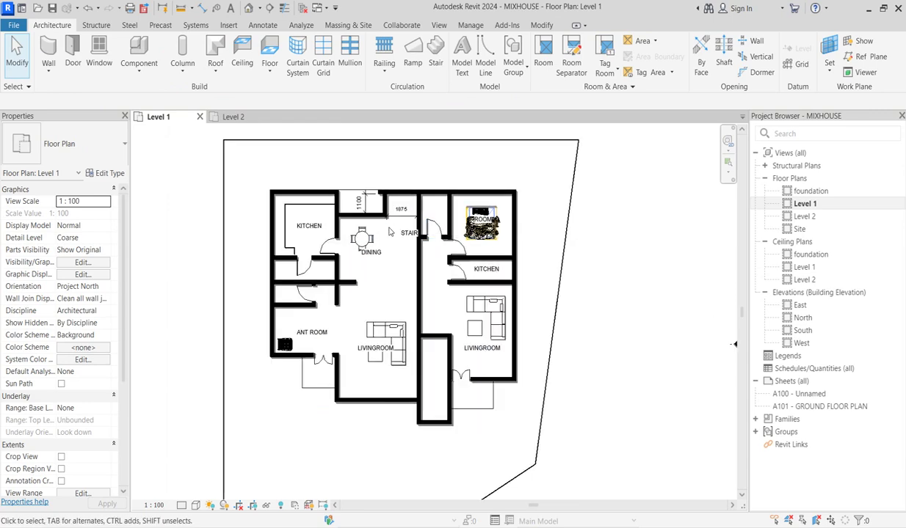
{"action": "scroll", "coordinate": [398, 208], "scroll_direction": "up", "scroll_amount": 1}
{"action": "scroll", "coordinate": [397, 207], "scroll_direction": "up", "scroll_amount": 2}
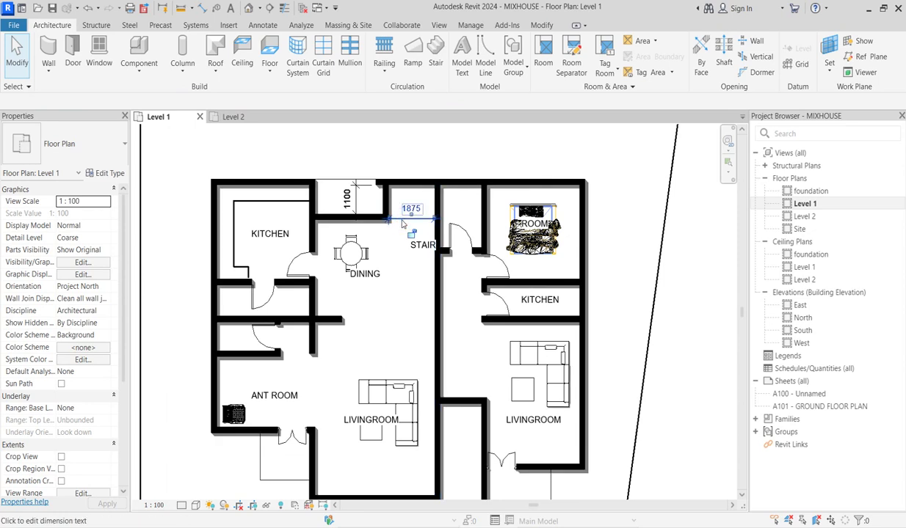
{"action": "left_click", "coordinate": [407, 217]}
{"action": "key", "text": "Delete"}
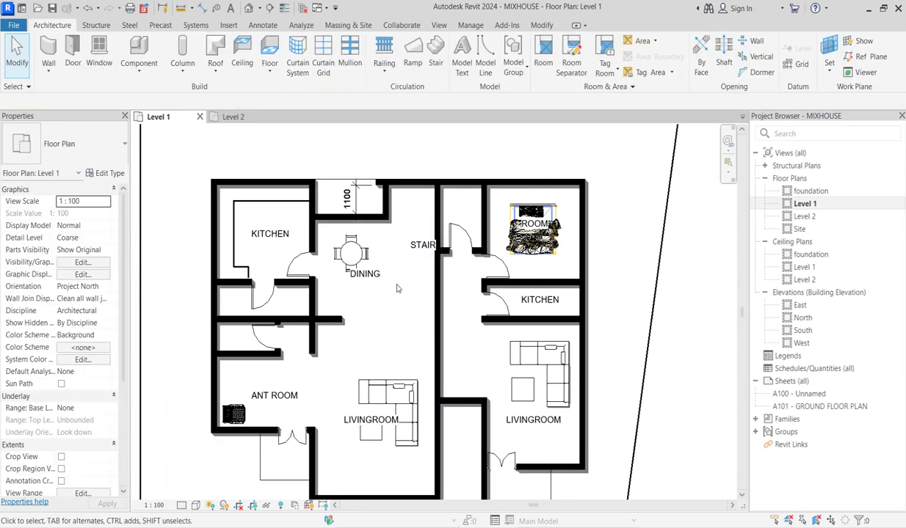
{"action": "scroll", "coordinate": [398, 279], "scroll_direction": "down", "scroll_amount": 2}
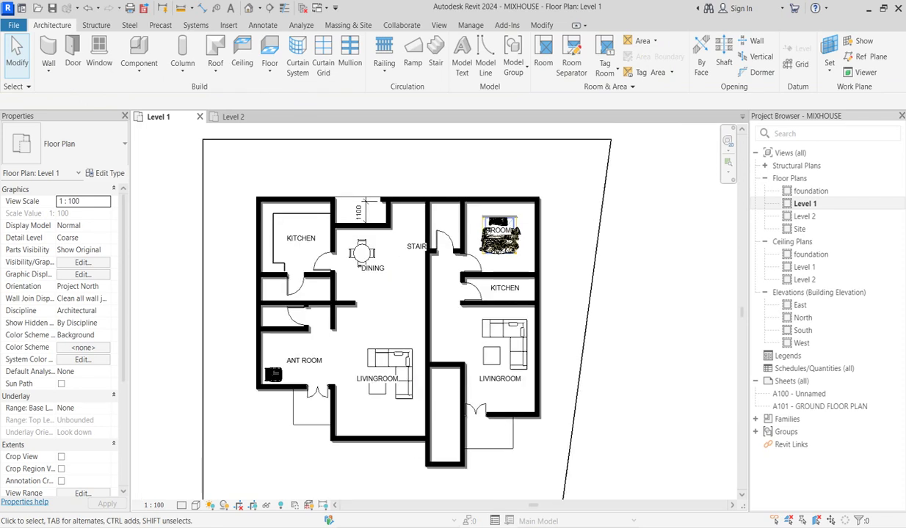